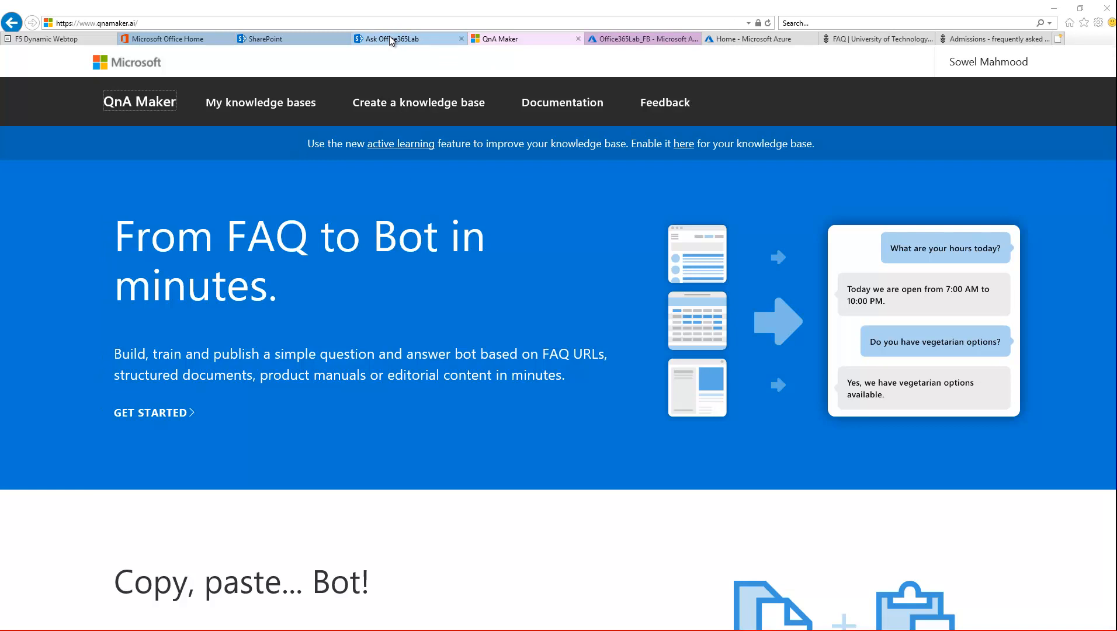
Open the Ask Office365Lab SharePoint page and activate the chatbot's question box
{"action": "left_click", "coordinate": [389, 38]}
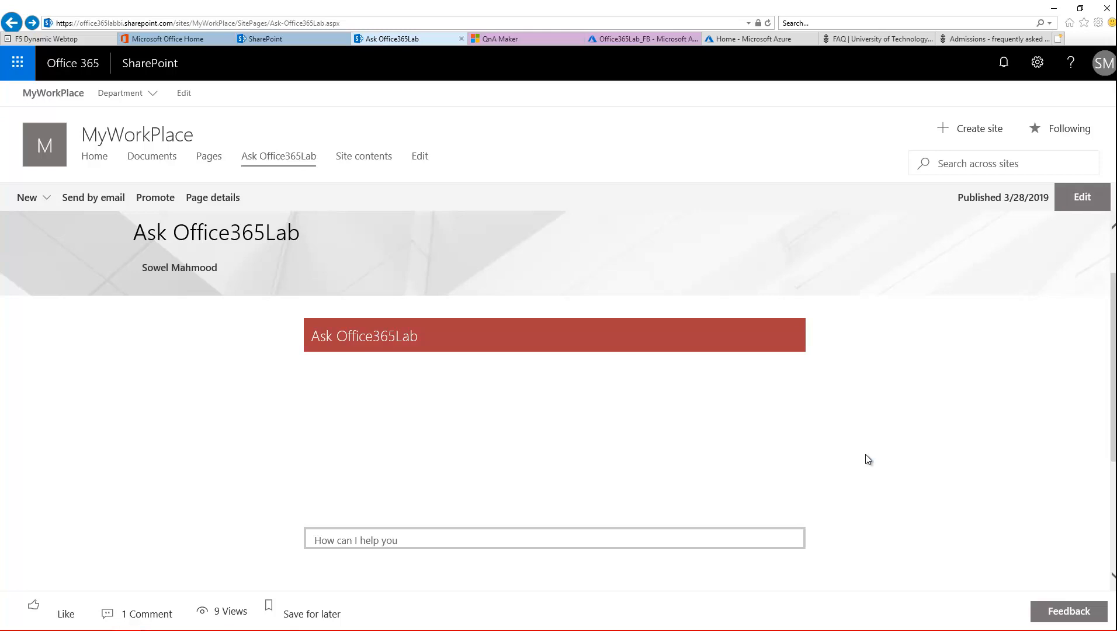
{"action": "left_click", "coordinate": [386, 540]}
Read through the questions and answers on the UTS Orientation FAQ page and the UTS Admissions frequently asked questions page
{"action": "left_click", "coordinate": [876, 38]}
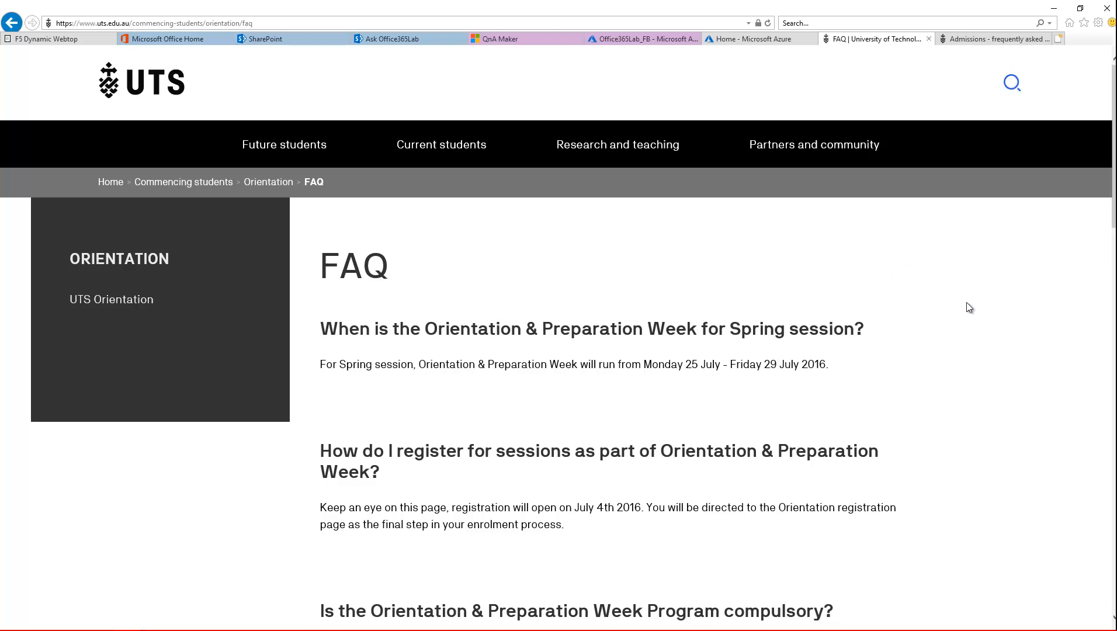
{"action": "scroll", "coordinate": [969, 294], "scroll_direction": "down", "scroll_amount": 1}
{"action": "scroll", "coordinate": [964, 318], "scroll_direction": "down", "scroll_amount": 8}
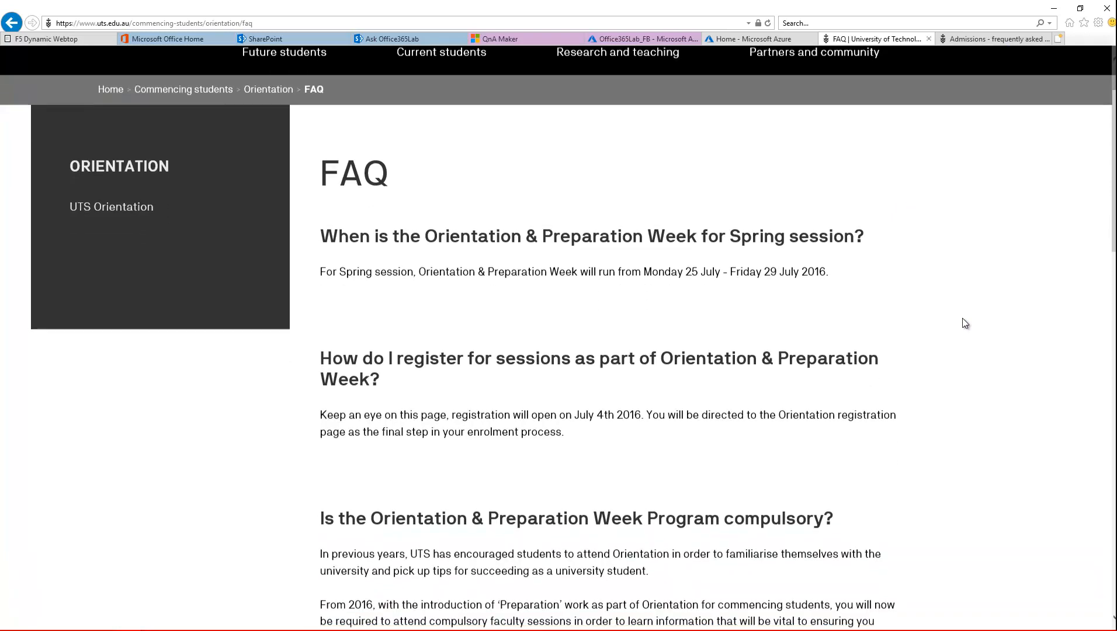
{"action": "scroll", "coordinate": [965, 319], "scroll_direction": "down", "scroll_amount": 6}
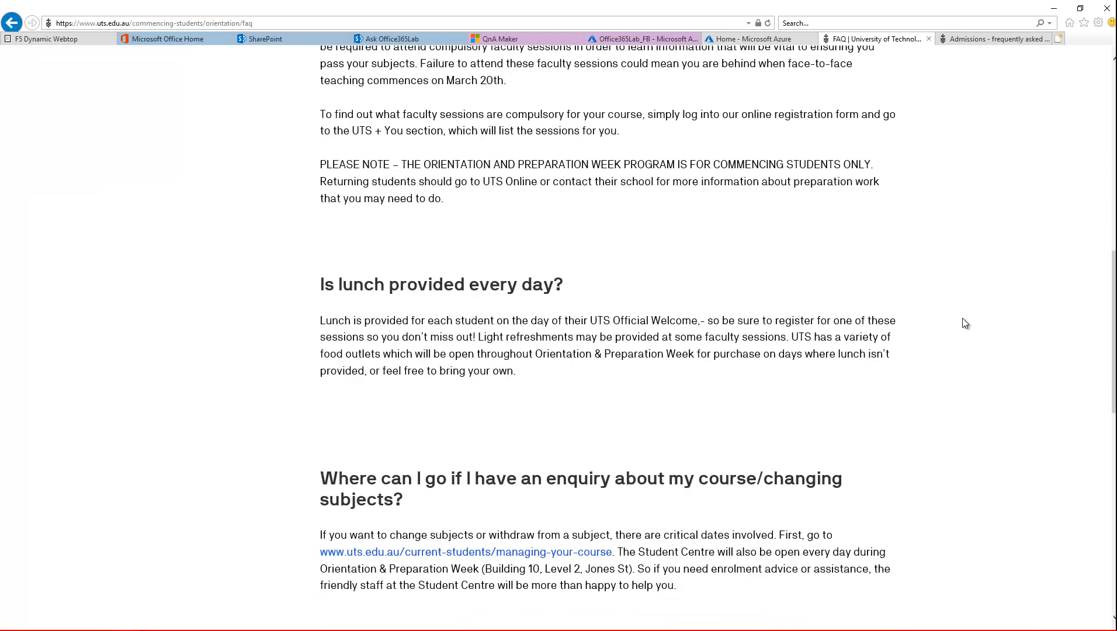
{"action": "scroll", "coordinate": [965, 309], "scroll_direction": "down", "scroll_amount": 4}
{"action": "scroll", "coordinate": [965, 306], "scroll_direction": "up", "scroll_amount": 9}
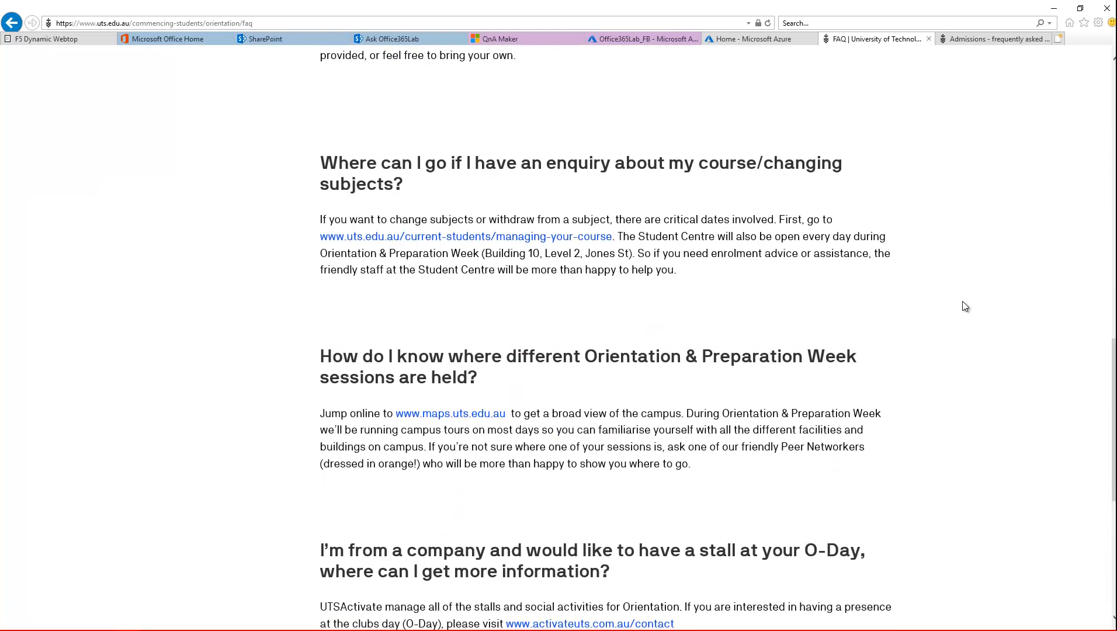
{"action": "scroll", "coordinate": [966, 307], "scroll_direction": "up", "scroll_amount": 5}
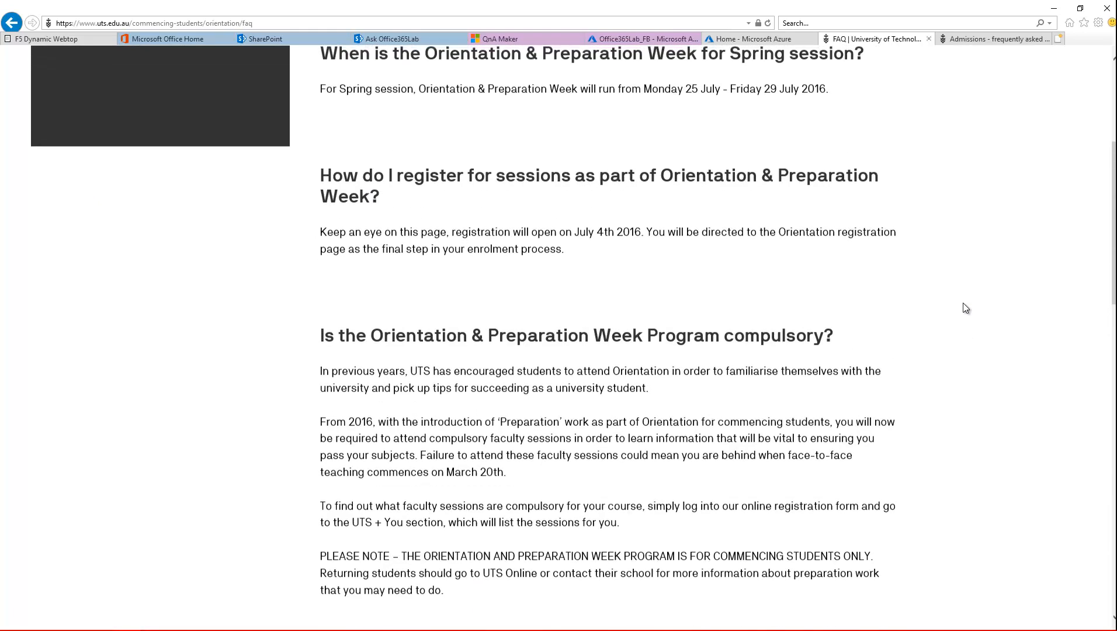
{"action": "left_click", "coordinate": [995, 39]}
{"action": "scroll", "coordinate": [940, 296], "scroll_direction": "down", "scroll_amount": 2}
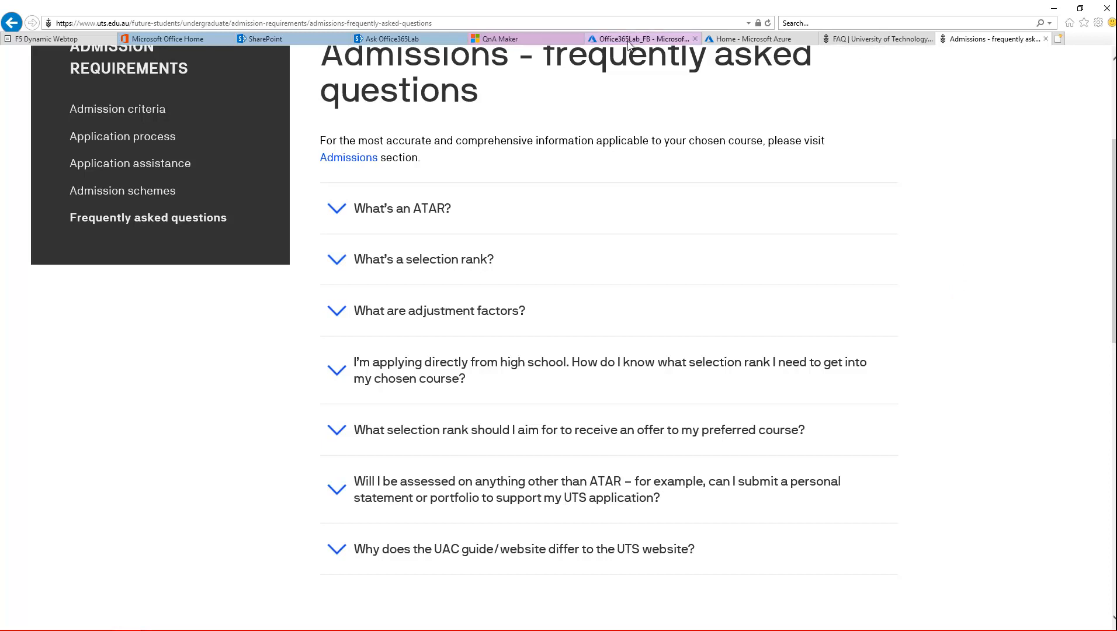
Return to the Ask Office365Lab SharePoint page and send the chatbot the question "Registration"
{"action": "left_click", "coordinate": [643, 39]}
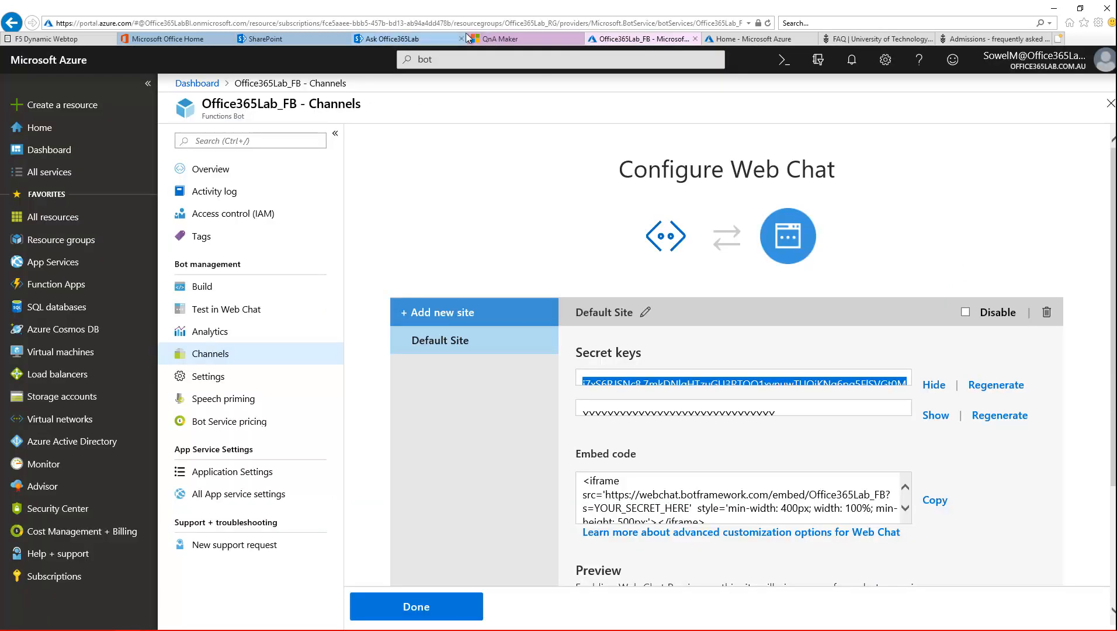
{"action": "left_click", "coordinate": [459, 39]}
{"action": "left_click", "coordinate": [374, 532]}
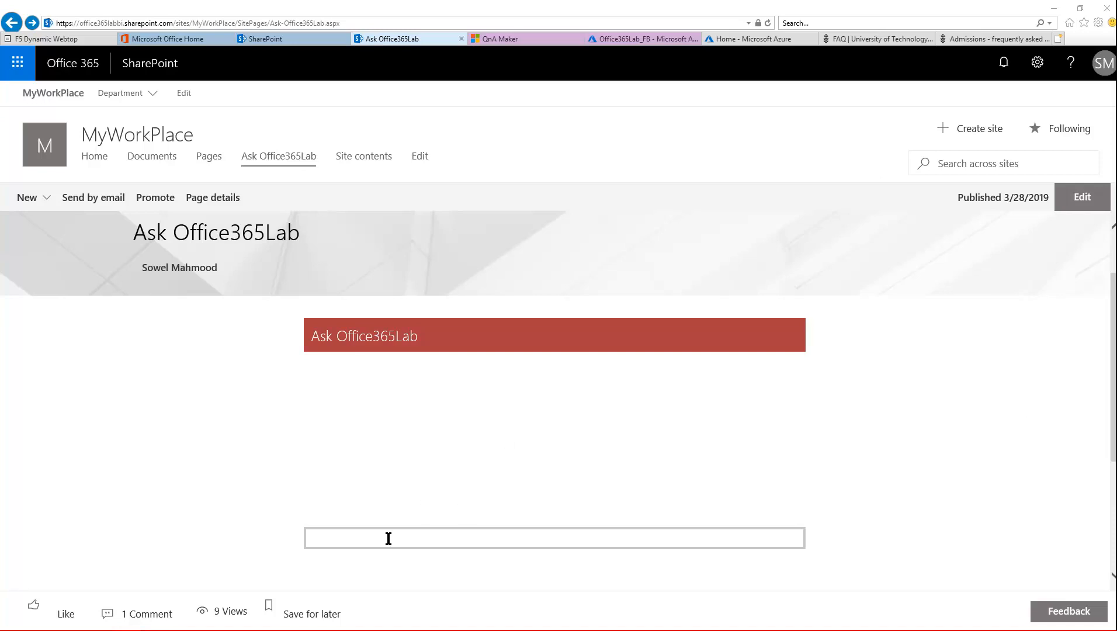
{"action": "type", "text": "Registration"}
{"action": "key", "text": "Return"}
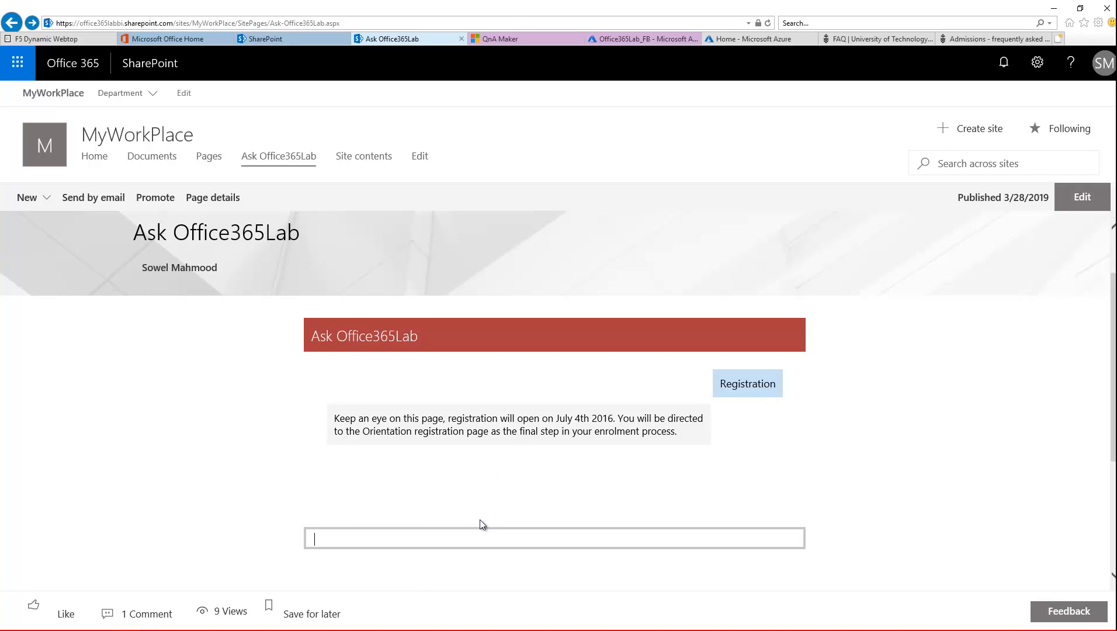
Ask the chatbot about "ATAR" and "Change Subject" as two separate messages
{"action": "type", "text": "ARD"}
{"action": "key", "text": "BackSpace"}
{"action": "key", "text": "BackSpace"}
{"action": "type", "text": "TAR"}
{"action": "key", "text": "Return"}
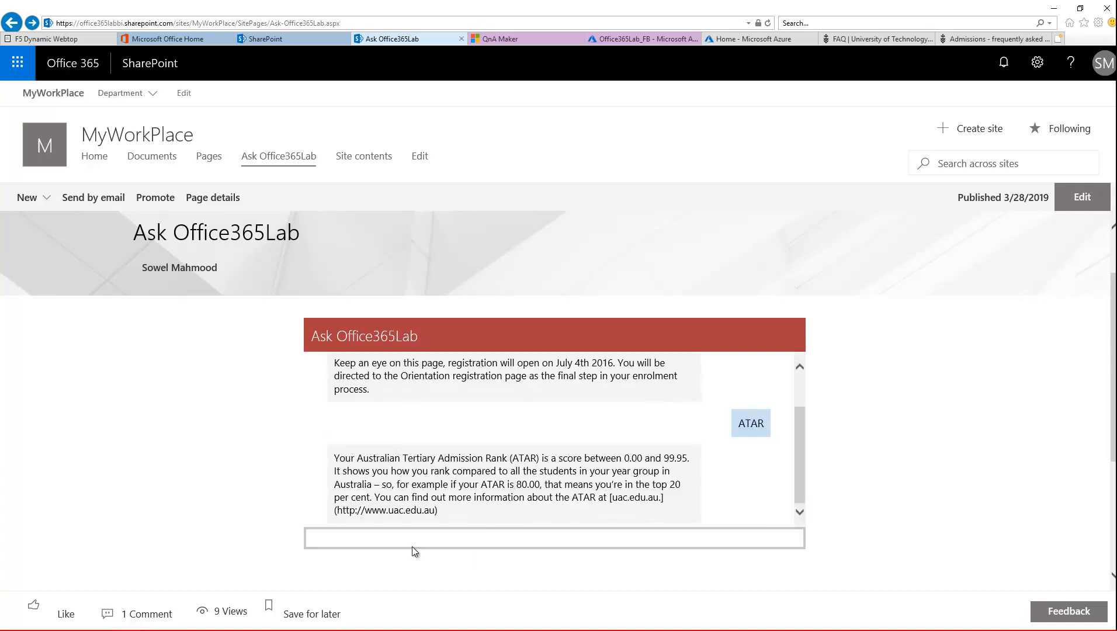
{"action": "type", "text": "Change Subject"}
{"action": "key", "text": "Return"}
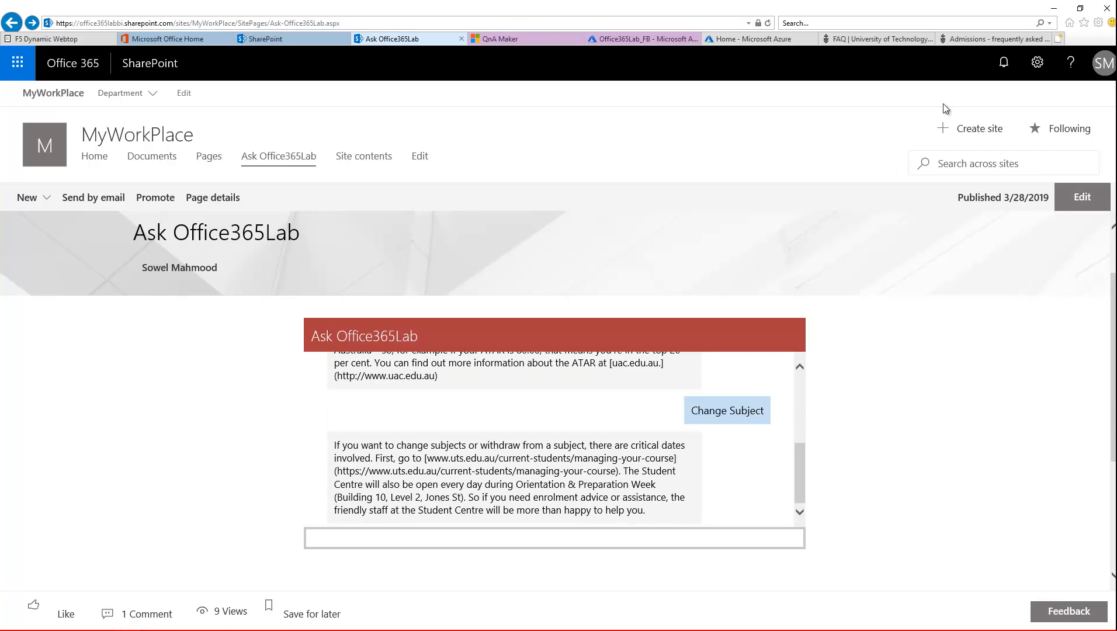
Review the UTS Orientation FAQ and Admissions FAQ pages that serve as the chatbot's sources
{"action": "left_click", "coordinate": [876, 41]}
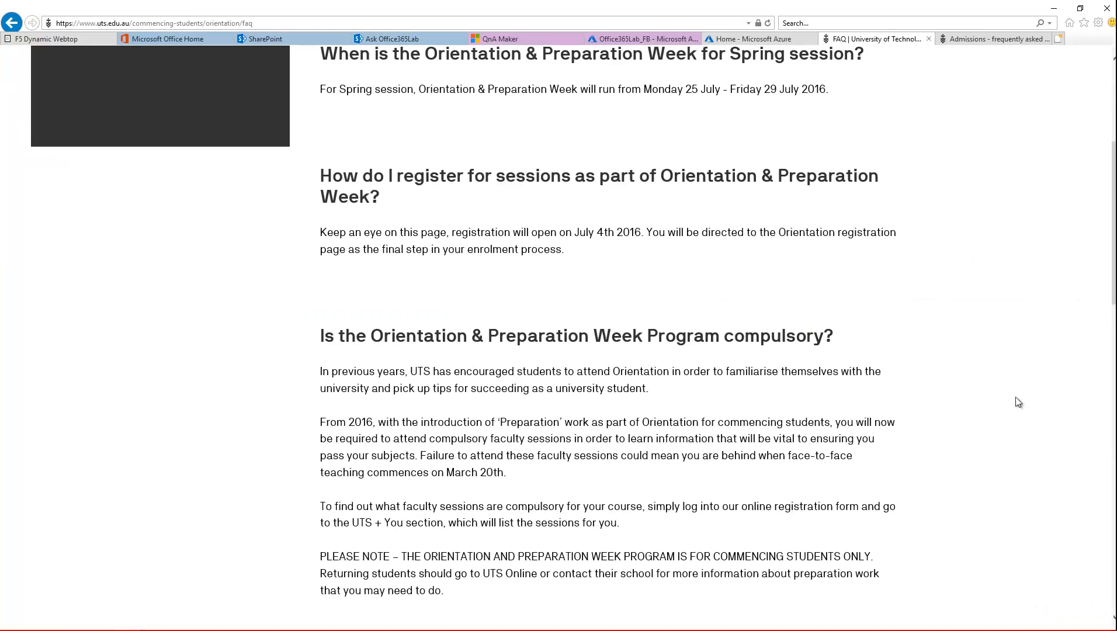
{"action": "scroll", "coordinate": [1018, 389], "scroll_direction": "down", "scroll_amount": 3}
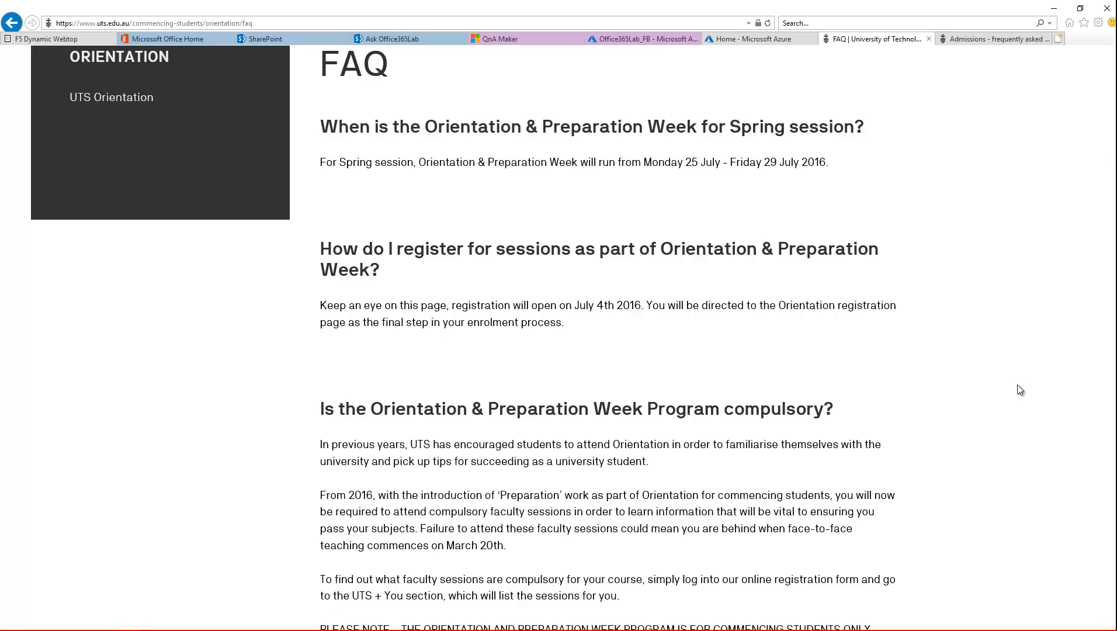
{"action": "left_click", "coordinate": [977, 38]}
{"action": "scroll", "coordinate": [982, 304], "scroll_direction": "down", "scroll_amount": 5}
{"action": "scroll", "coordinate": [981, 303], "scroll_direction": "up", "scroll_amount": 3}
{"action": "left_click", "coordinate": [878, 38]}
Open QnA Maker's Create a knowledge base page and start creating a QnA service in Azure
{"action": "left_click", "coordinate": [506, 38]}
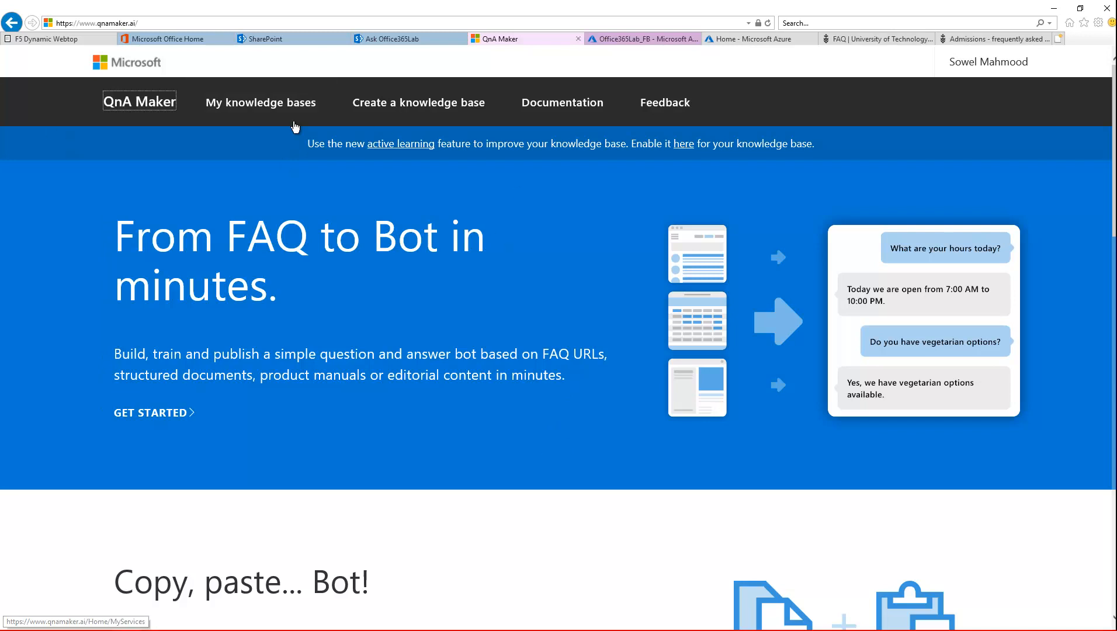
{"action": "left_click", "coordinate": [401, 112]}
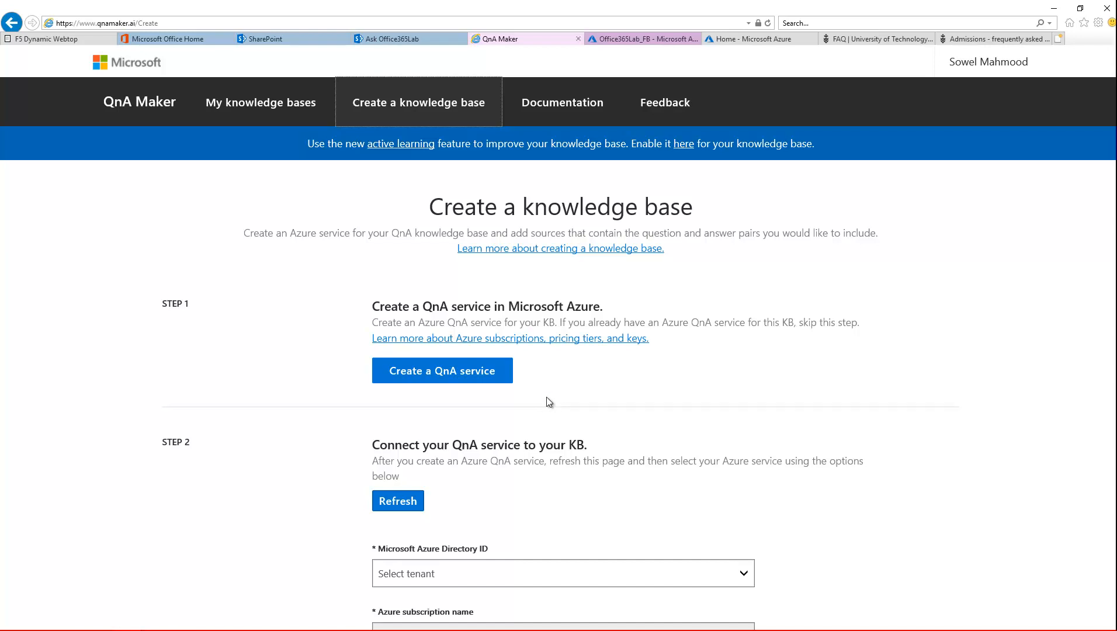
{"action": "left_click", "coordinate": [441, 374]}
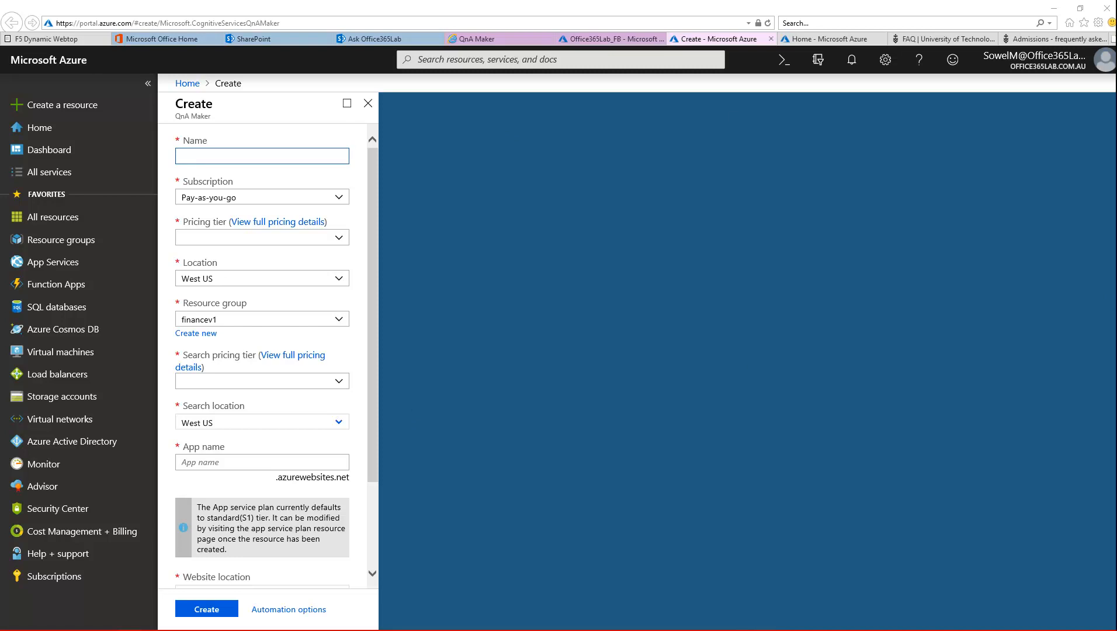
Bring up the ScreenShot Word document and examine the filled-in Azure QnA Maker creation settings from name to App insights location
{"action": "left_click_drag", "start_coordinate": [1010, 23], "coordinate": [420, 106]}
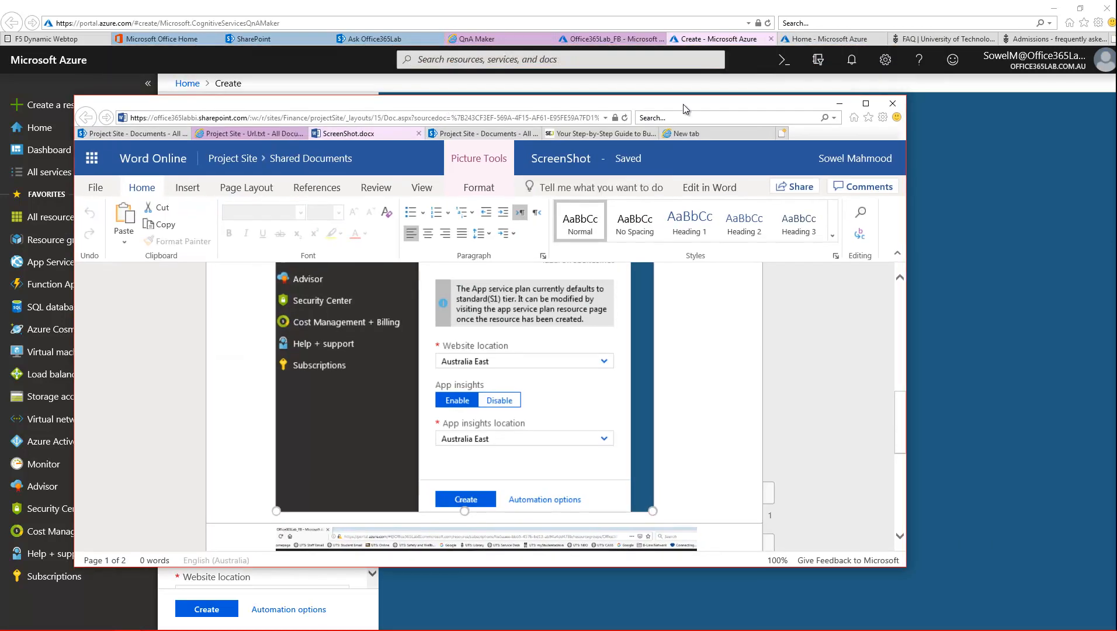
{"action": "double_click", "coordinate": [566, 105]}
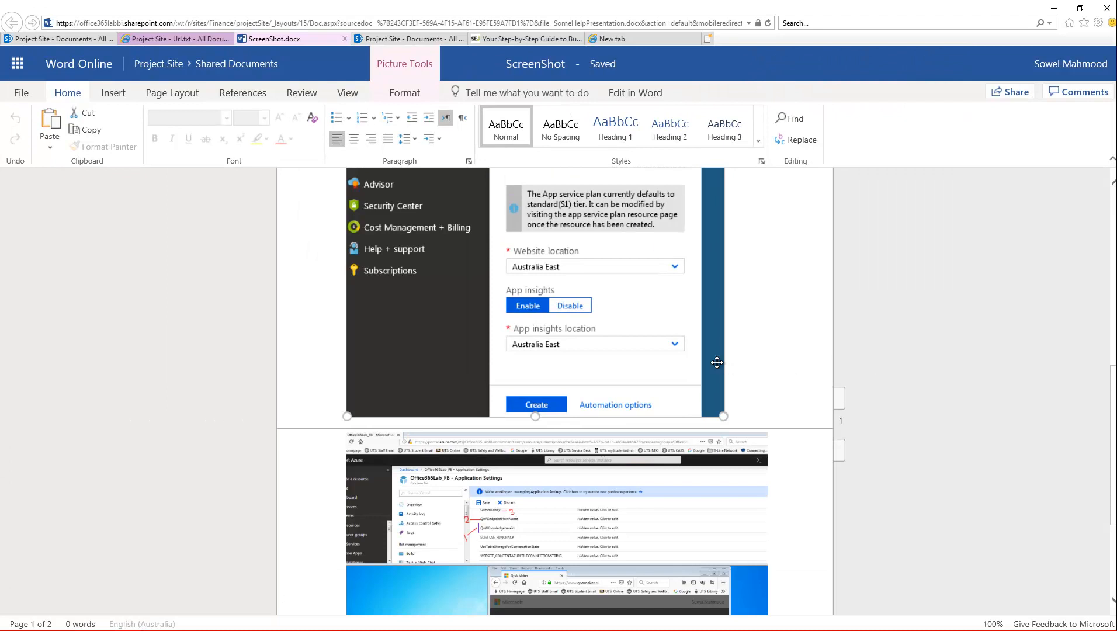
{"action": "scroll", "coordinate": [715, 360], "scroll_direction": "up", "scroll_amount": 8}
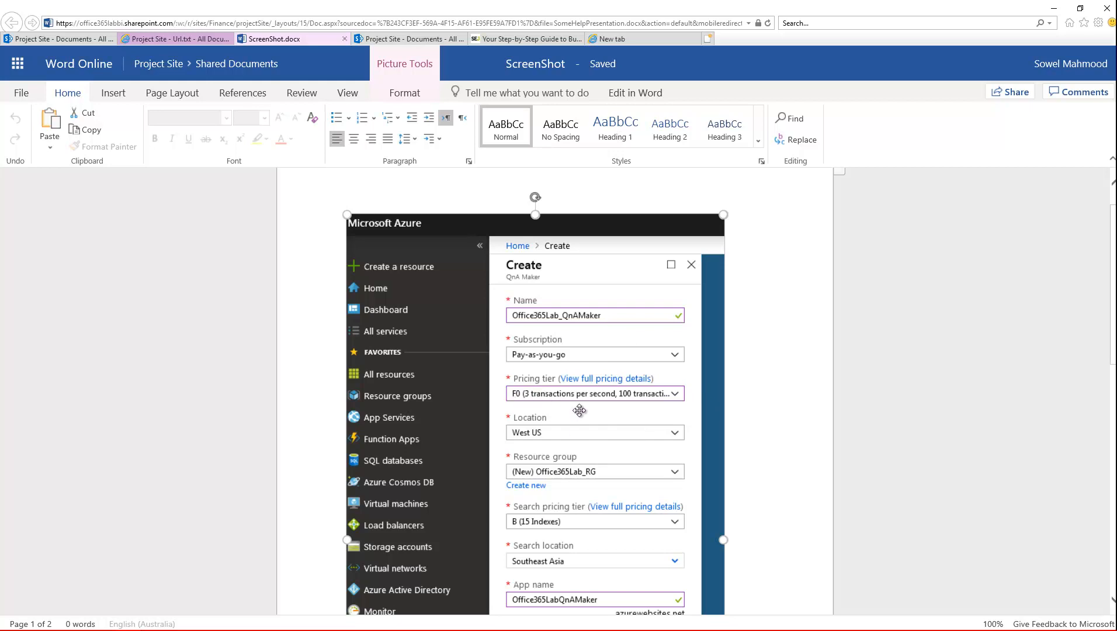
{"action": "scroll", "coordinate": [589, 400], "scroll_direction": "down", "scroll_amount": 3}
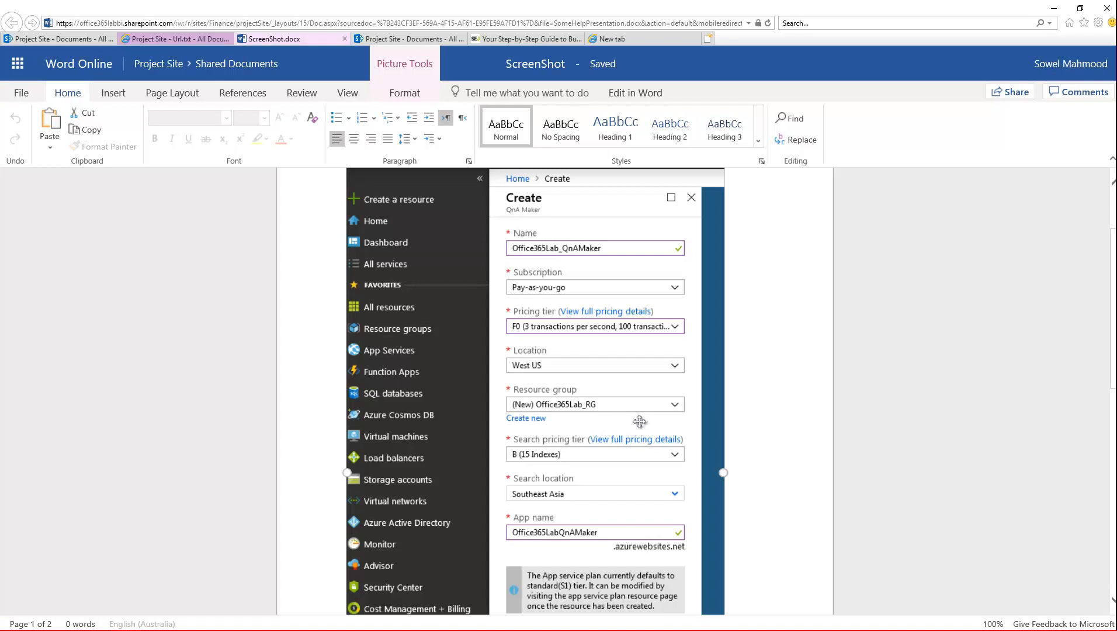
{"action": "scroll", "coordinate": [633, 427], "scroll_direction": "down", "scroll_amount": 2}
{"action": "scroll", "coordinate": [675, 433], "scroll_direction": "down", "scroll_amount": 2}
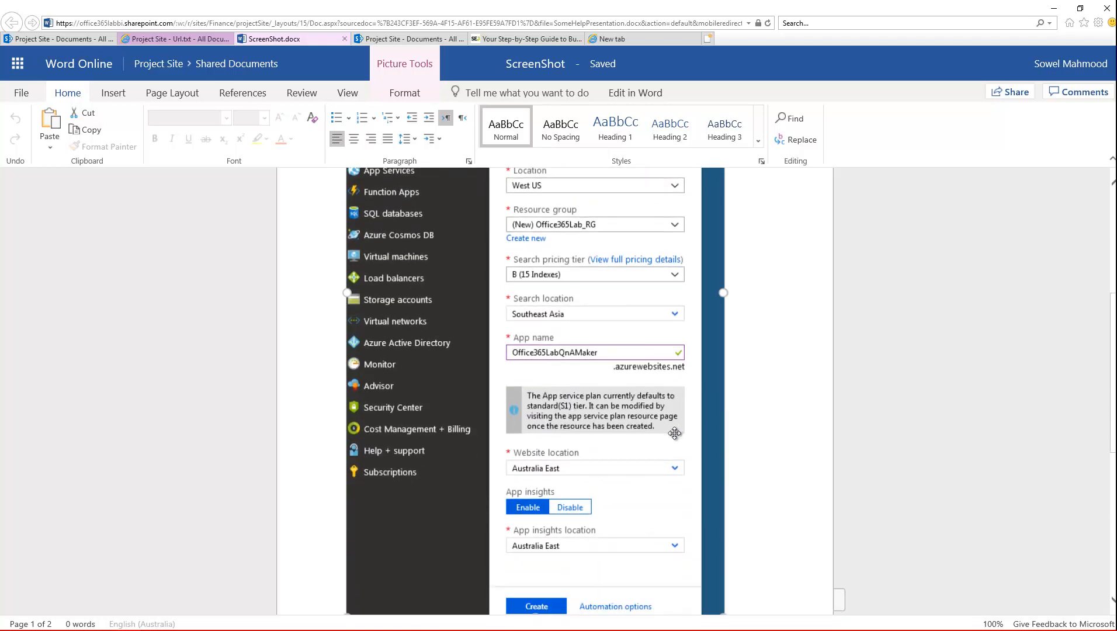
{"action": "scroll", "coordinate": [675, 433], "scroll_direction": "down", "scroll_amount": 3}
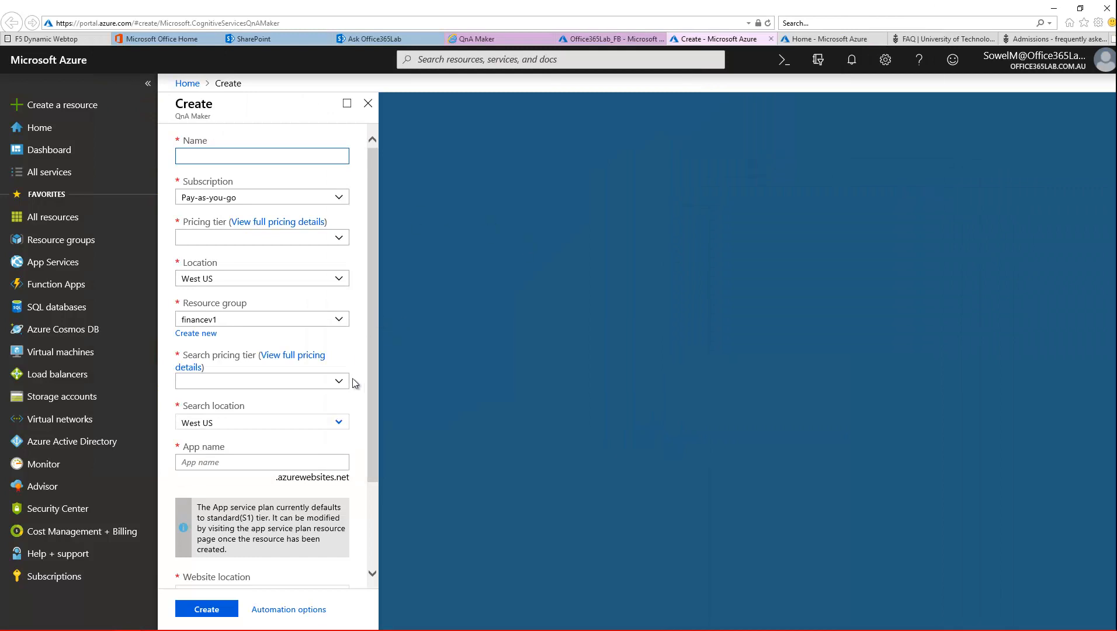
Look over the blank Azure QnA Maker creation form and the other open Azure pages, and close the form without creating a service
{"action": "scroll", "coordinate": [349, 409], "scroll_direction": "down", "scroll_amount": 2}
{"action": "left_click_drag", "start_coordinate": [369, 477], "coordinate": [396, 146]}
{"action": "left_click", "coordinate": [607, 40]}
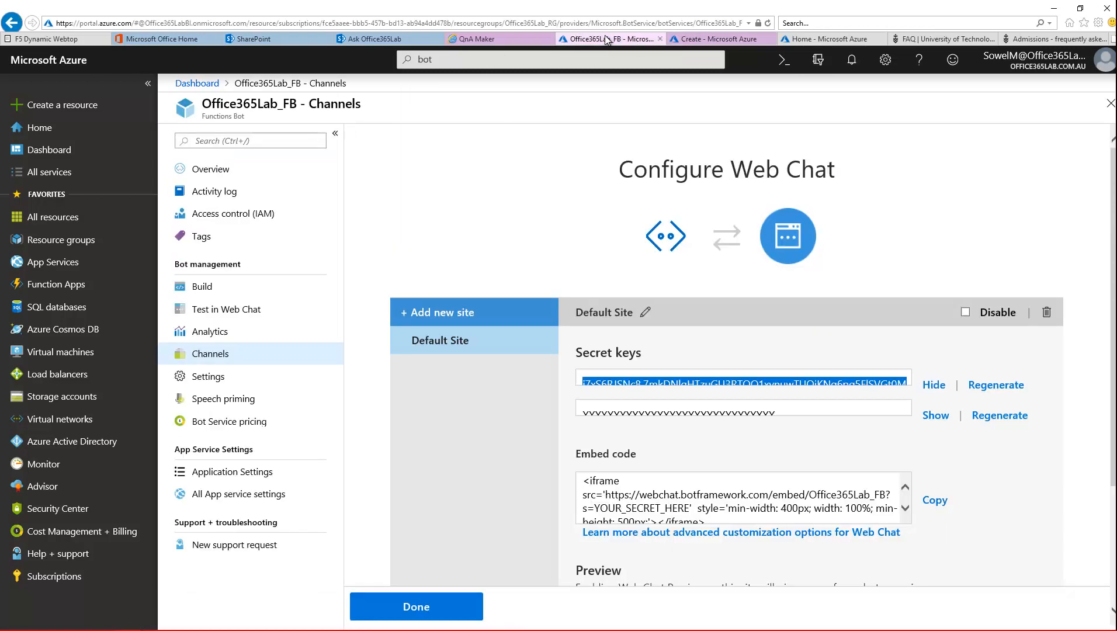
{"action": "left_click", "coordinate": [813, 39]}
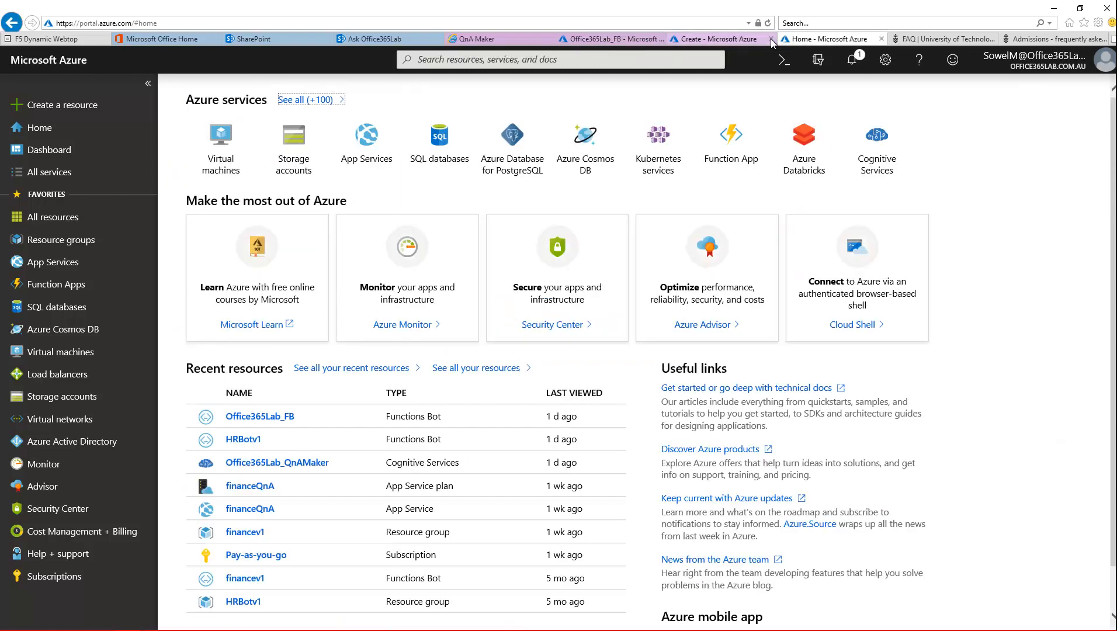
{"action": "left_click", "coordinate": [479, 40]}
{"action": "left_click", "coordinate": [722, 39]}
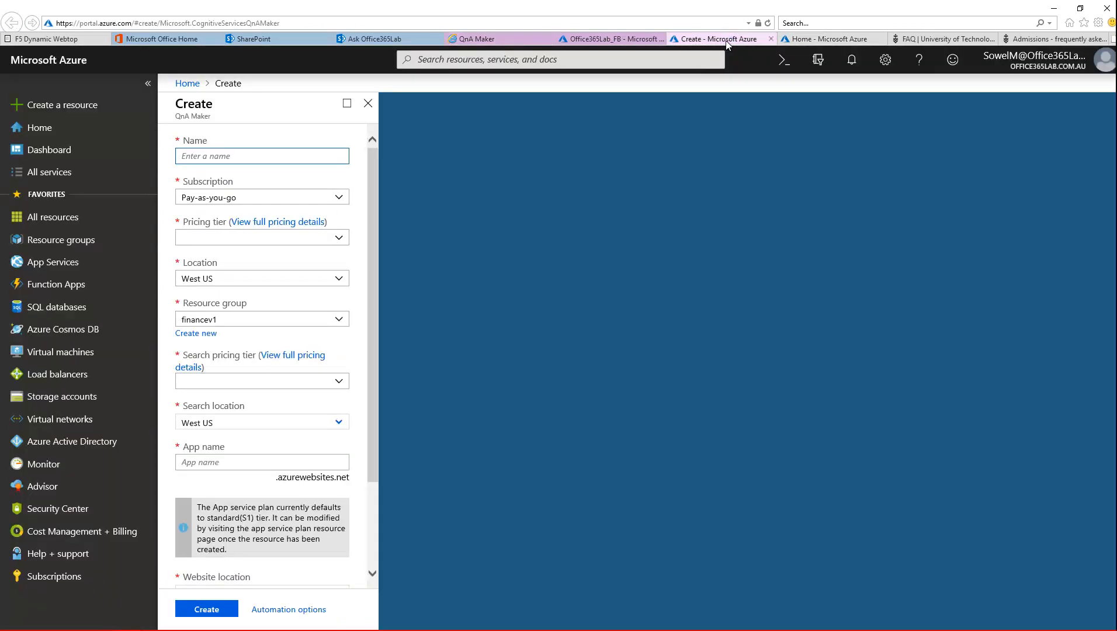
{"action": "left_click", "coordinate": [771, 39]}
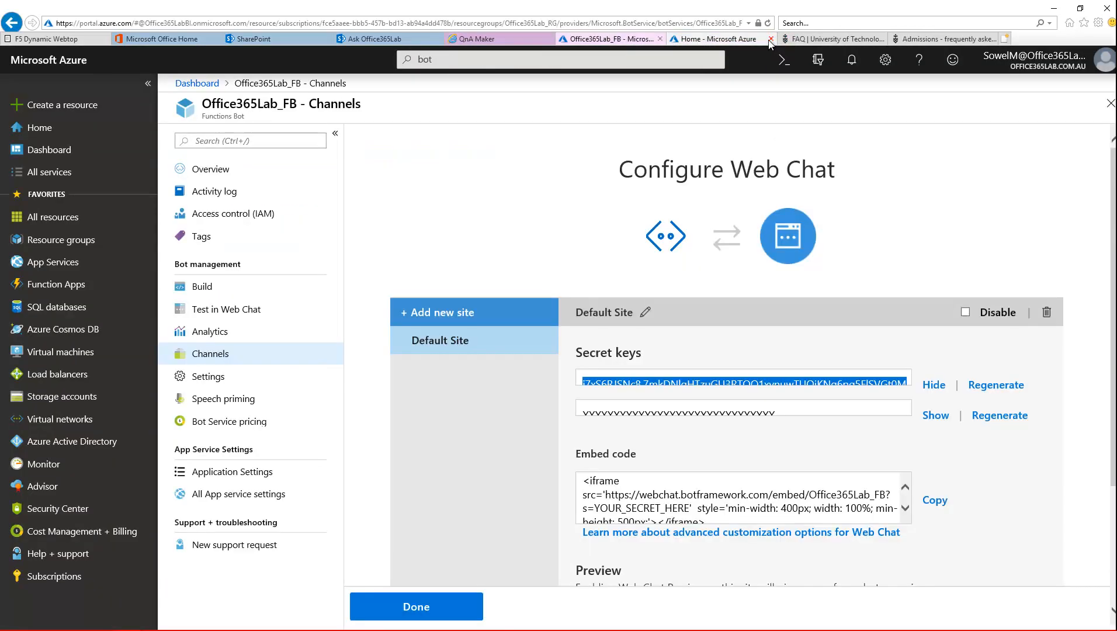
Return to QnA Maker's Create a knowledge base page and refresh the Azure service options in Step 2
{"action": "left_click", "coordinate": [488, 39]}
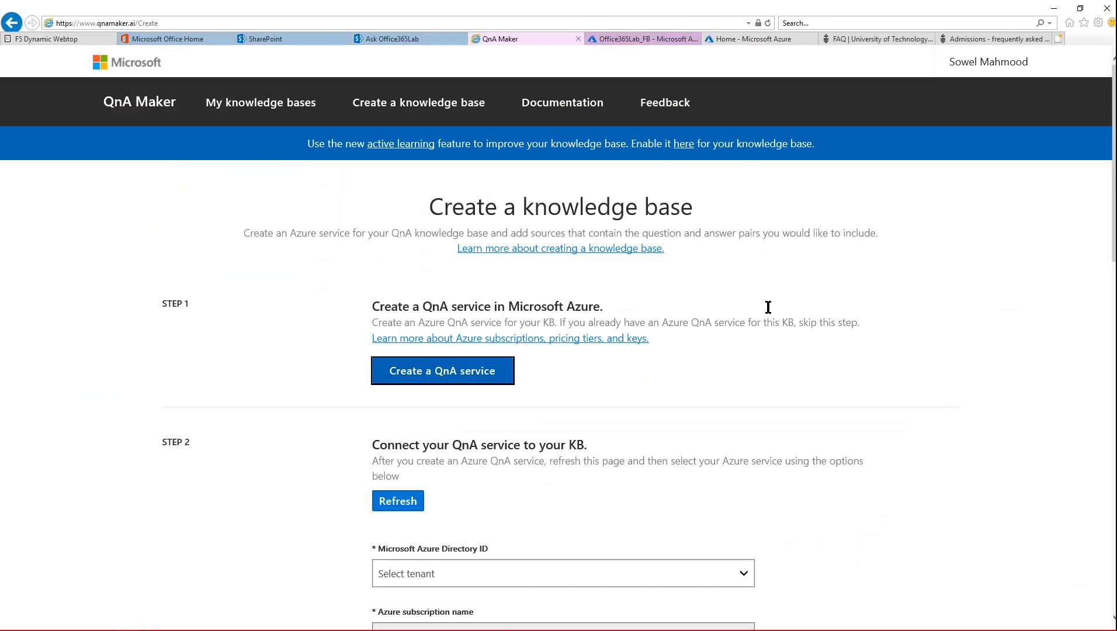
{"action": "scroll", "coordinate": [899, 328], "scroll_direction": "down", "scroll_amount": 2}
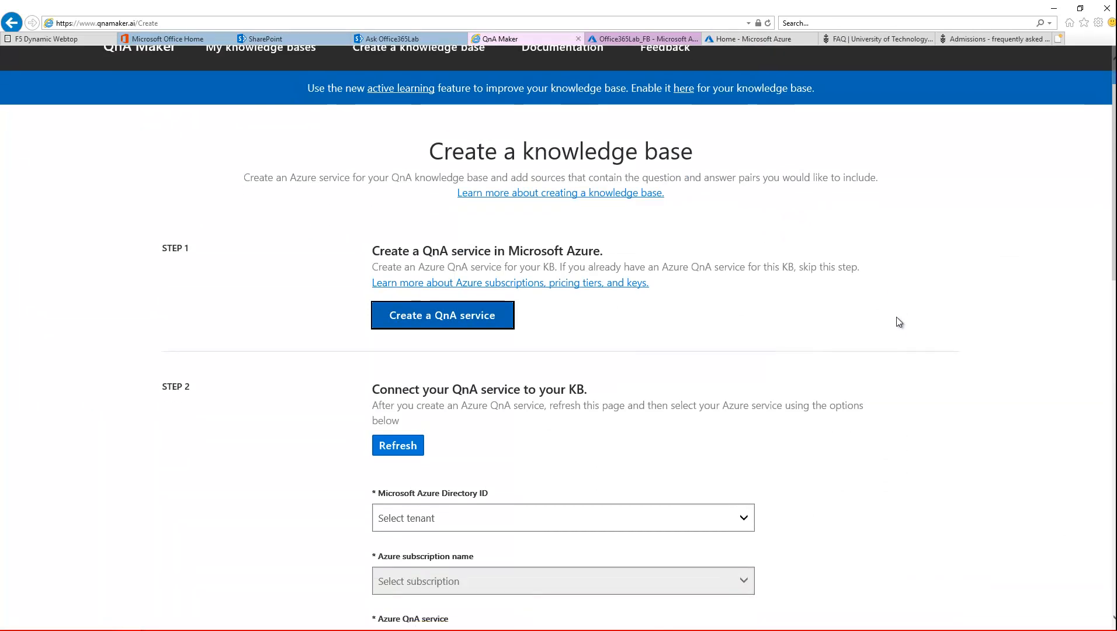
{"action": "scroll", "coordinate": [898, 322], "scroll_direction": "down", "scroll_amount": 1}
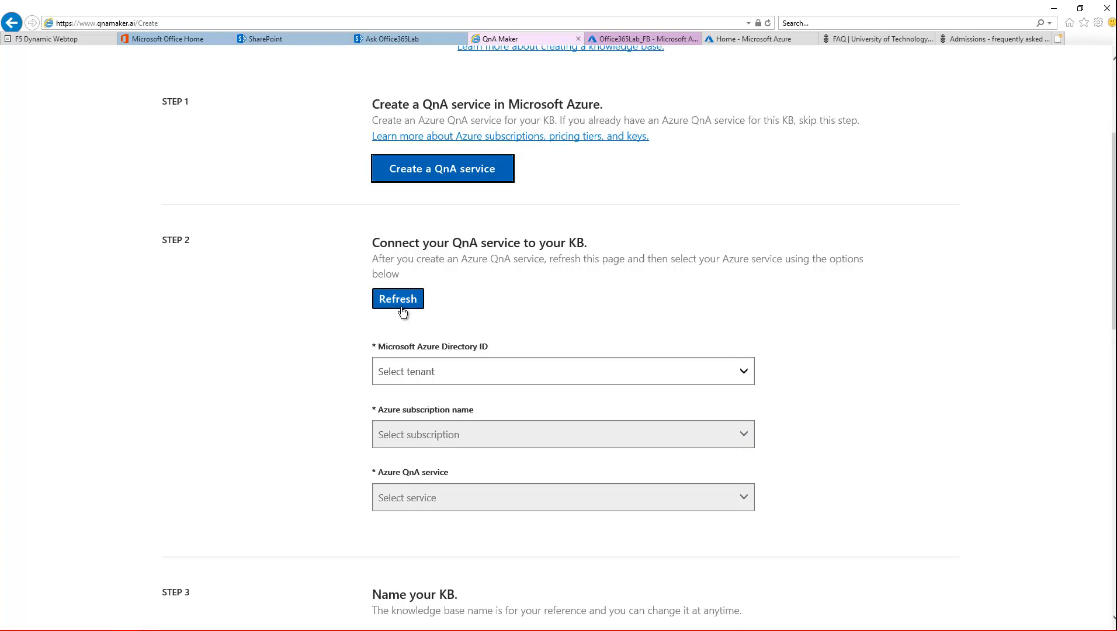
{"action": "left_click", "coordinate": [395, 302]}
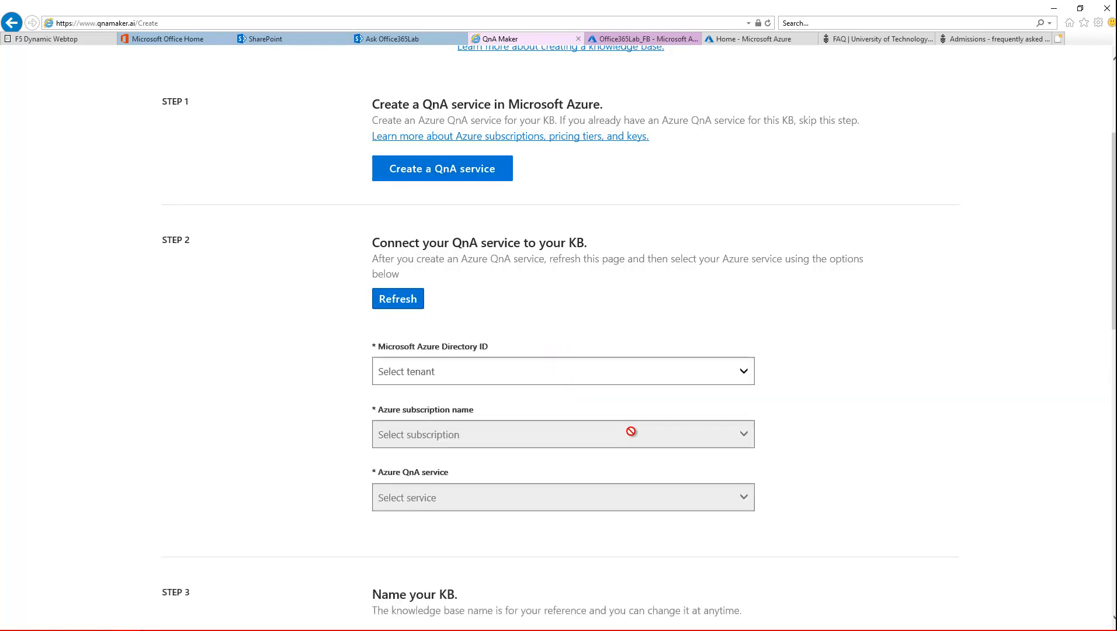
Connect the knowledge base to directory Office365Lab.com.au, subscription Pay-as-you-go and QnA service Office365Lab_QnAMaker
{"action": "left_click", "coordinate": [679, 374]}
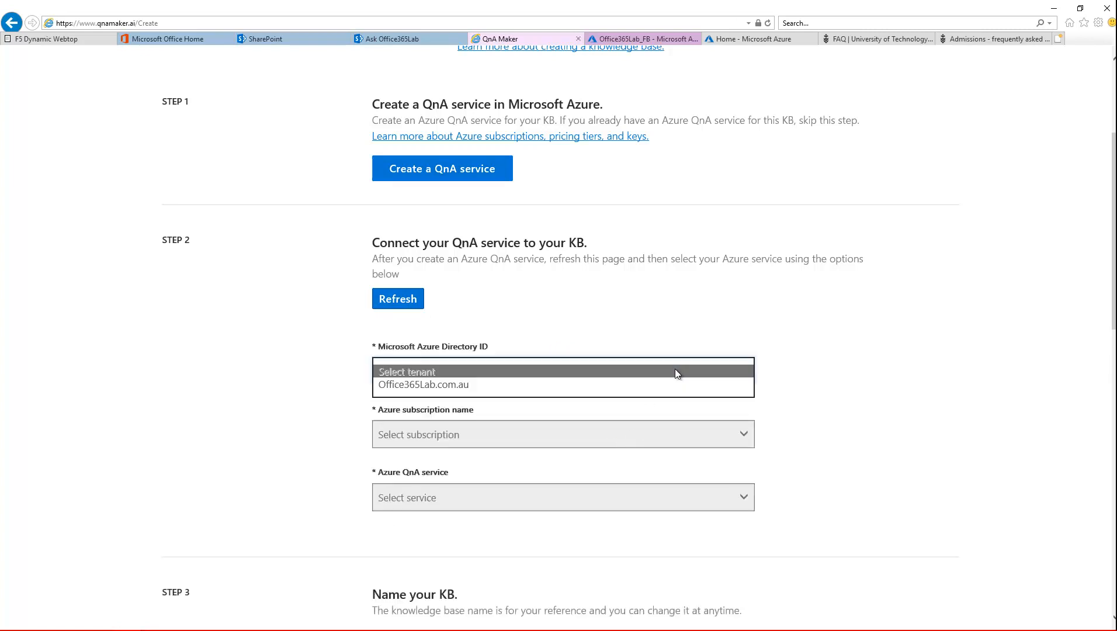
{"action": "left_click", "coordinate": [433, 385]}
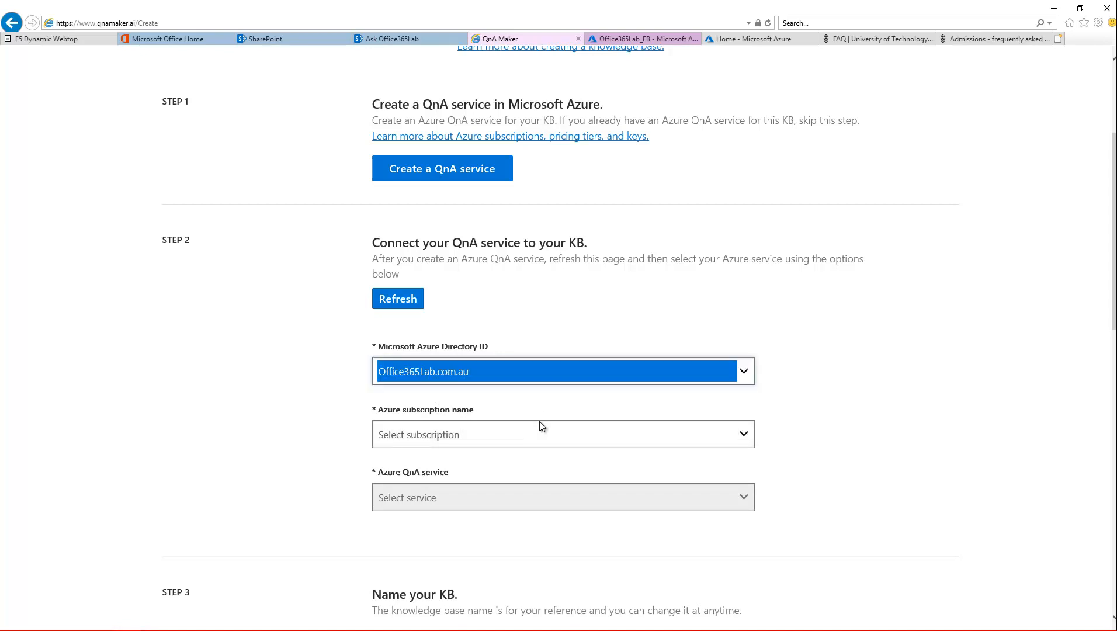
{"action": "left_click", "coordinate": [488, 446]}
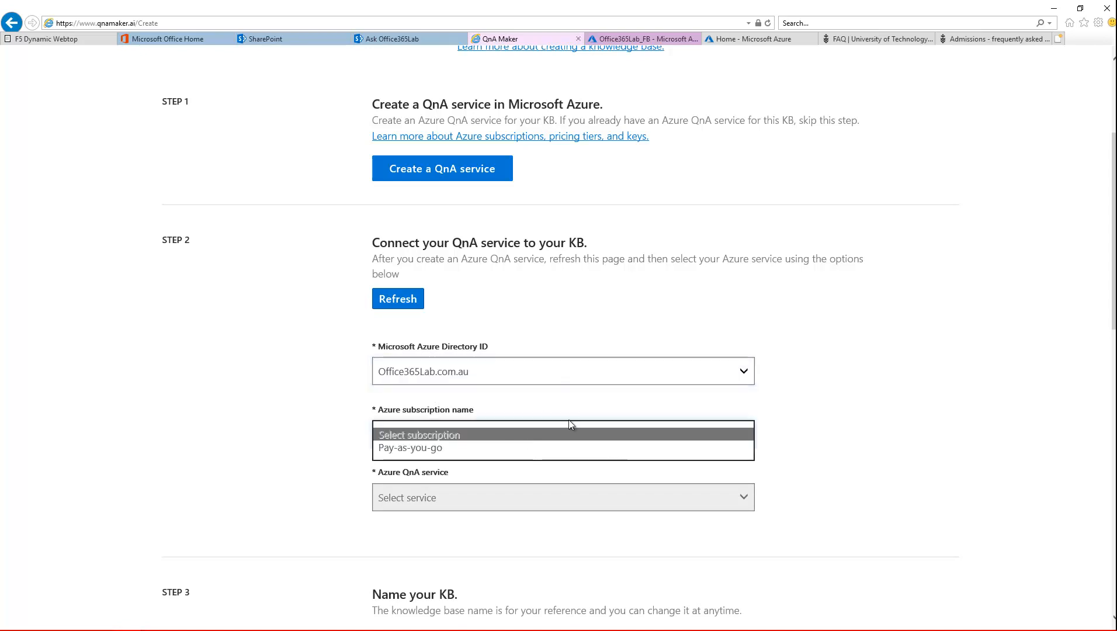
{"action": "left_click", "coordinate": [429, 450]}
{"action": "left_click", "coordinate": [514, 497]}
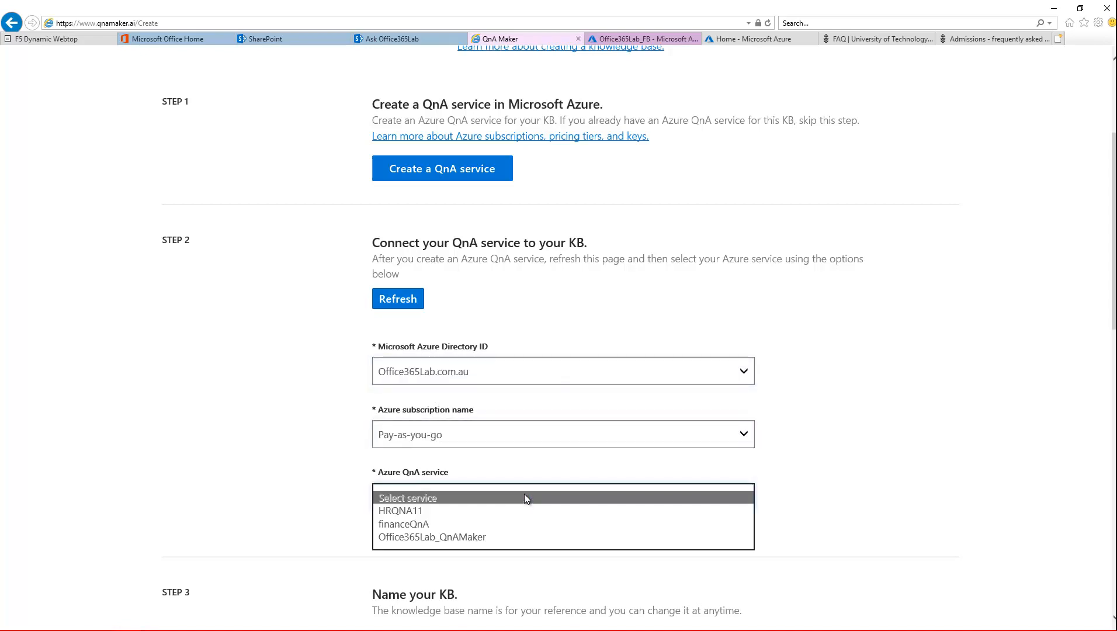
{"action": "left_click", "coordinate": [473, 538]}
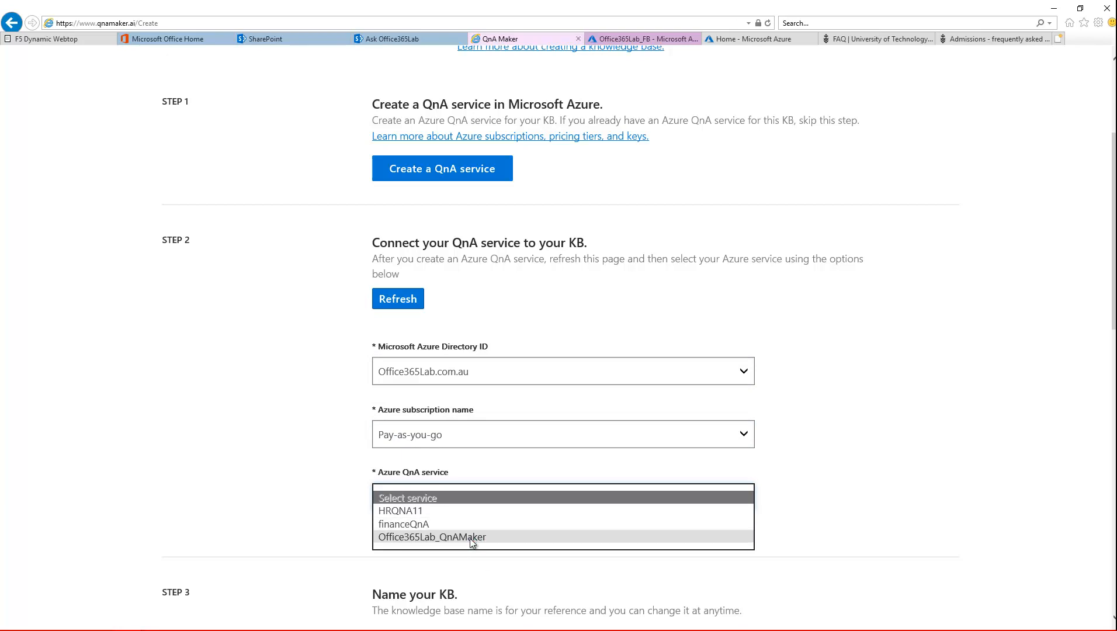
{"action": "left_click", "coordinate": [474, 538]}
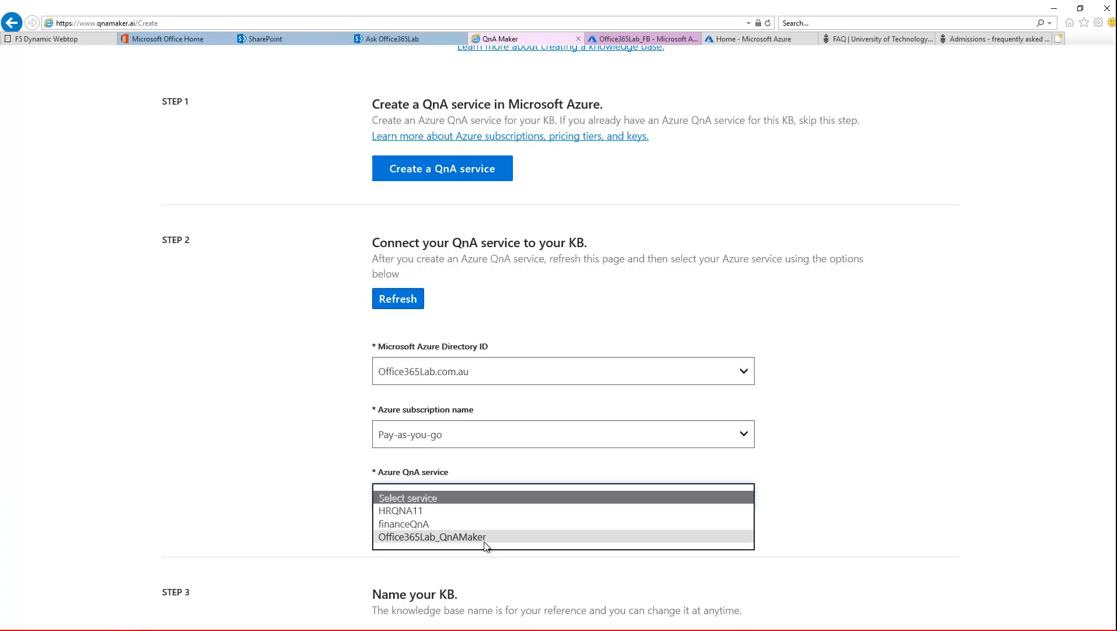
{"action": "left_click", "coordinate": [437, 535]}
Examine Steps 3 to 5 of the creation page, covering the knowledge base name, URL and file sources, chit-chat personalities and creation
{"action": "scroll", "coordinate": [935, 409], "scroll_direction": "down", "scroll_amount": 1}
{"action": "scroll", "coordinate": [946, 406], "scroll_direction": "down", "scroll_amount": 3}
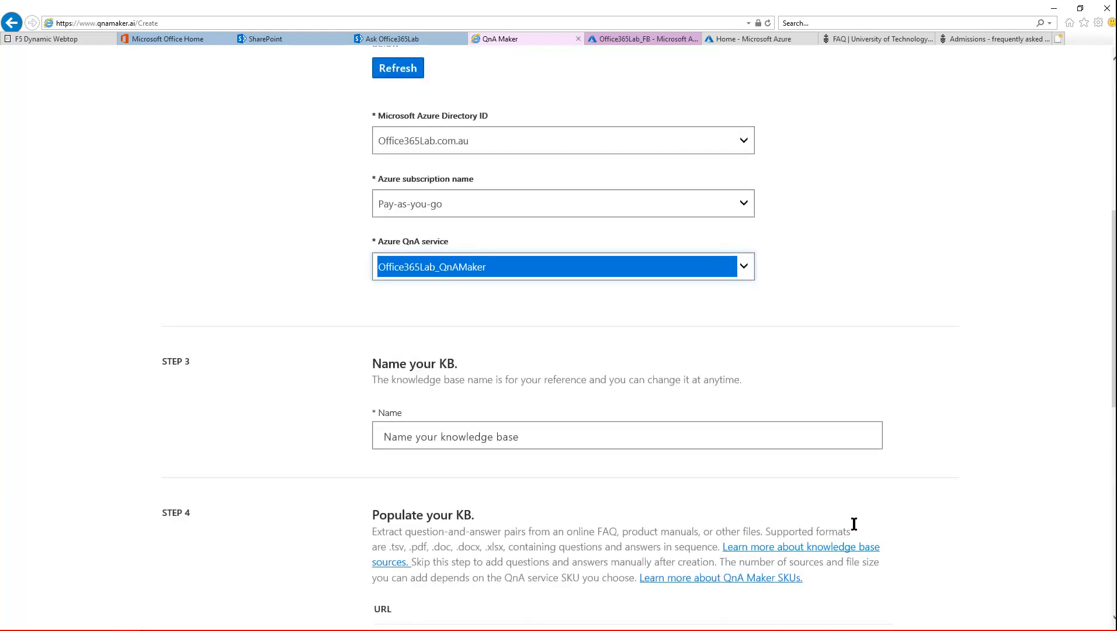
{"action": "scroll", "coordinate": [792, 402], "scroll_direction": "down", "scroll_amount": 1}
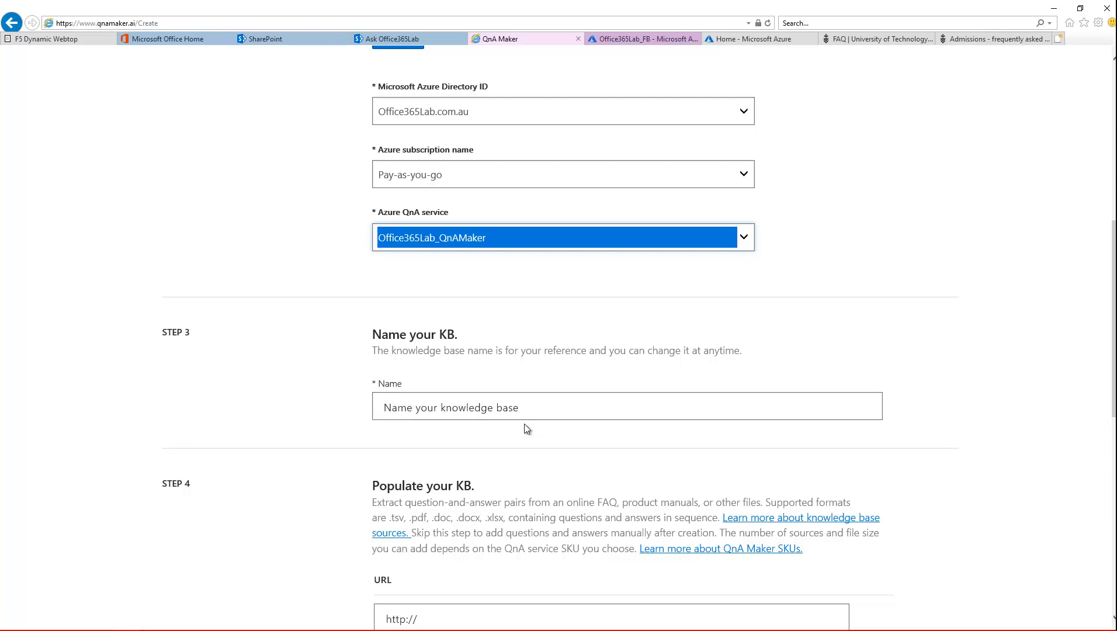
{"action": "scroll", "coordinate": [890, 374], "scroll_direction": "down", "scroll_amount": 4}
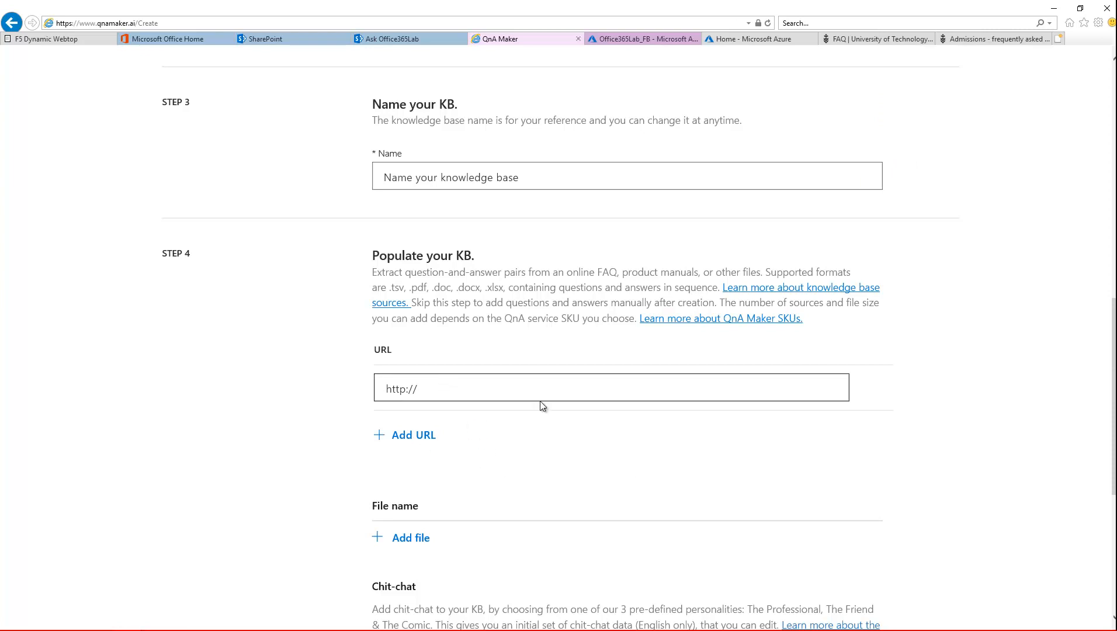
{"action": "scroll", "coordinate": [627, 452], "scroll_direction": "down", "scroll_amount": 2}
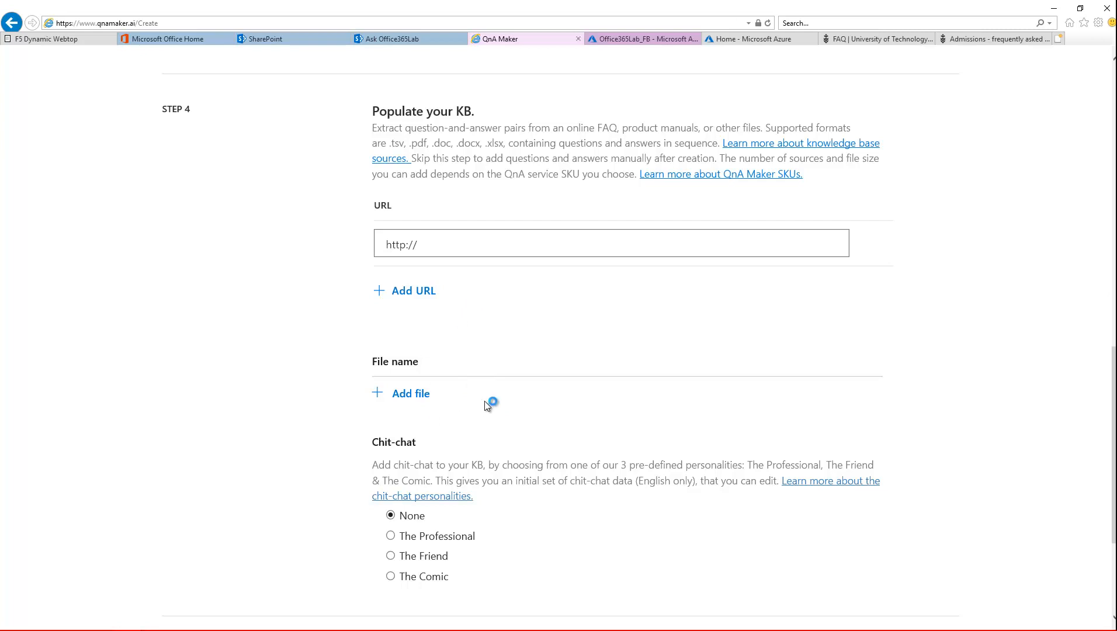
{"action": "scroll", "coordinate": [671, 428], "scroll_direction": "down", "scroll_amount": 3}
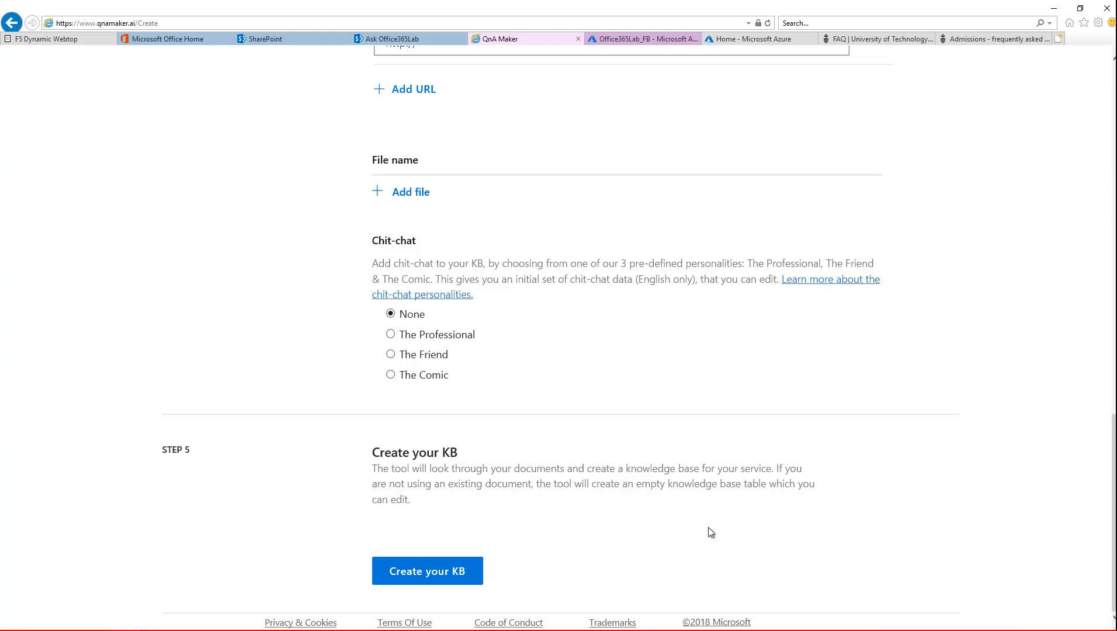
{"action": "scroll", "coordinate": [702, 514], "scroll_direction": "up", "scroll_amount": 3}
{"action": "scroll", "coordinate": [710, 478], "scroll_direction": "up", "scroll_amount": 6}
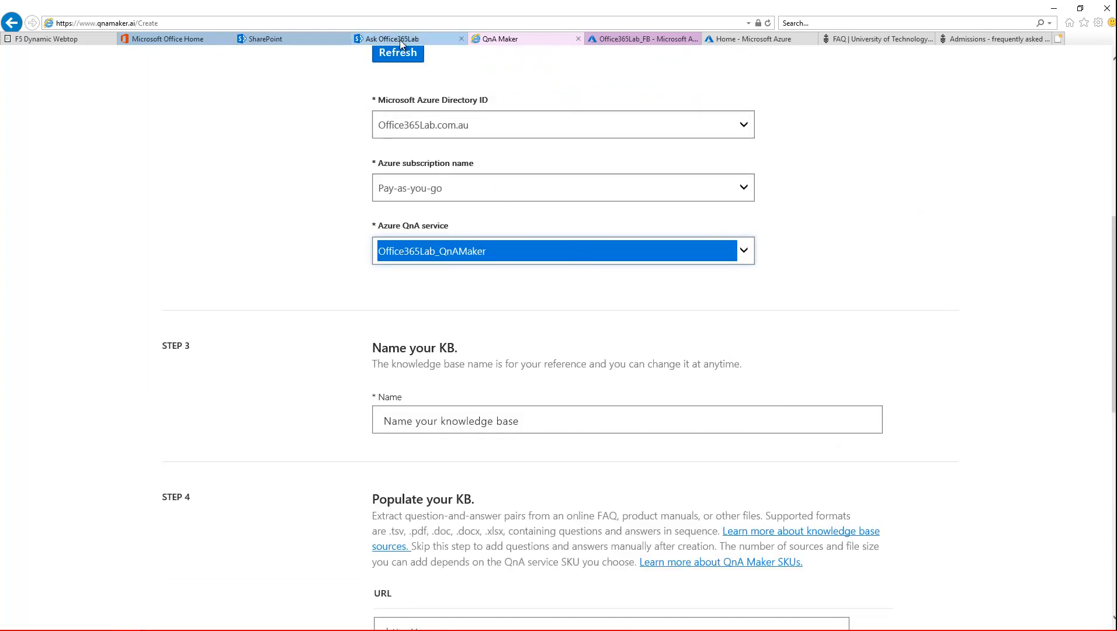
{"action": "scroll", "coordinate": [852, 234], "scroll_direction": "up", "scroll_amount": 8}
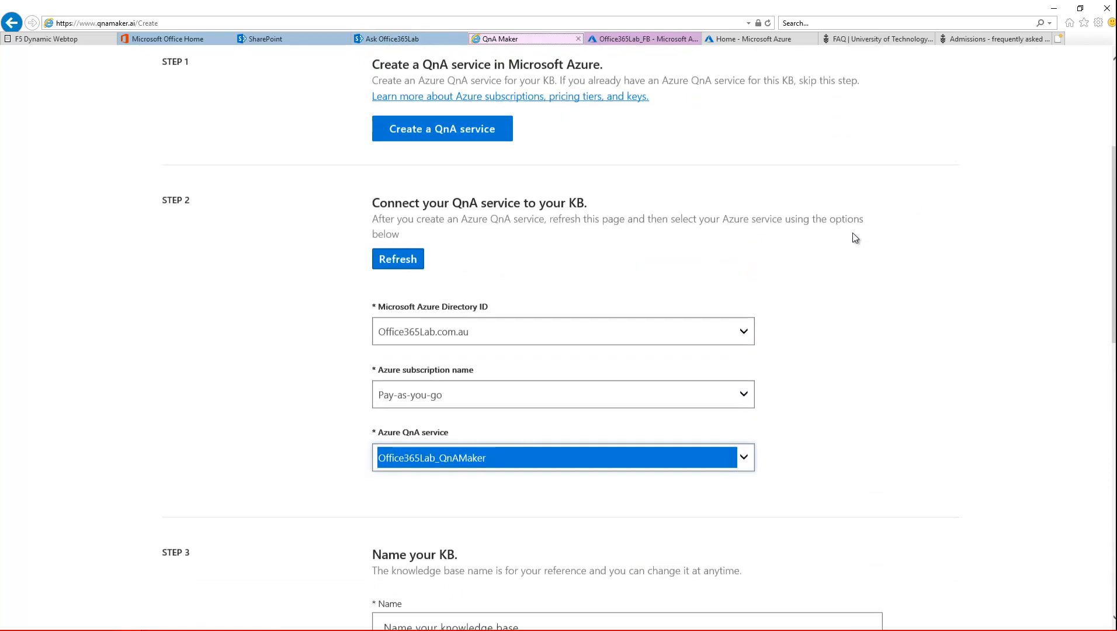
Open the existing Office365Lab_KB knowledge base and review its question-and-answer pairs grouped by original source
{"action": "left_click", "coordinate": [293, 104]}
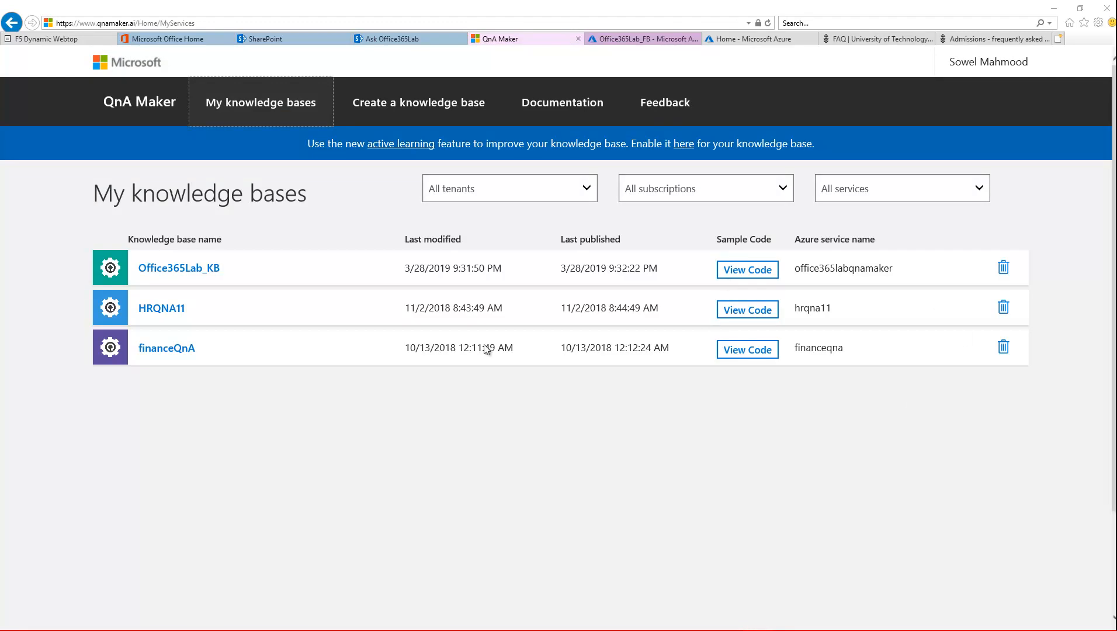
{"action": "left_click", "coordinate": [166, 270]}
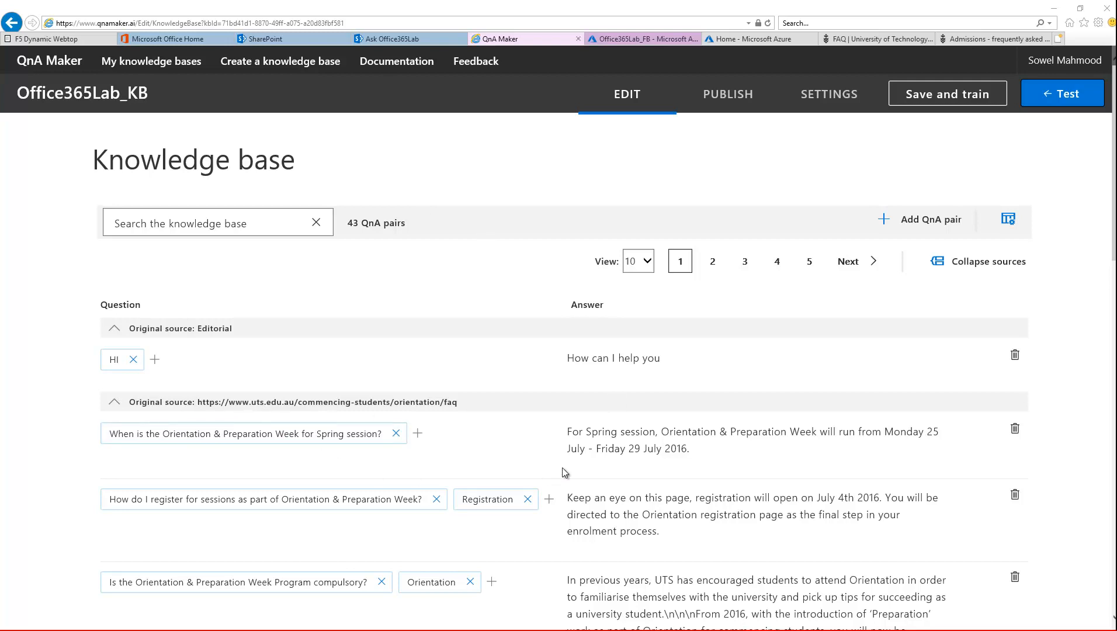
{"action": "scroll", "coordinate": [564, 471], "scroll_direction": "down", "scroll_amount": 2}
{"action": "scroll", "coordinate": [564, 471], "scroll_direction": "down", "scroll_amount": 3}
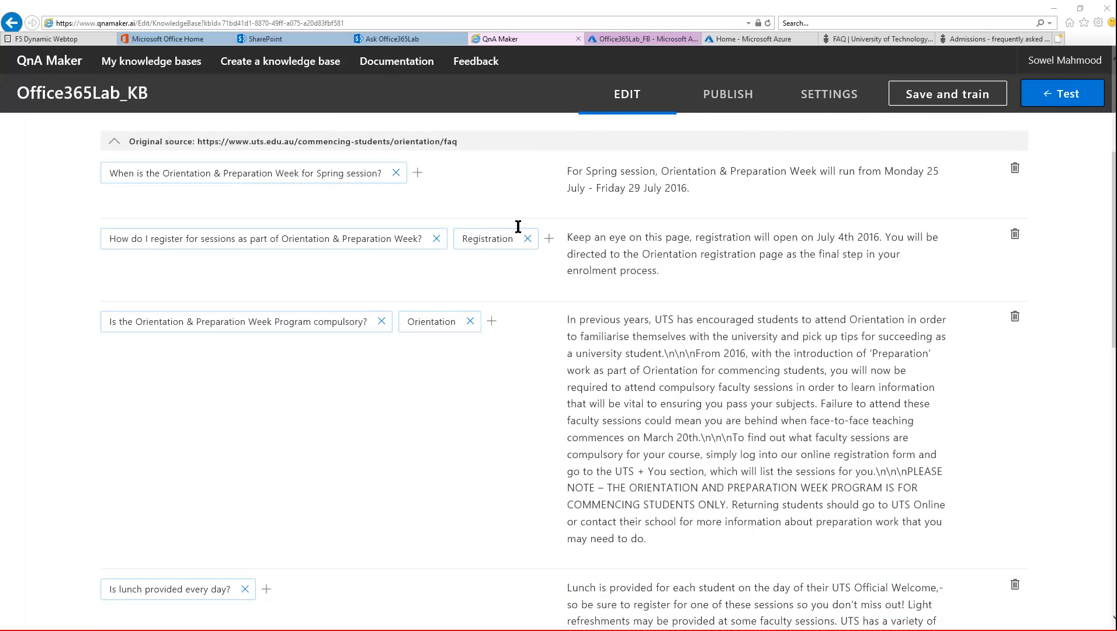
{"action": "scroll", "coordinate": [538, 447], "scroll_direction": "down", "scroll_amount": 14}
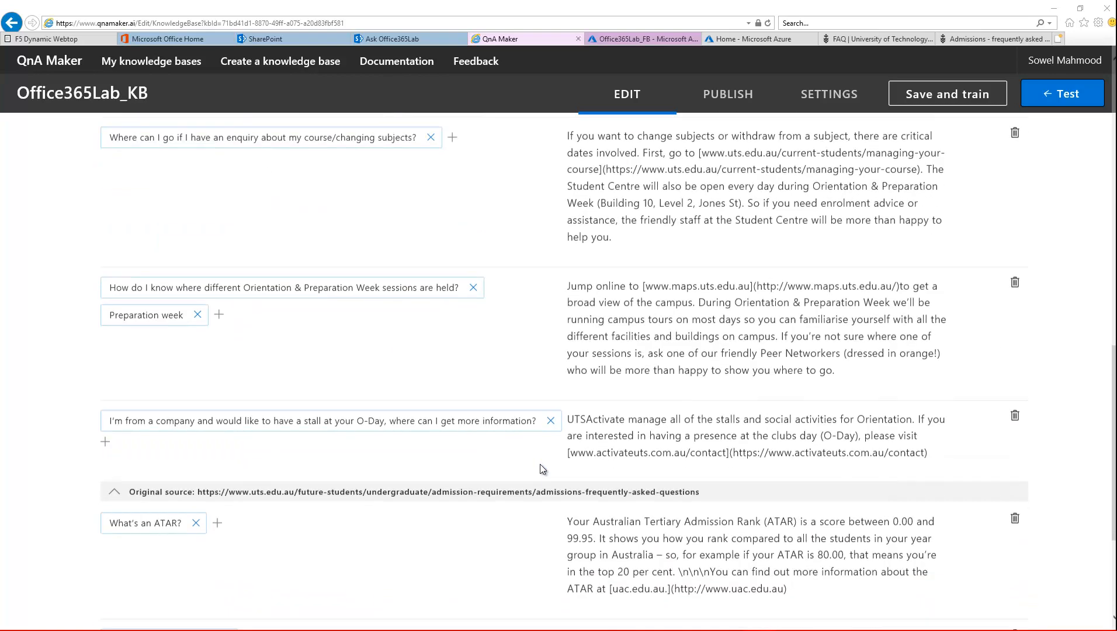
{"action": "scroll", "coordinate": [541, 464], "scroll_direction": "up", "scroll_amount": 19}
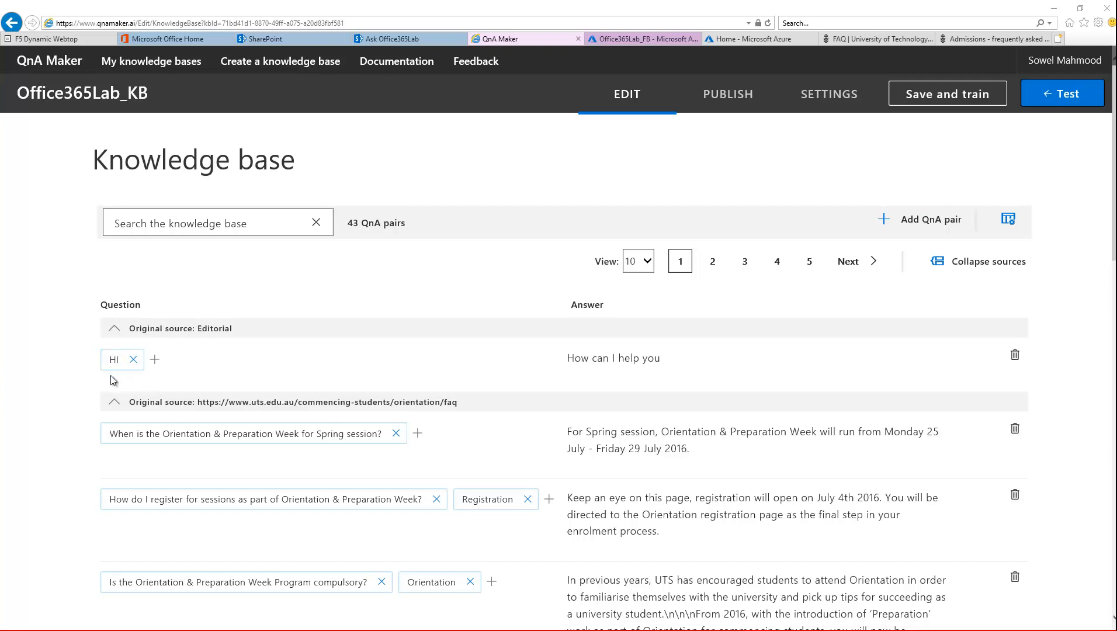
{"action": "scroll", "coordinate": [534, 453], "scroll_direction": "down", "scroll_amount": 3}
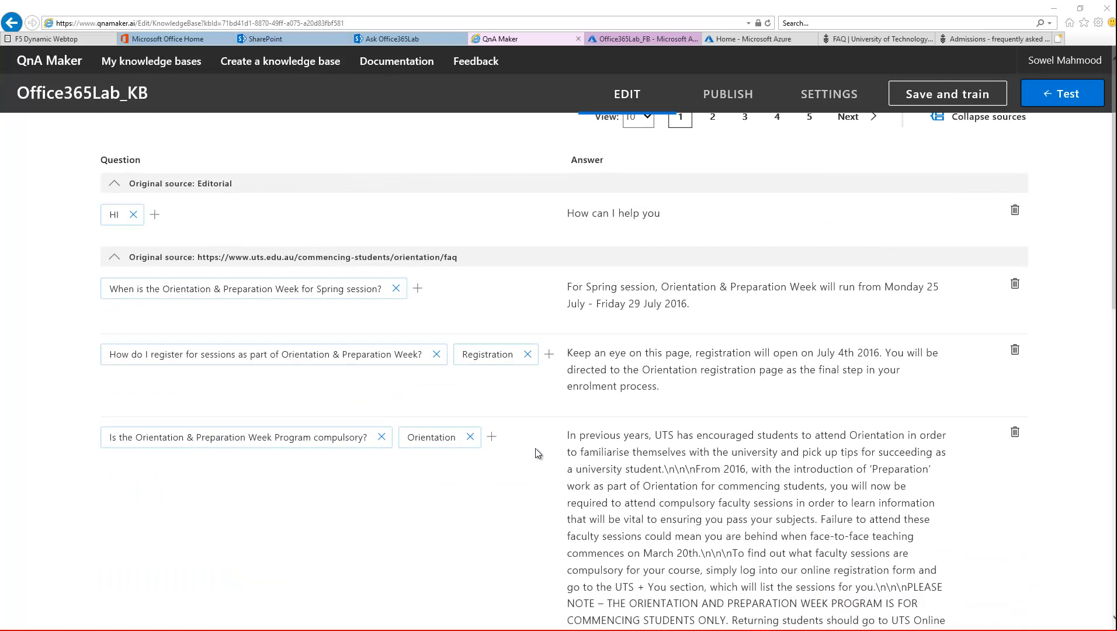
{"action": "scroll", "coordinate": [801, 281], "scroll_direction": "up", "scroll_amount": 3}
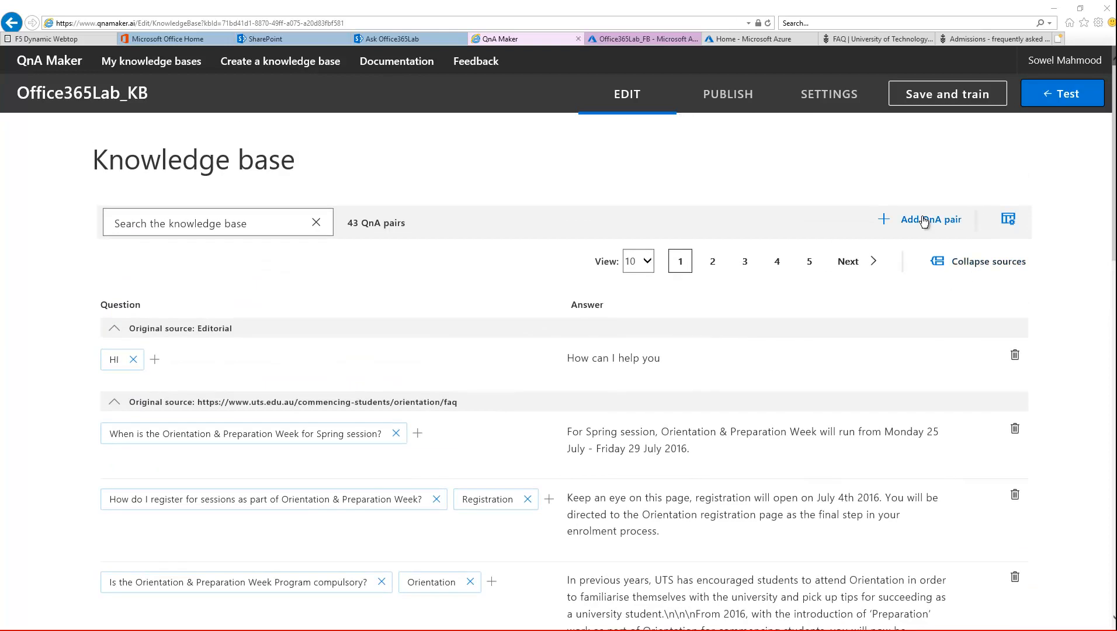
Add the alternative question phrasing "ODay" to the question about a company having a stall at O-Day
{"action": "scroll", "coordinate": [915, 234], "scroll_direction": "down", "scroll_amount": 2}
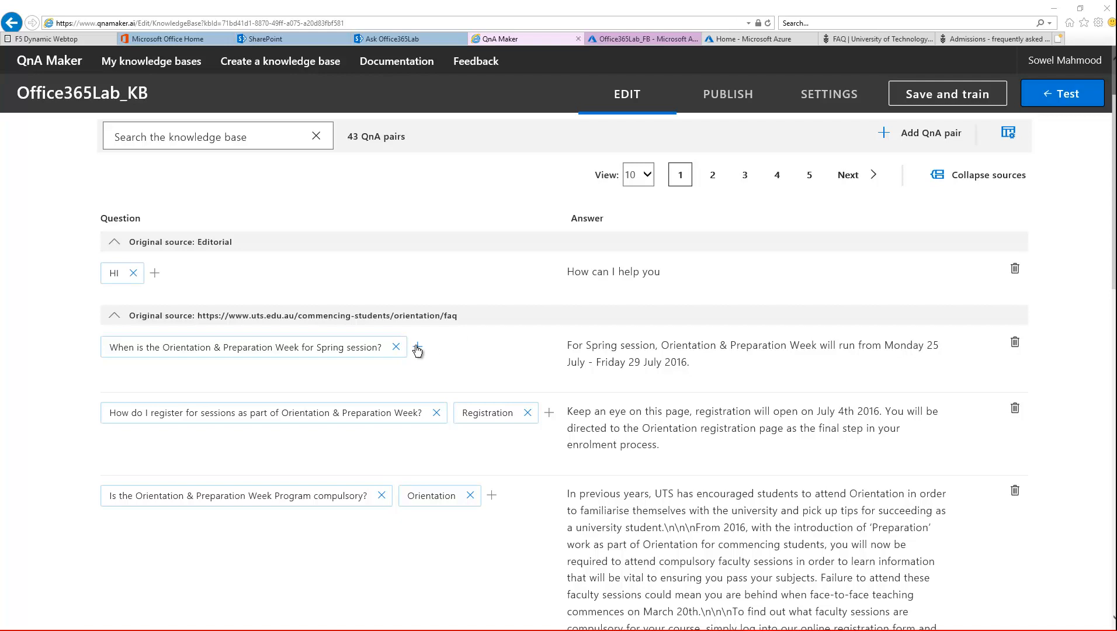
{"action": "scroll", "coordinate": [501, 524], "scroll_direction": "down", "scroll_amount": 5}
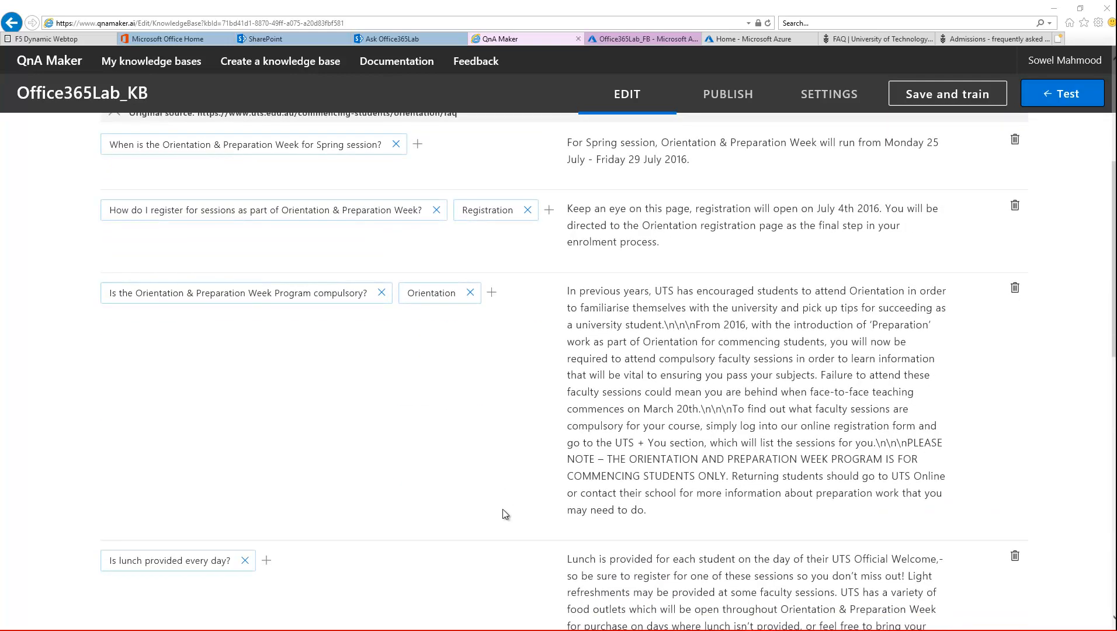
{"action": "scroll", "coordinate": [503, 511], "scroll_direction": "down", "scroll_amount": 3}
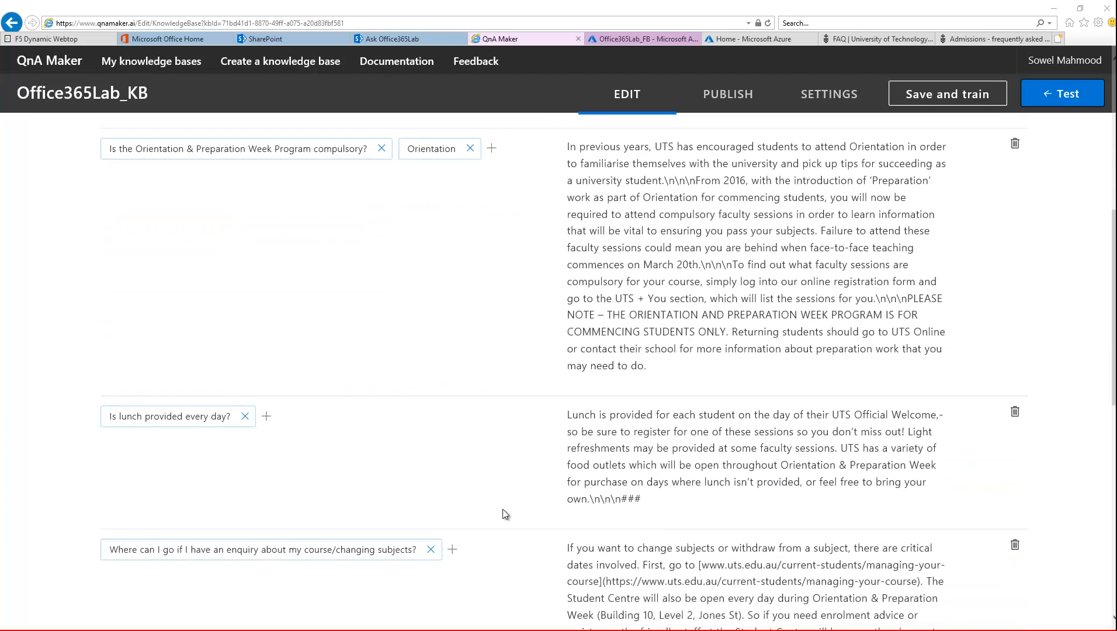
{"action": "scroll", "coordinate": [414, 474], "scroll_direction": "down", "scroll_amount": 2}
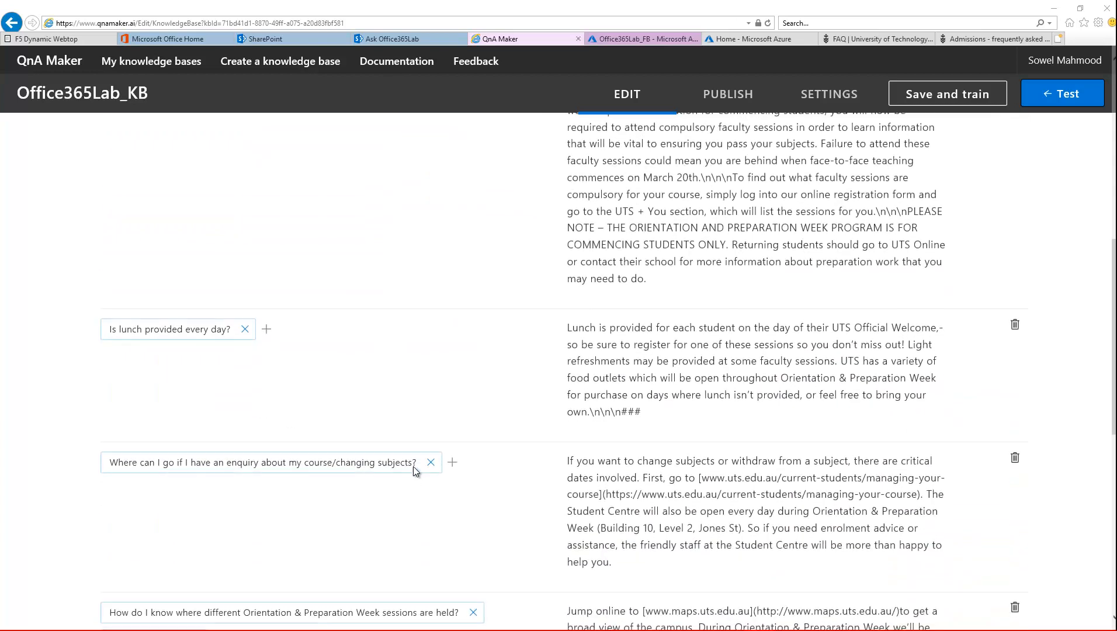
{"action": "scroll", "coordinate": [530, 518], "scroll_direction": "down", "scroll_amount": 3}
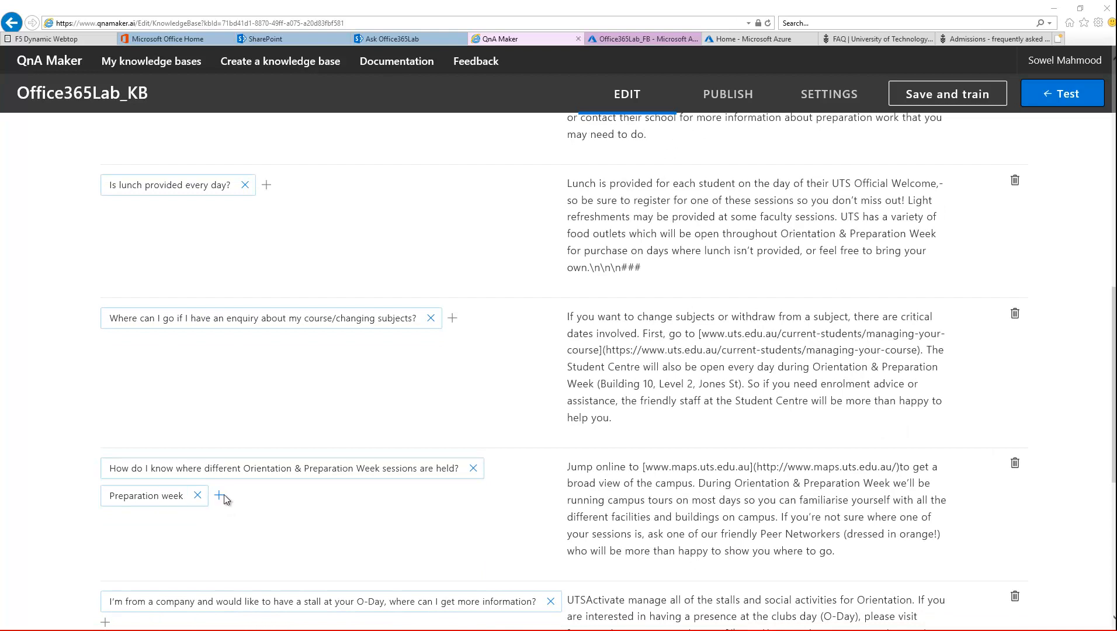
{"action": "scroll", "coordinate": [557, 506], "scroll_direction": "down", "scroll_amount": 3}
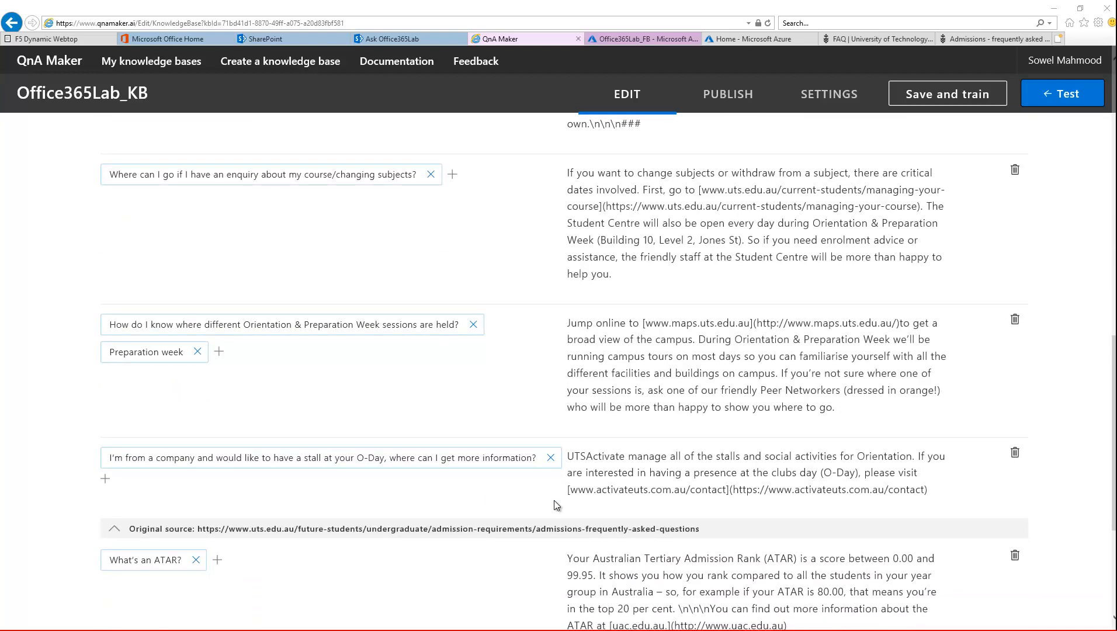
{"action": "left_click", "coordinate": [106, 481]}
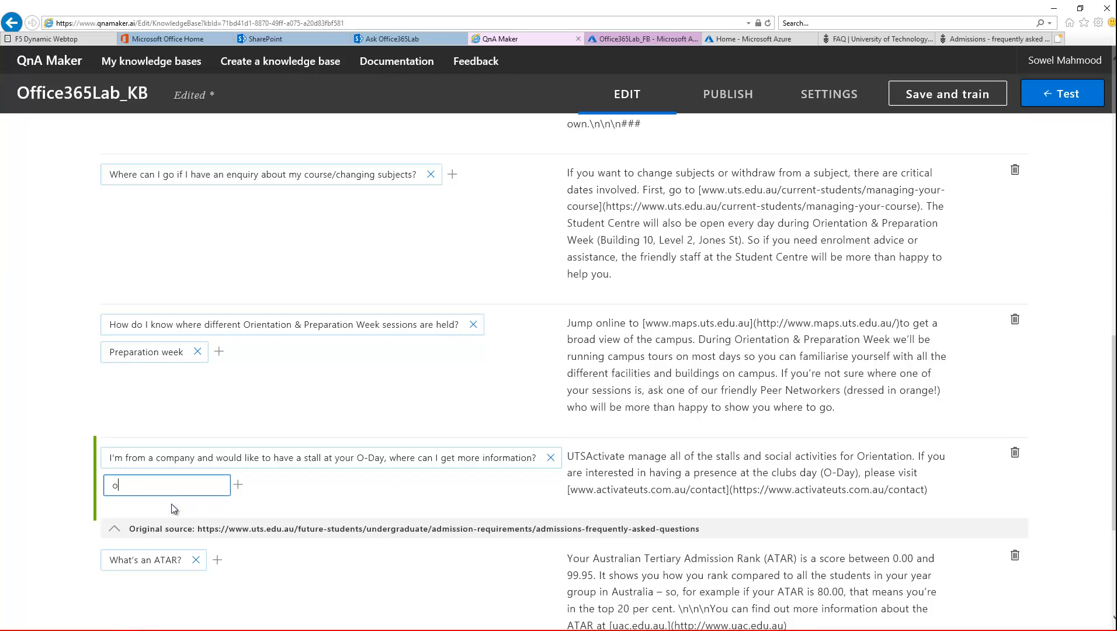
{"action": "type", "text": "odAY"}
{"action": "key", "text": "BackSpace"}
{"action": "key", "text": "BackSpace"}
{"action": "key", "text": "BackSpace"}
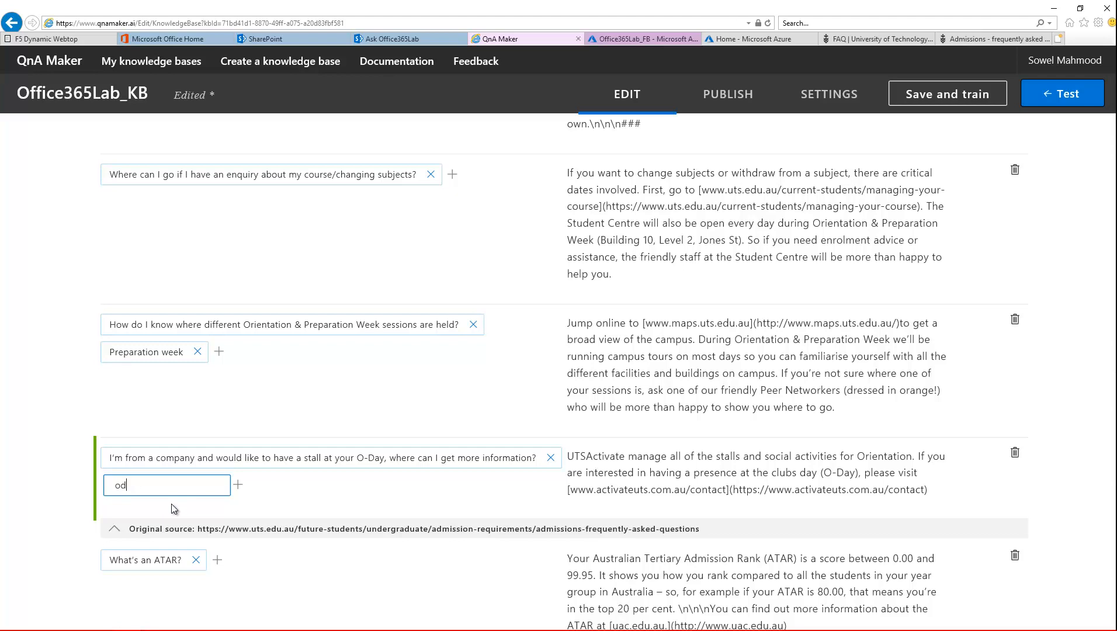
{"action": "key", "text": "BackSpace"}
{"action": "type", "text": "ODay"}
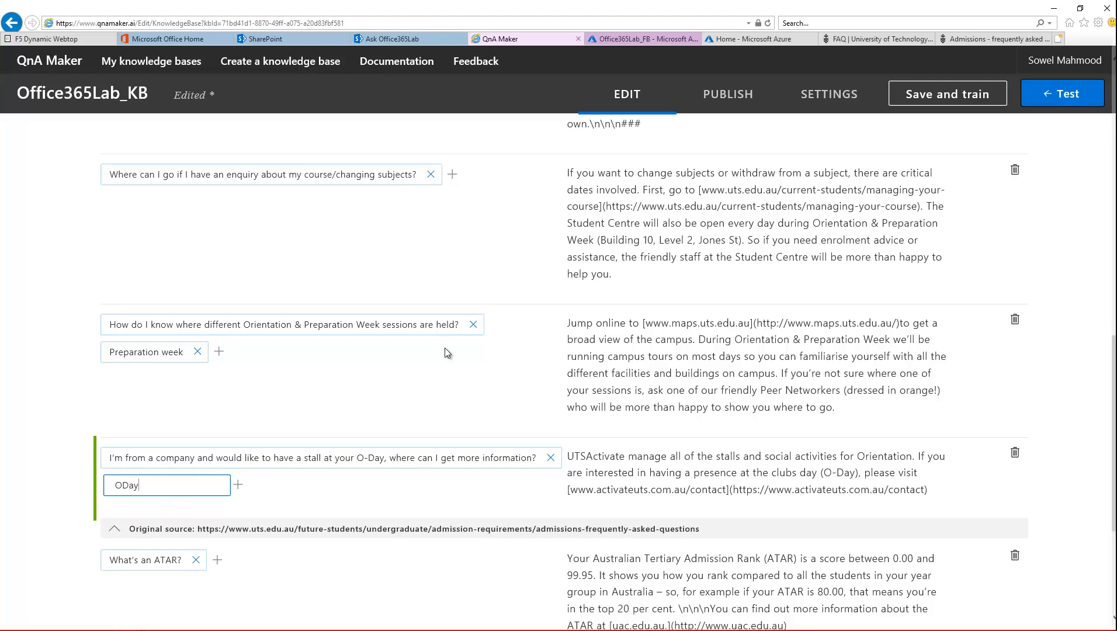
{"action": "key", "text": "Return"}
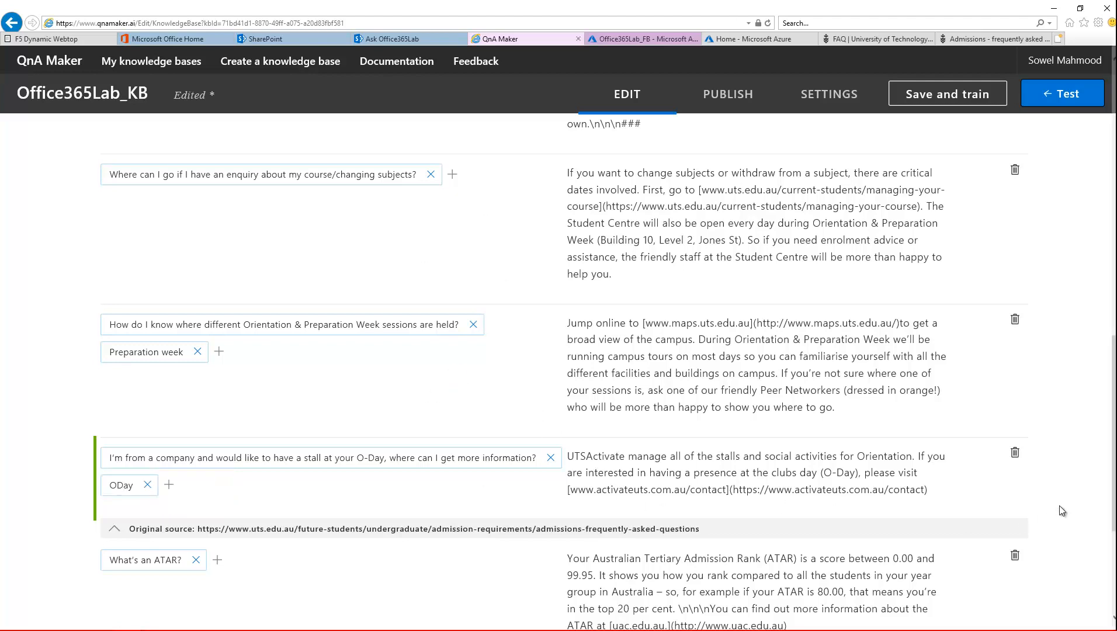
Save and train Office365Lab_KB, and publish it to the office365labqnamaker QnA Maker service
{"action": "scroll", "coordinate": [1047, 503], "scroll_direction": "up", "scroll_amount": 5}
{"action": "scroll", "coordinate": [1046, 490], "scroll_direction": "down", "scroll_amount": 5}
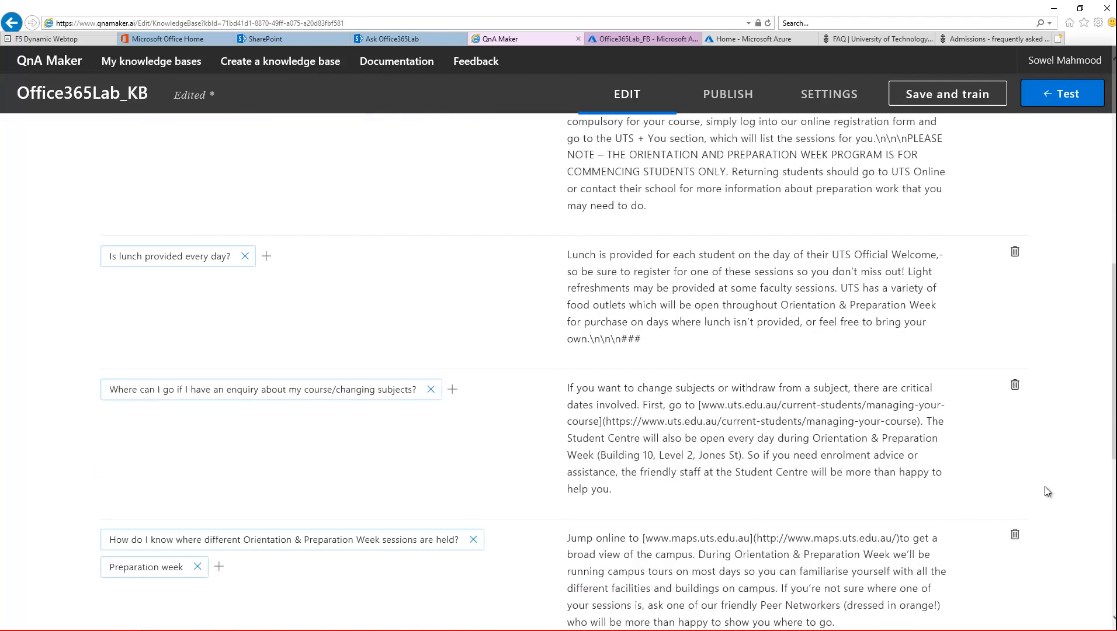
{"action": "scroll", "coordinate": [1051, 468], "scroll_direction": "up", "scroll_amount": 6}
{"action": "scroll", "coordinate": [1050, 465], "scroll_direction": "up", "scroll_amount": 6}
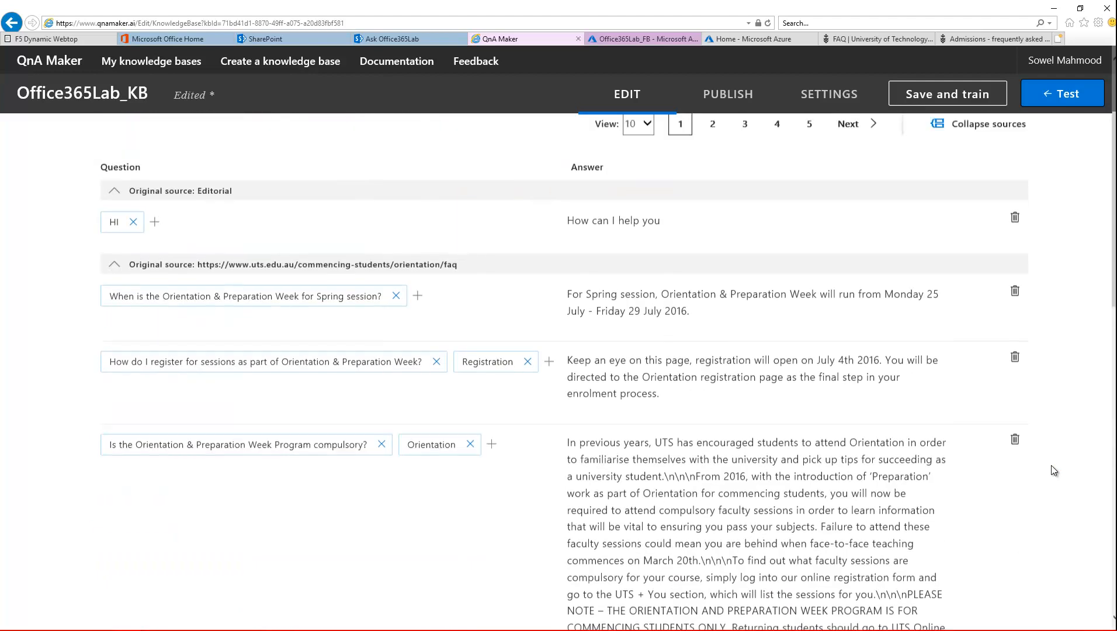
{"action": "left_click", "coordinate": [950, 98]}
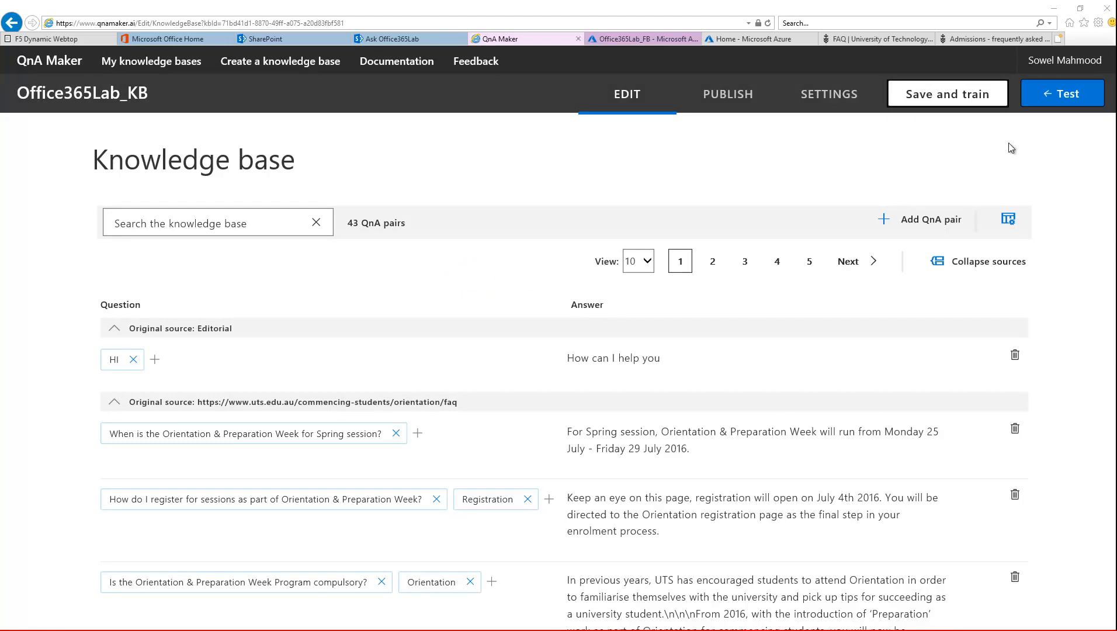
{"action": "left_click", "coordinate": [727, 96]}
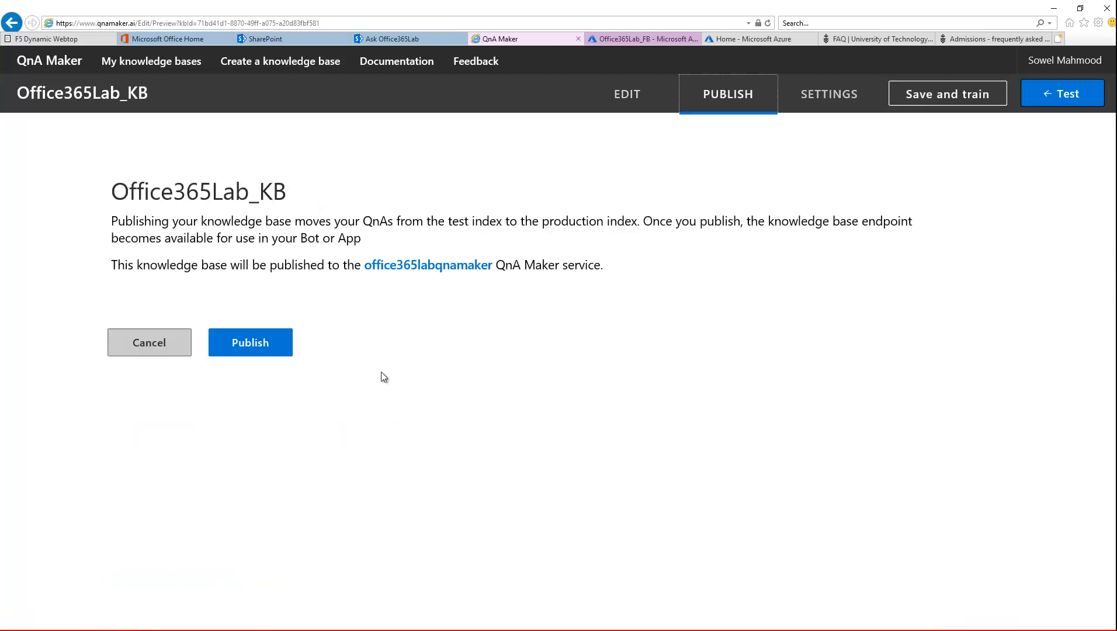
{"action": "left_click", "coordinate": [249, 343]}
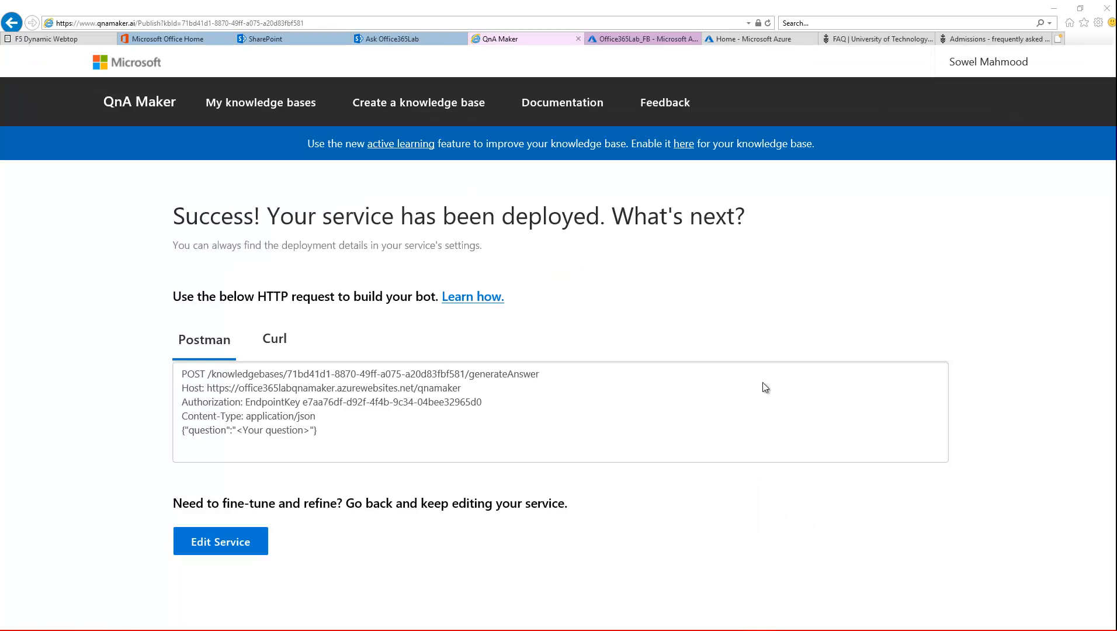
Reopen the Office365Lab_KB knowledge base and test it with the message "registration"
{"action": "left_click", "coordinate": [299, 106]}
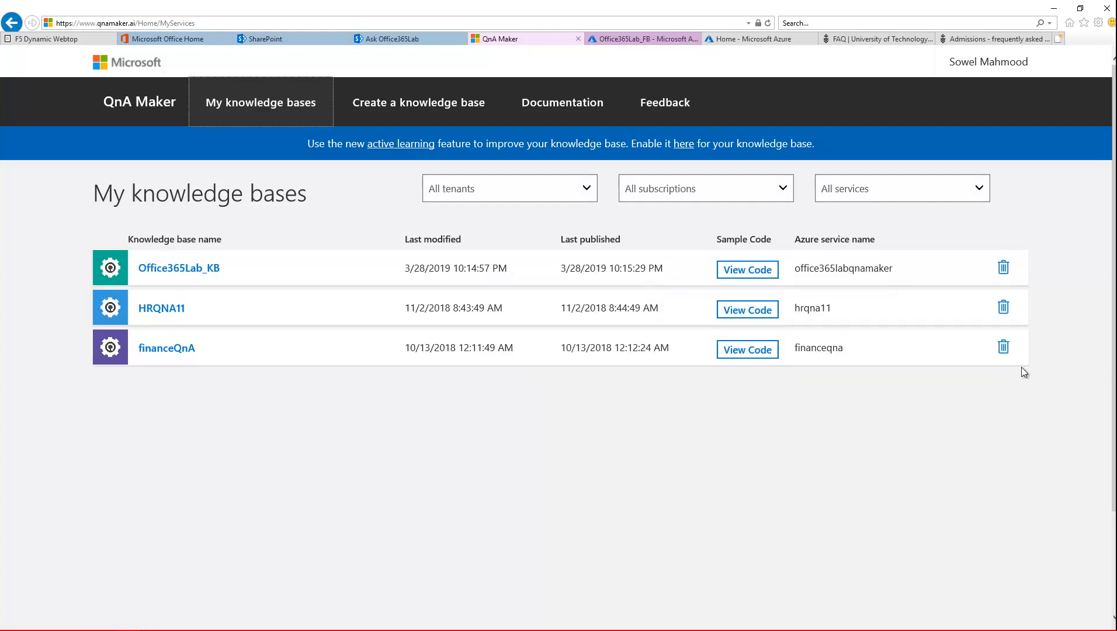
{"action": "left_click", "coordinate": [178, 270]}
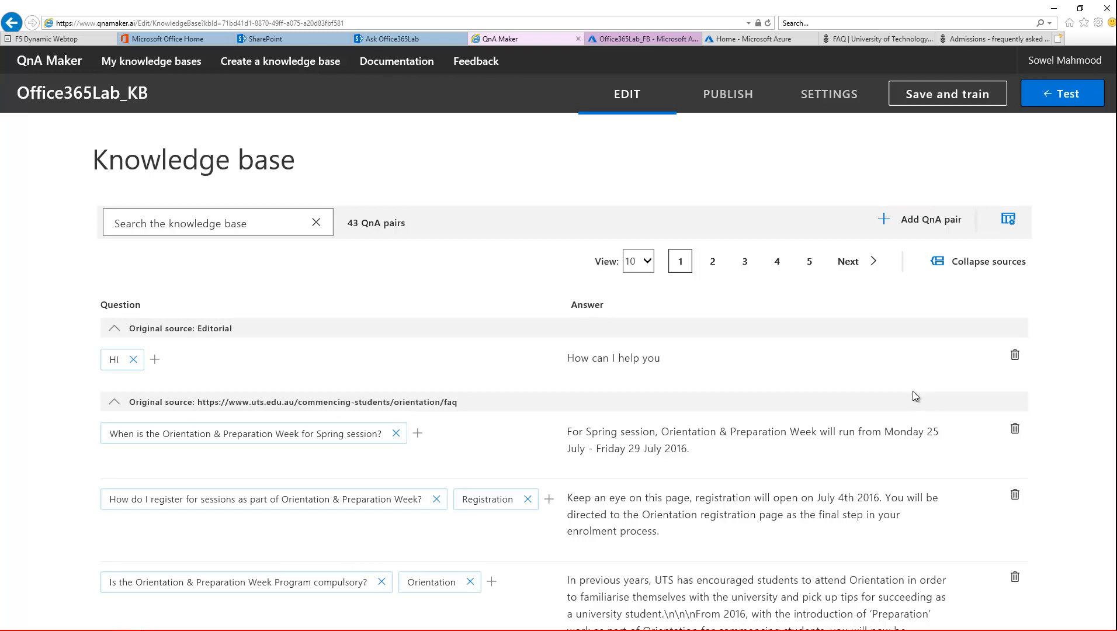
{"action": "left_click", "coordinate": [1058, 98]}
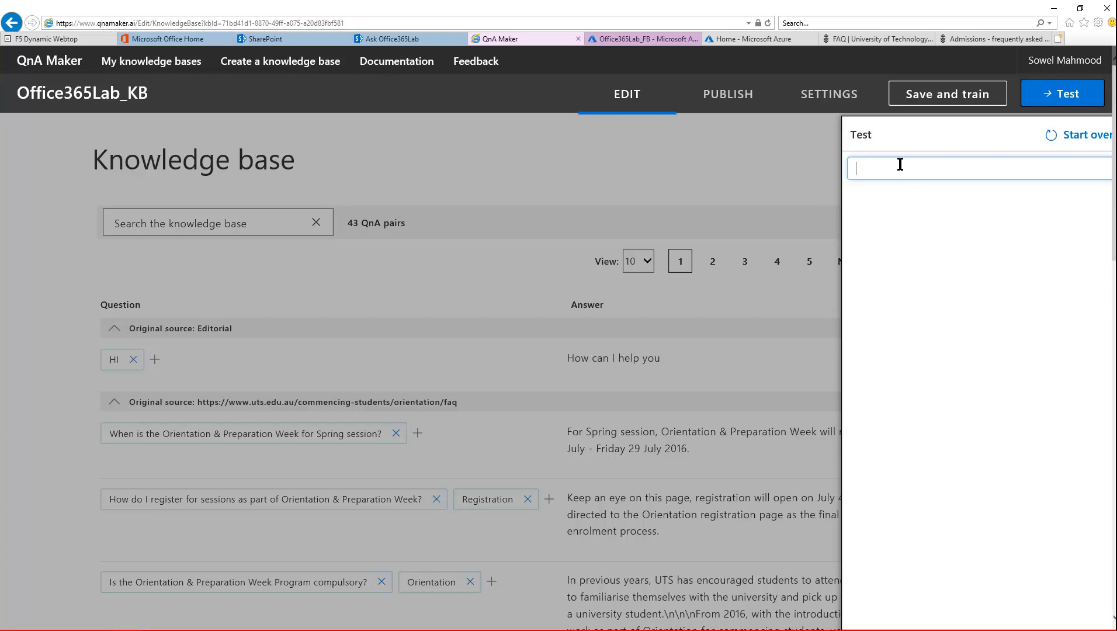
{"action": "type", "text": "regist"}
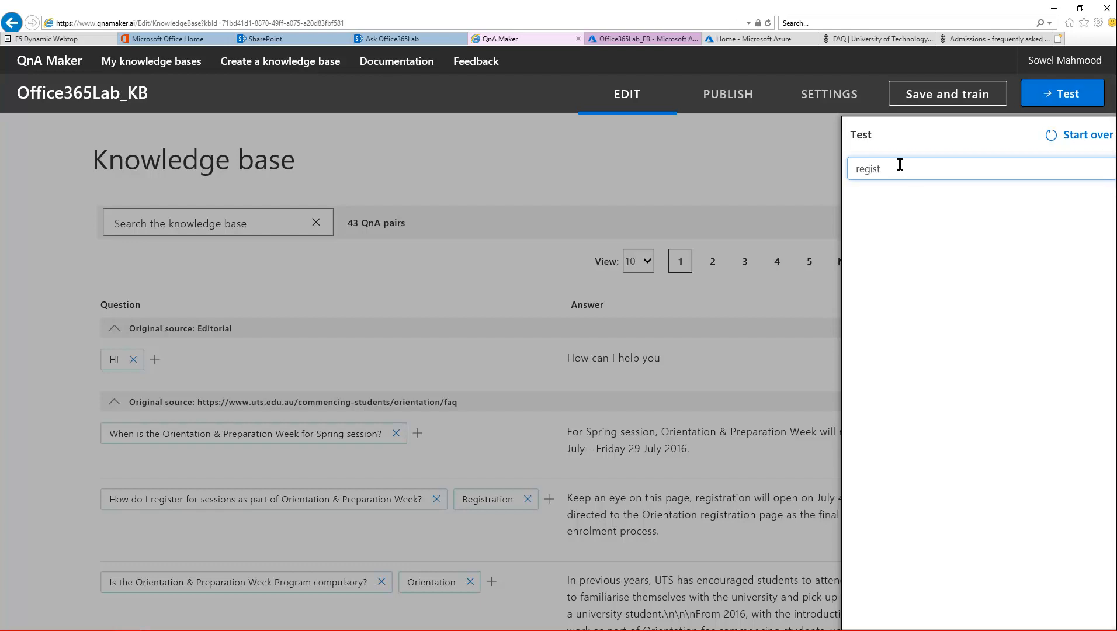
{"action": "type", "text": "ration"}
{"action": "key", "text": "Return"}
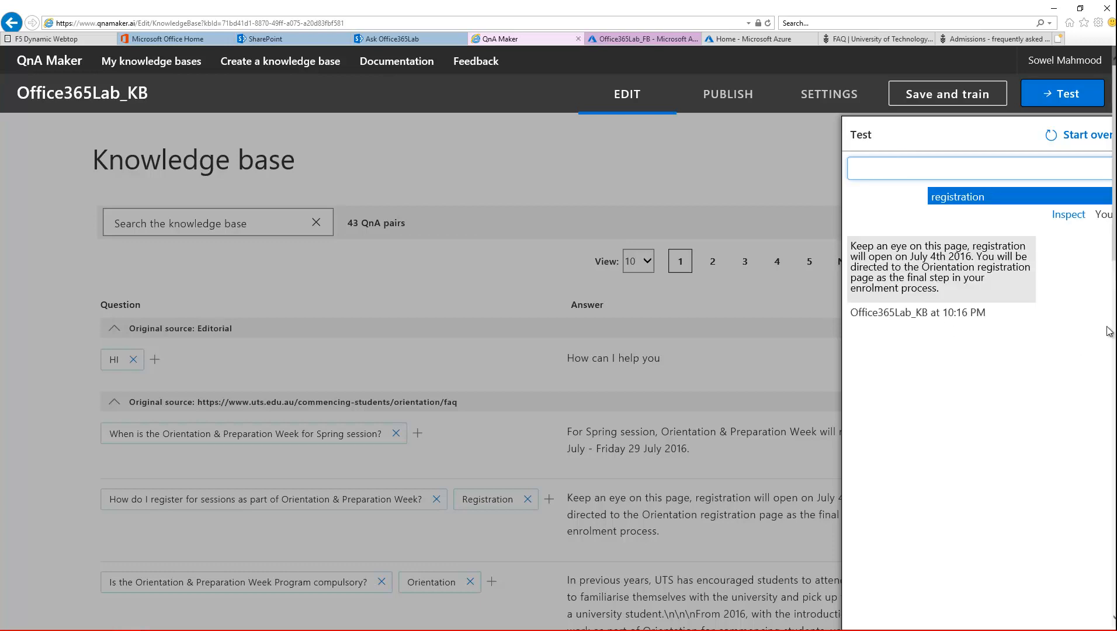
Inspect the response to the "registration" test message, examining its candidate answers and confidence scores
{"action": "left_click", "coordinate": [1068, 215]}
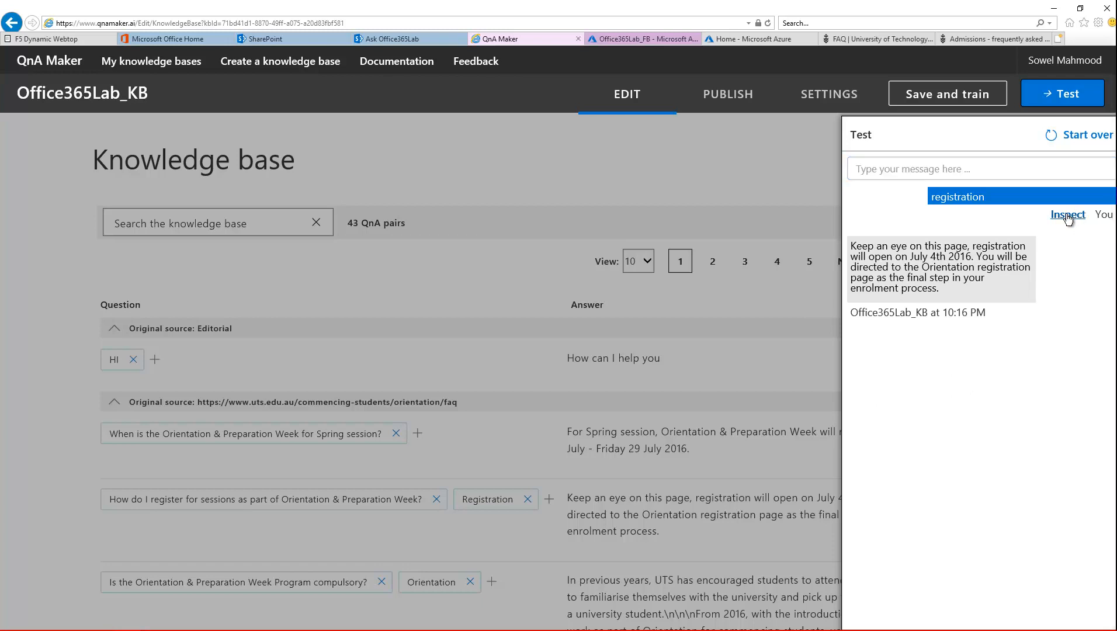
{"action": "left_click", "coordinate": [1068, 215]}
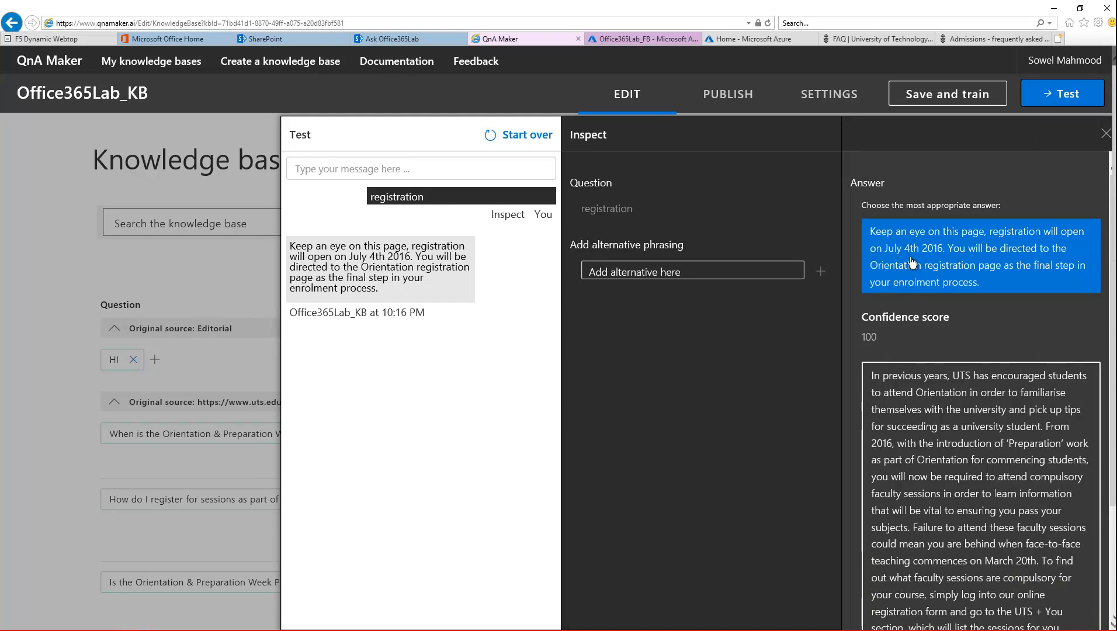
{"action": "scroll", "coordinate": [190, 374], "scroll_direction": "down", "scroll_amount": 4}
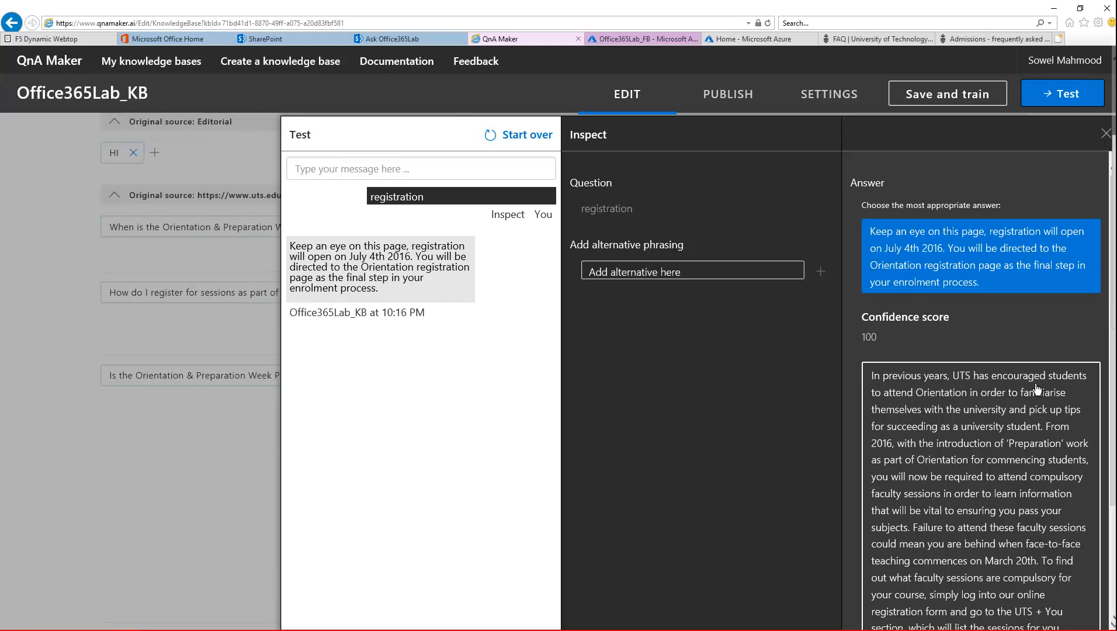
{"action": "scroll", "coordinate": [948, 432], "scroll_direction": "down", "scroll_amount": 3}
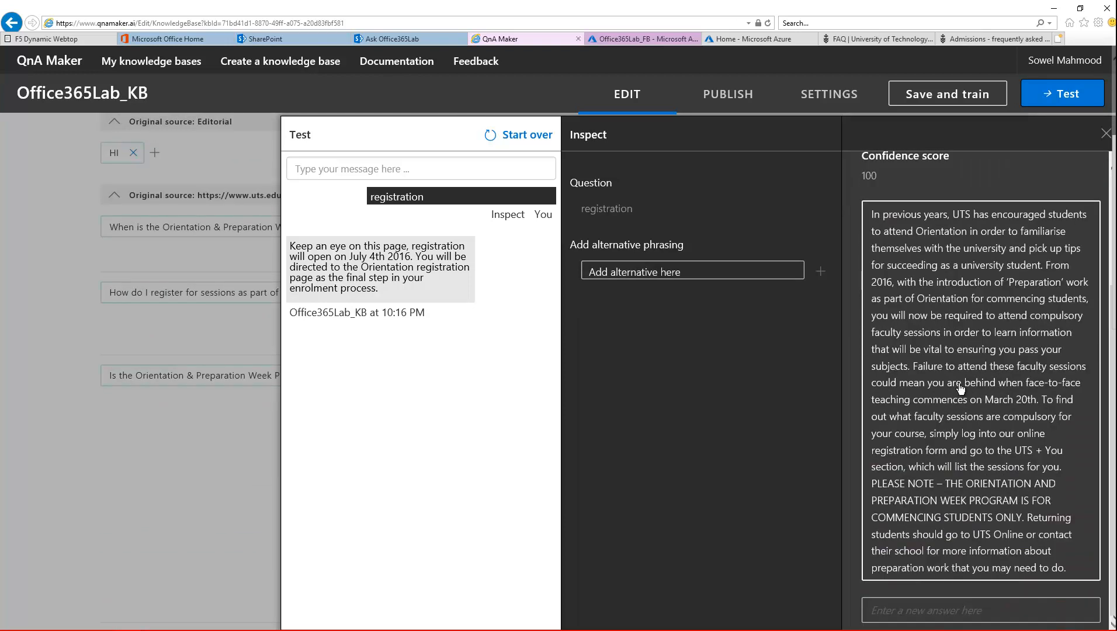
{"action": "scroll", "coordinate": [990, 346], "scroll_direction": "down", "scroll_amount": 3}
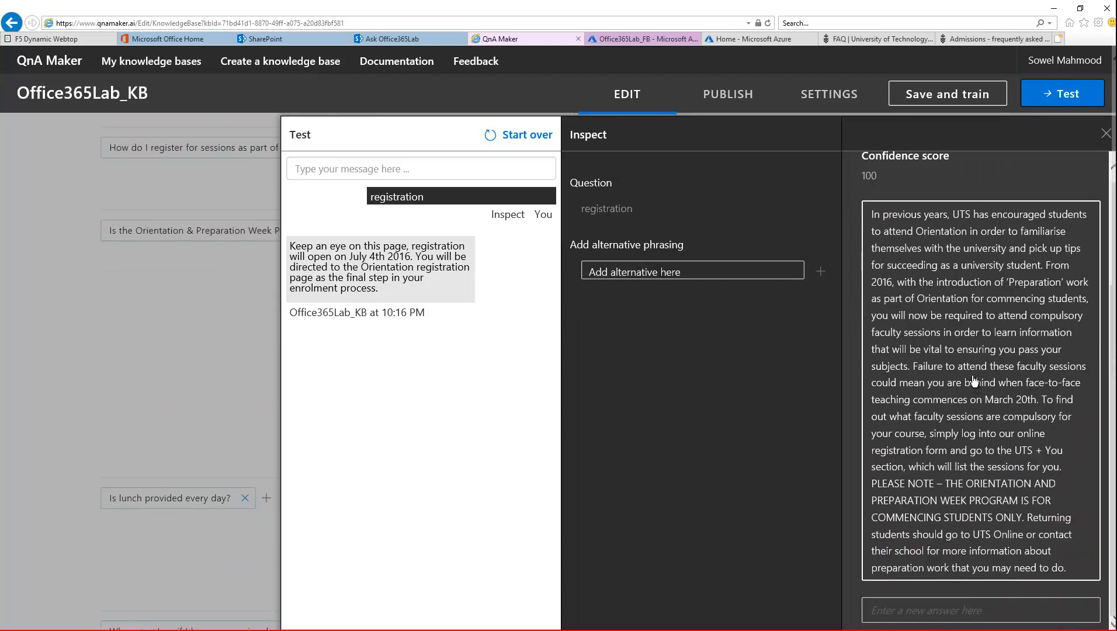
Try the answer about compulsory faculty sessions for "registration", reselect the July 4th 2016 registration answer, and close the test
{"action": "left_click", "coordinate": [959, 361]}
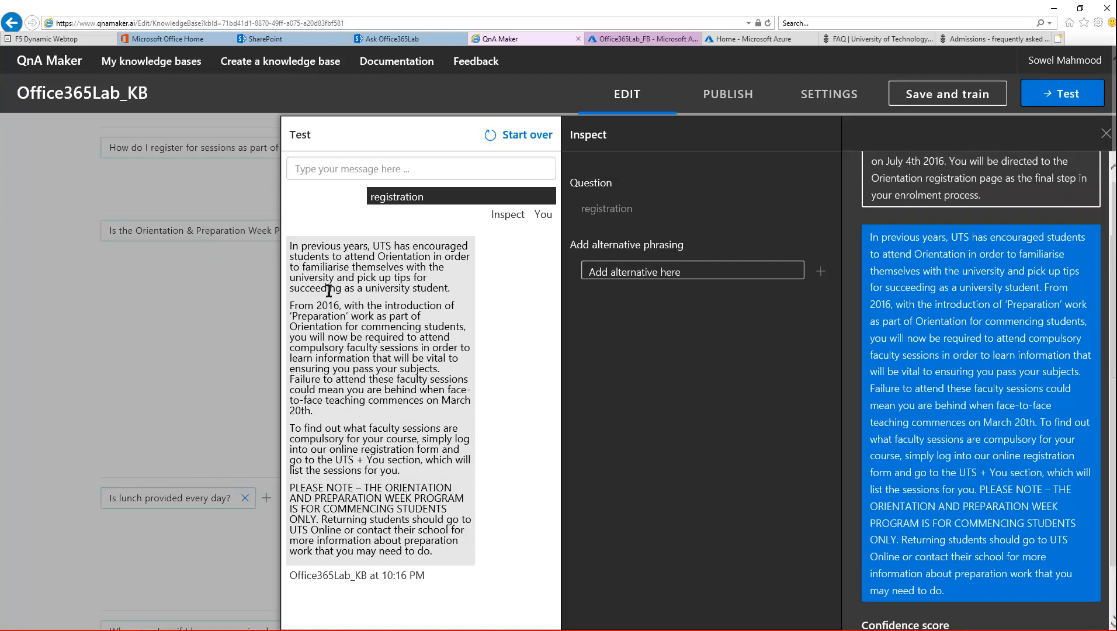
{"action": "scroll", "coordinate": [976, 413], "scroll_direction": "up", "scroll_amount": 2}
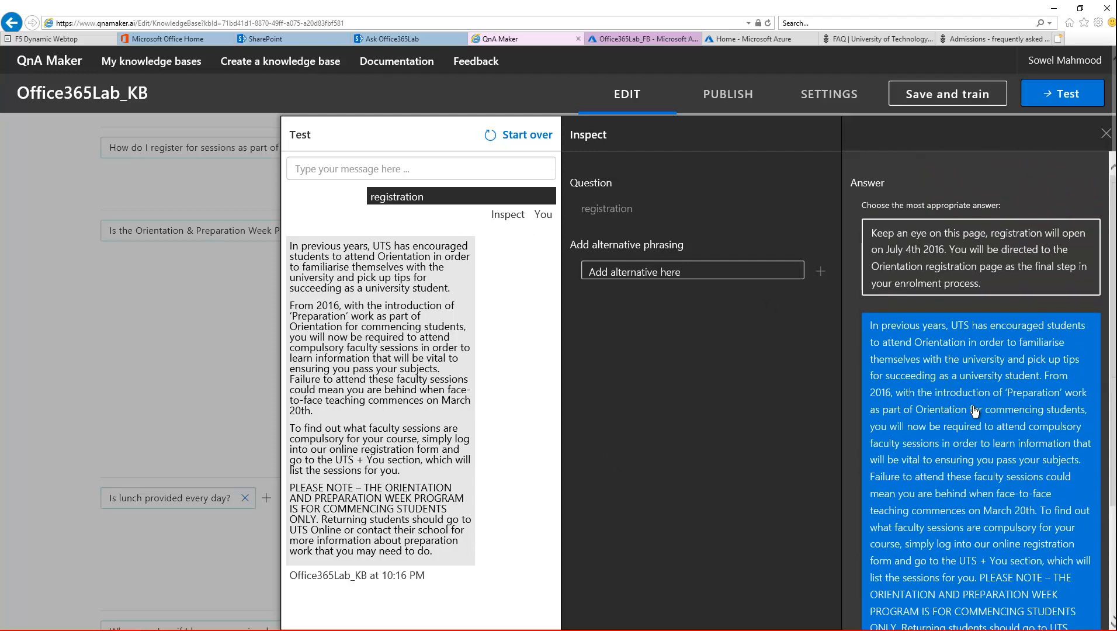
{"action": "left_click", "coordinate": [969, 281]}
{"action": "scroll", "coordinate": [1078, 549], "scroll_direction": "down", "scroll_amount": 3}
{"action": "scroll", "coordinate": [1098, 445], "scroll_direction": "up", "scroll_amount": 3}
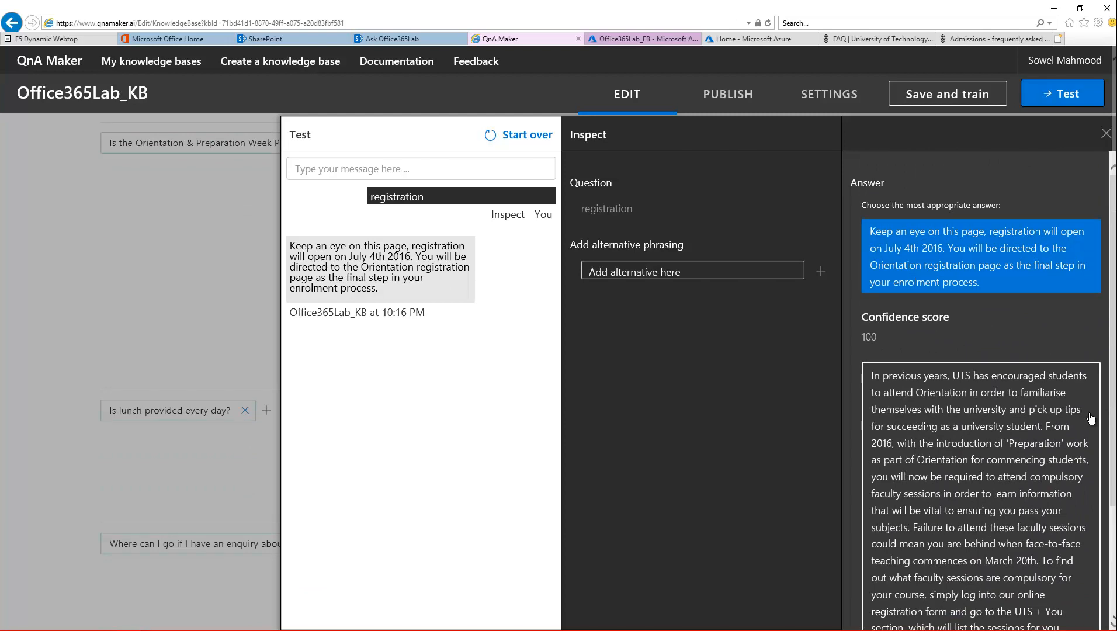
{"action": "left_click", "coordinate": [1106, 135]}
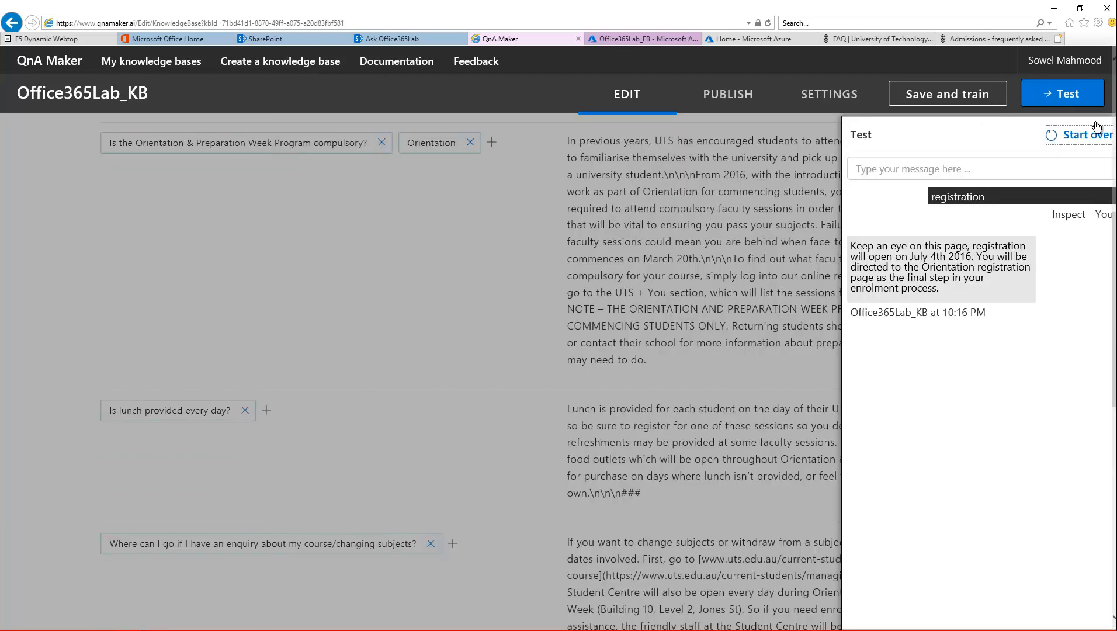
{"action": "left_click", "coordinate": [1079, 91]}
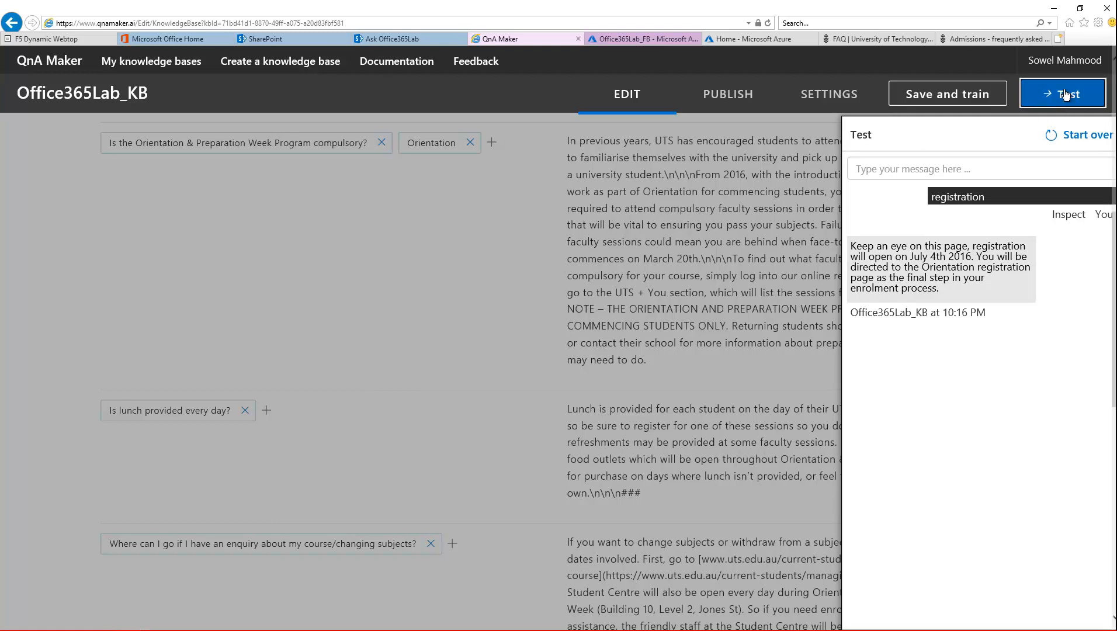
{"action": "scroll", "coordinate": [871, 252], "scroll_direction": "up", "scroll_amount": 3}
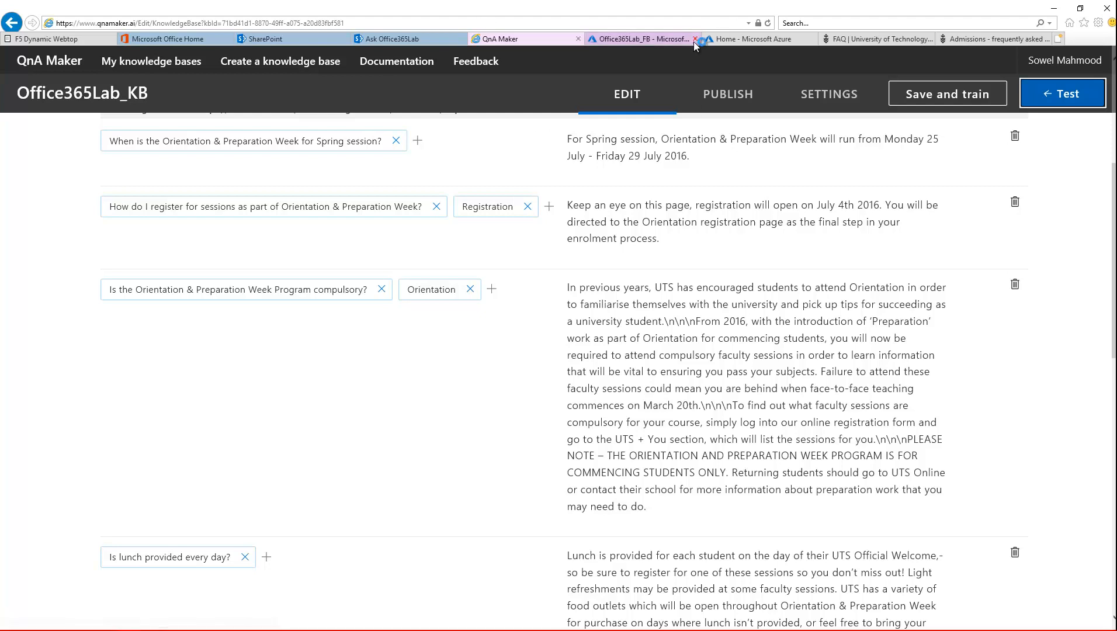
Switch to the Azure portal, search the new-resource marketplace for "BOT", and open the Functions Bot creation form
{"action": "left_click", "coordinate": [626, 38]}
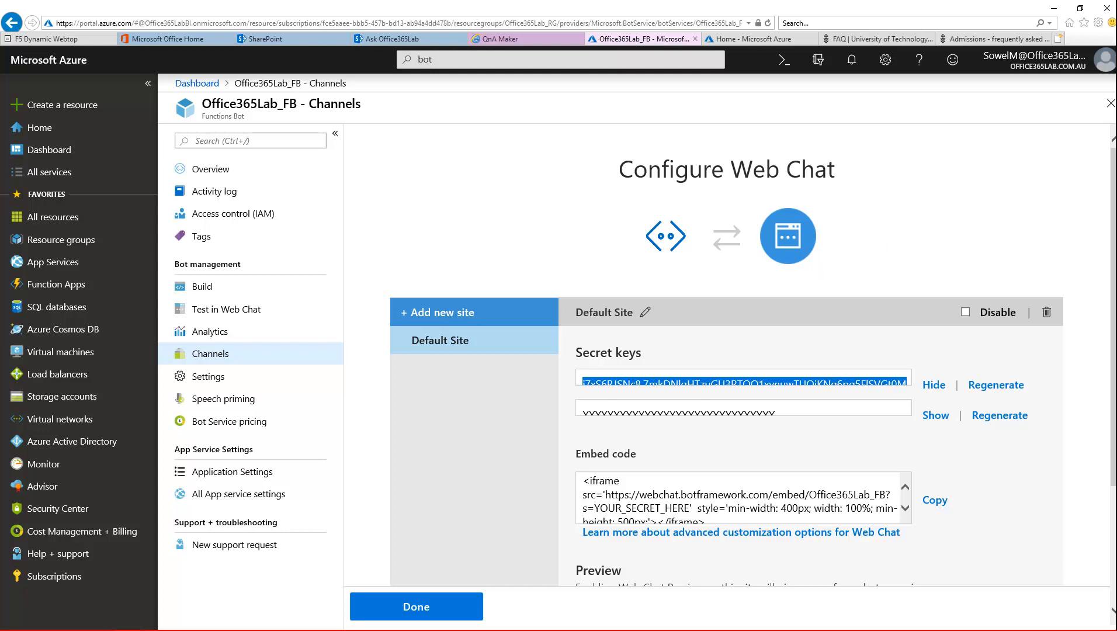
{"action": "key", "text": "alt+Tab"}
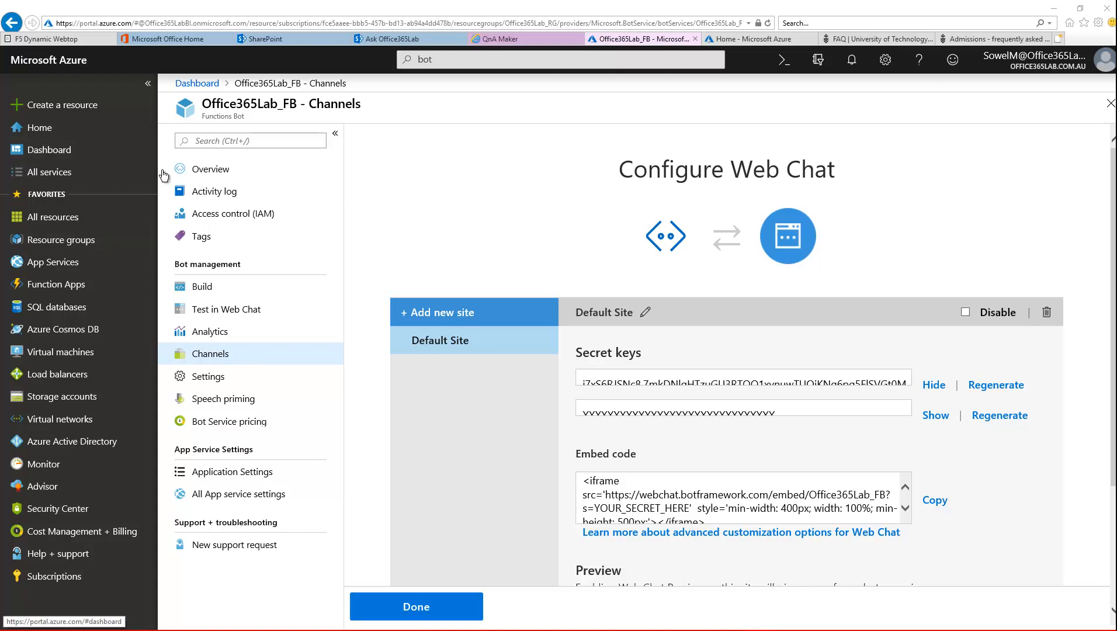
{"action": "left_click", "coordinate": [61, 105]}
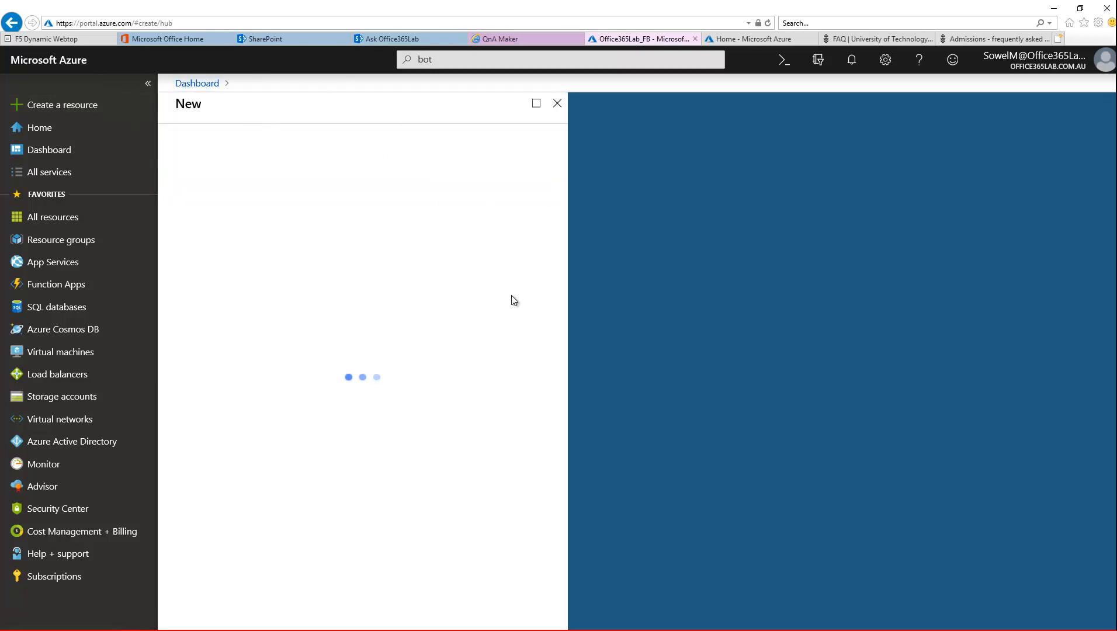
{"action": "left_click", "coordinate": [298, 149]}
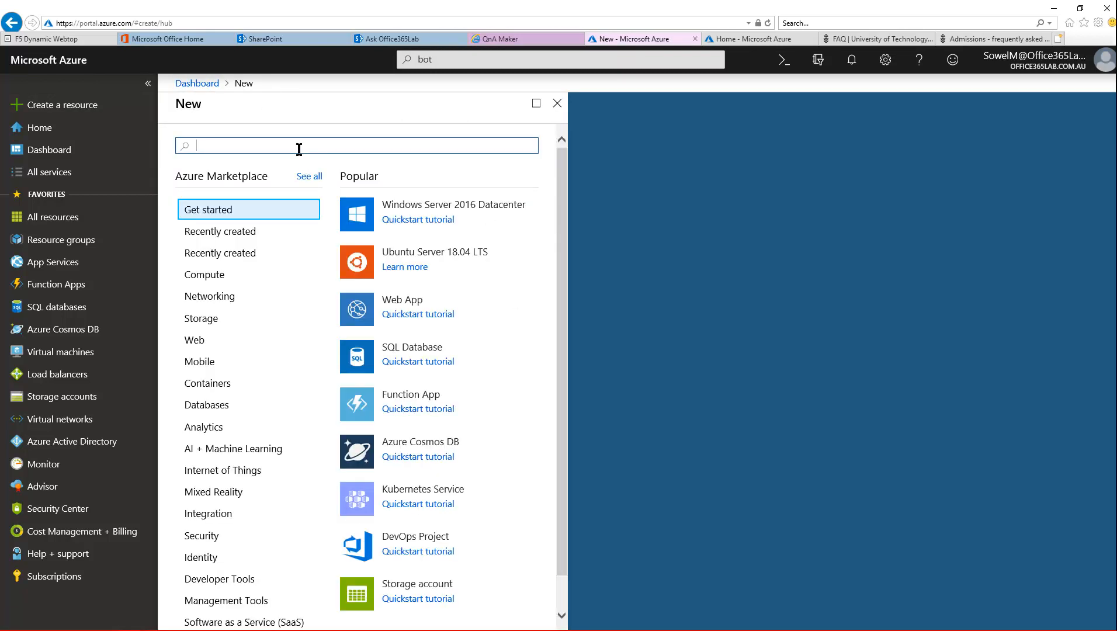
{"action": "type", "text": "Not"}
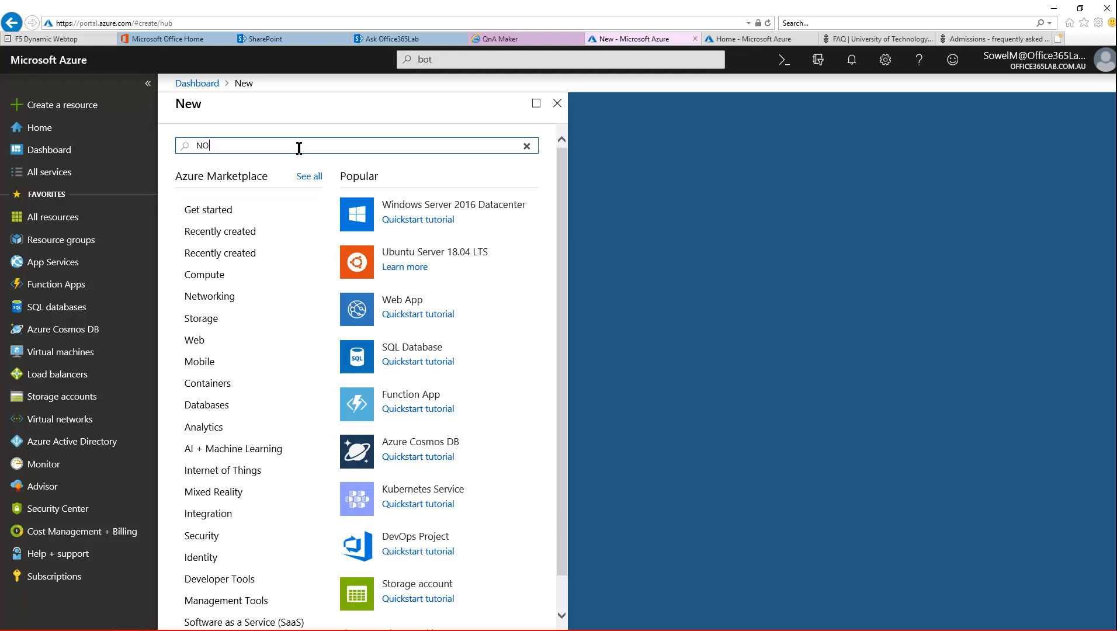
{"action": "key", "text": "BackSpace"}
{"action": "key", "text": "BackSpace"}
{"action": "key", "text": "BackSpace"}
{"action": "type", "text": "BOT"}
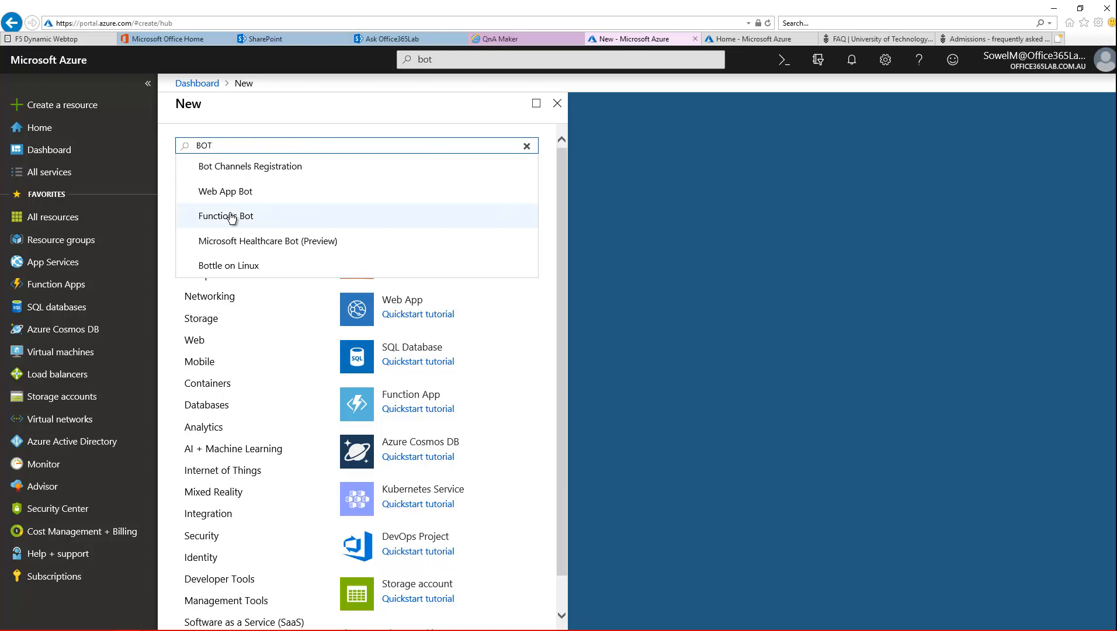
{"action": "left_click", "coordinate": [231, 217]}
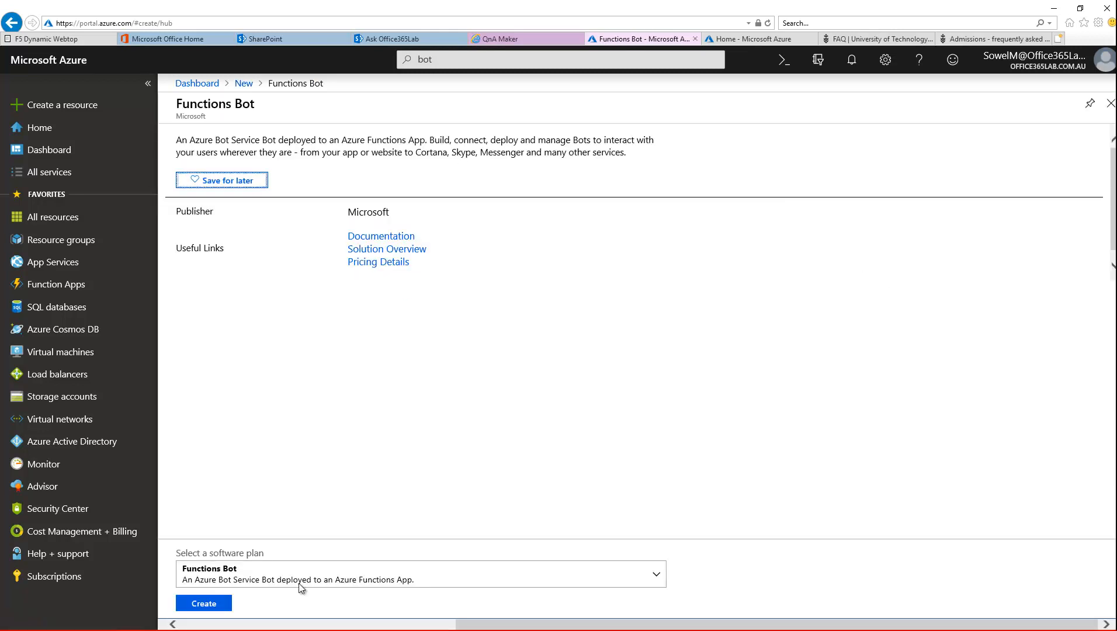
{"action": "left_click", "coordinate": [204, 603]}
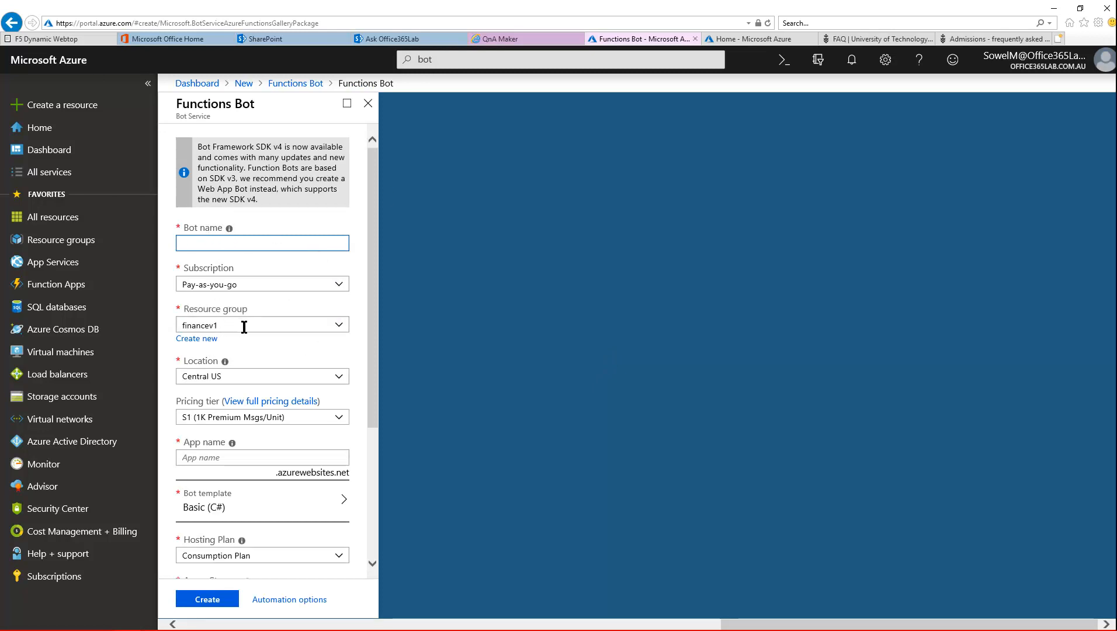
Look over the resource group choices and select the Node.js Question and Answer template for the new Functions Bot
{"action": "left_click", "coordinate": [337, 325]}
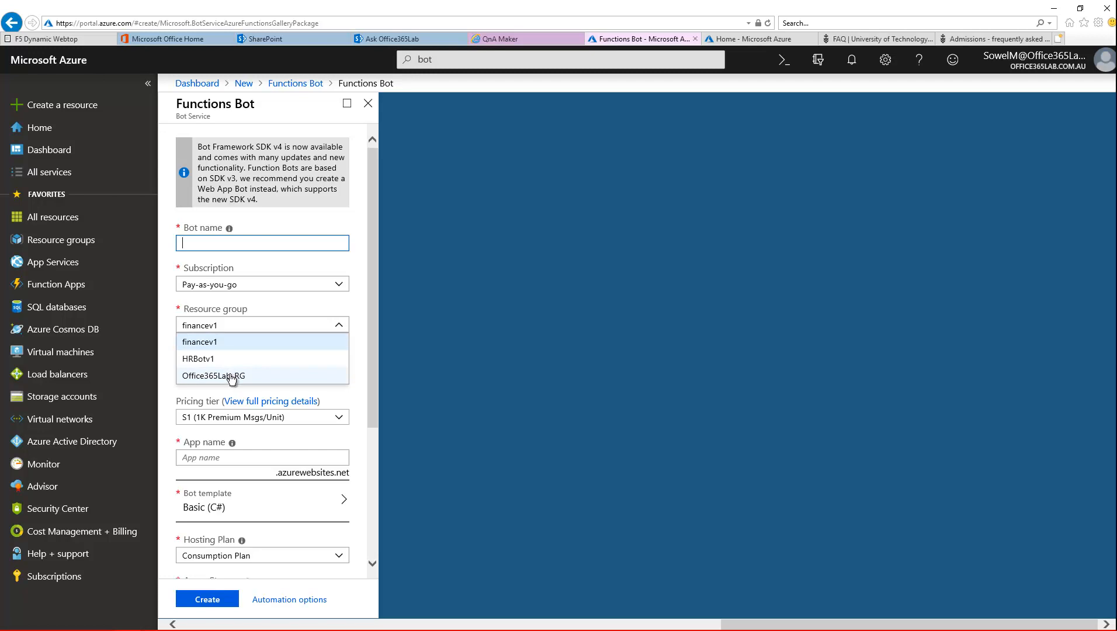
{"action": "left_click", "coordinate": [346, 504]}
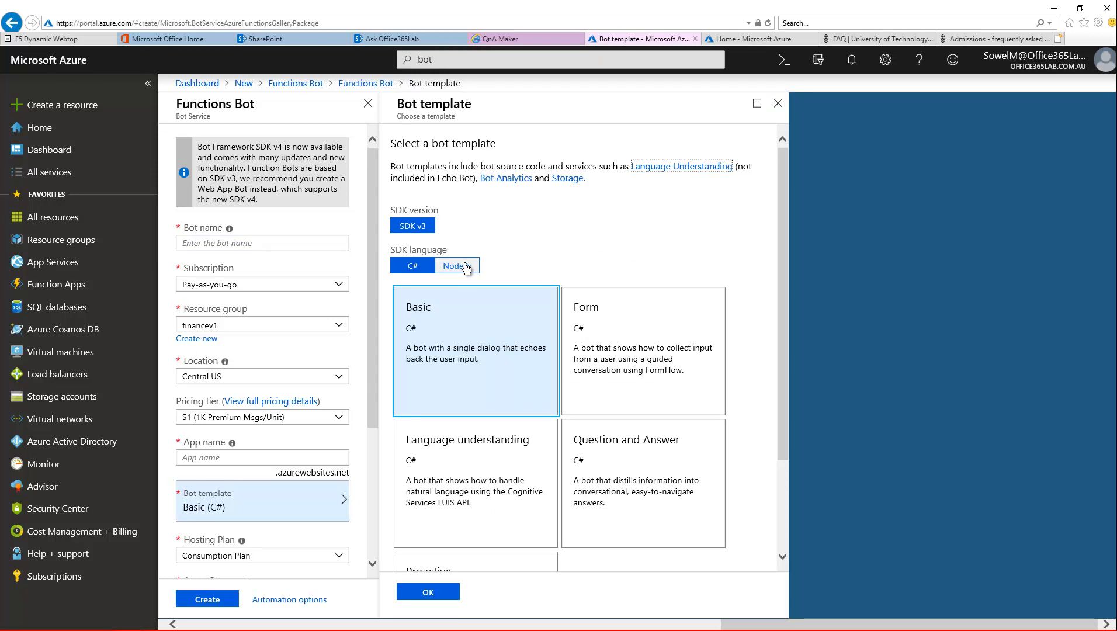
{"action": "left_click", "coordinate": [461, 266]}
{"action": "left_click", "coordinate": [666, 501]}
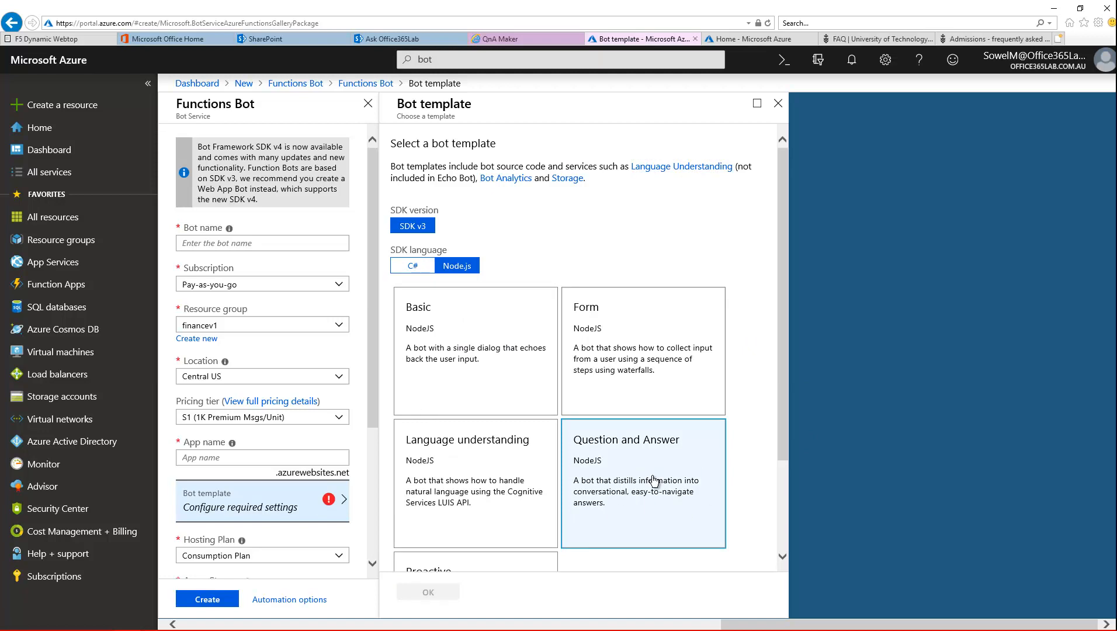
{"action": "left_click", "coordinate": [653, 480]}
{"action": "left_click_drag", "start_coordinate": [783, 417], "coordinate": [785, 558]}
{"action": "left_click_drag", "start_coordinate": [375, 413], "coordinate": [379, 543]}
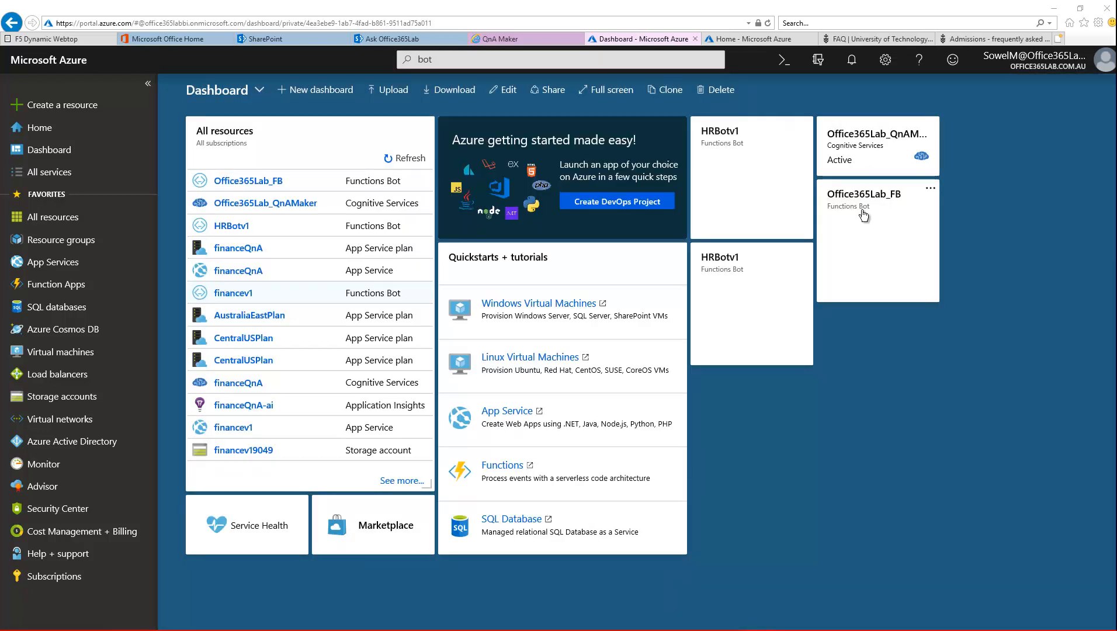
Open the application settings of the existing Office365Lab_FB Functions Bot
{"action": "left_click", "coordinate": [862, 211]}
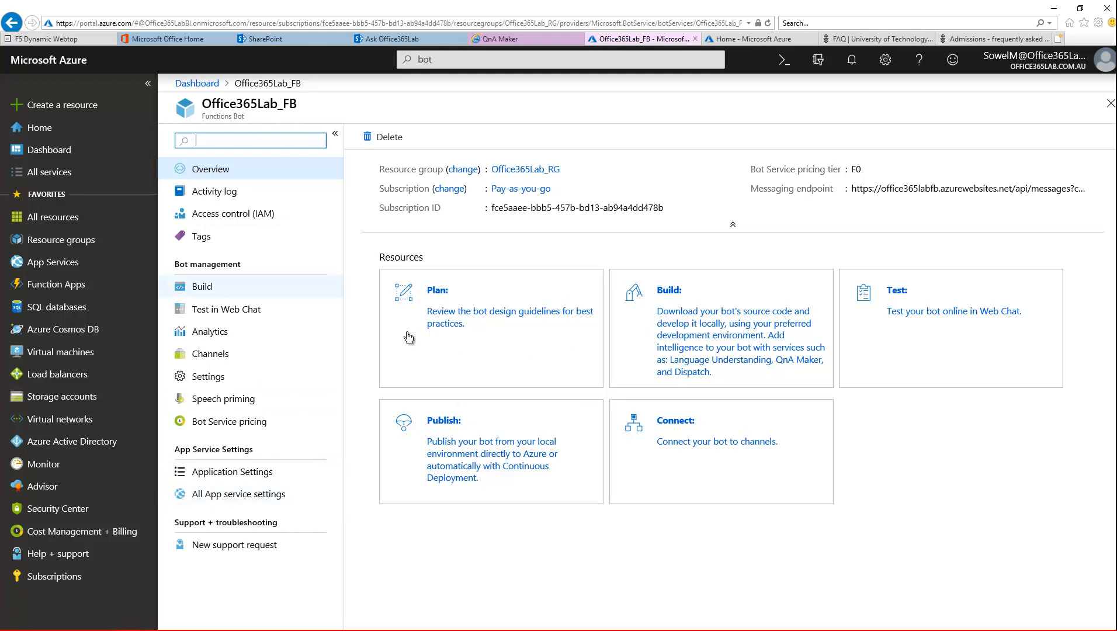
{"action": "left_click", "coordinate": [236, 474]}
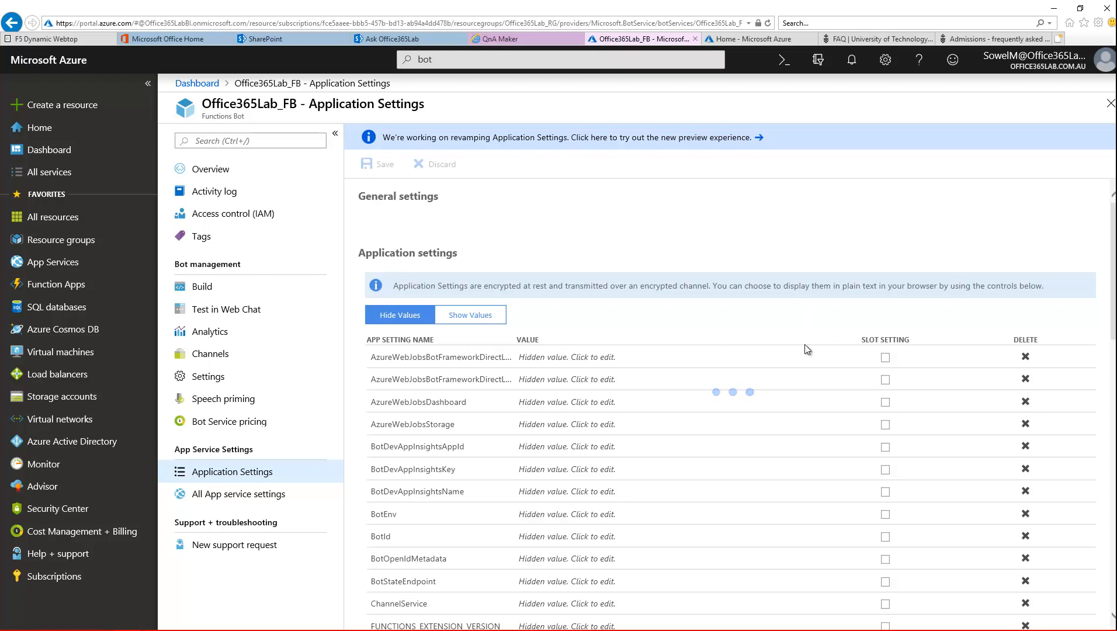
Switch to QnA Maker, display the sample HTTP request for Office365Lab_KB, and highlight the knowledge base ID in it
{"action": "left_click", "coordinate": [514, 39]}
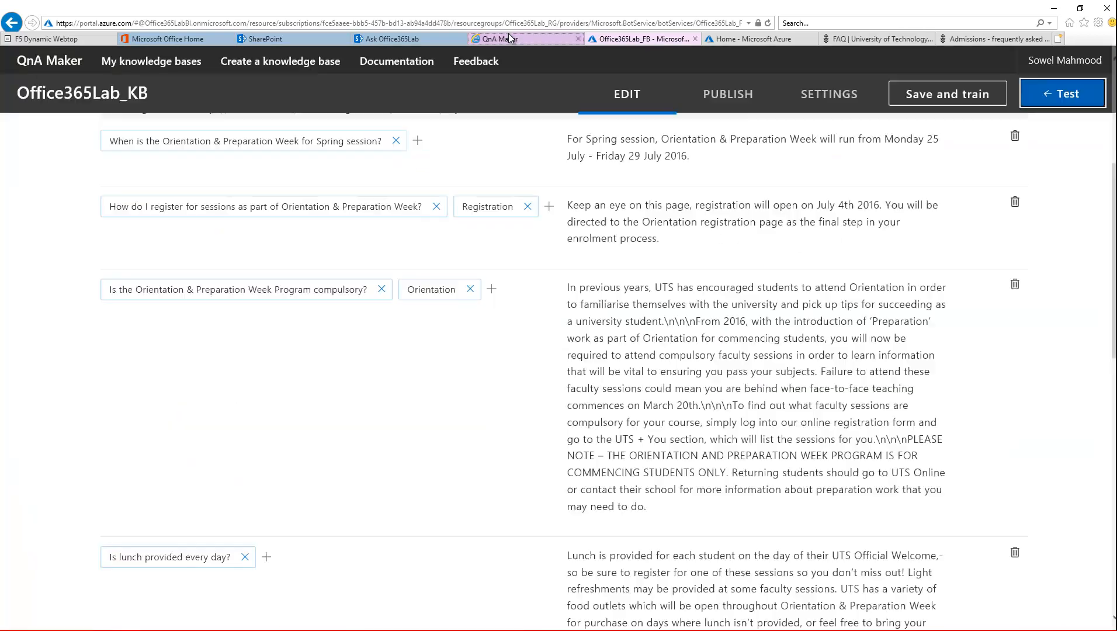
{"action": "scroll", "coordinate": [396, 384], "scroll_direction": "up", "scroll_amount": 5}
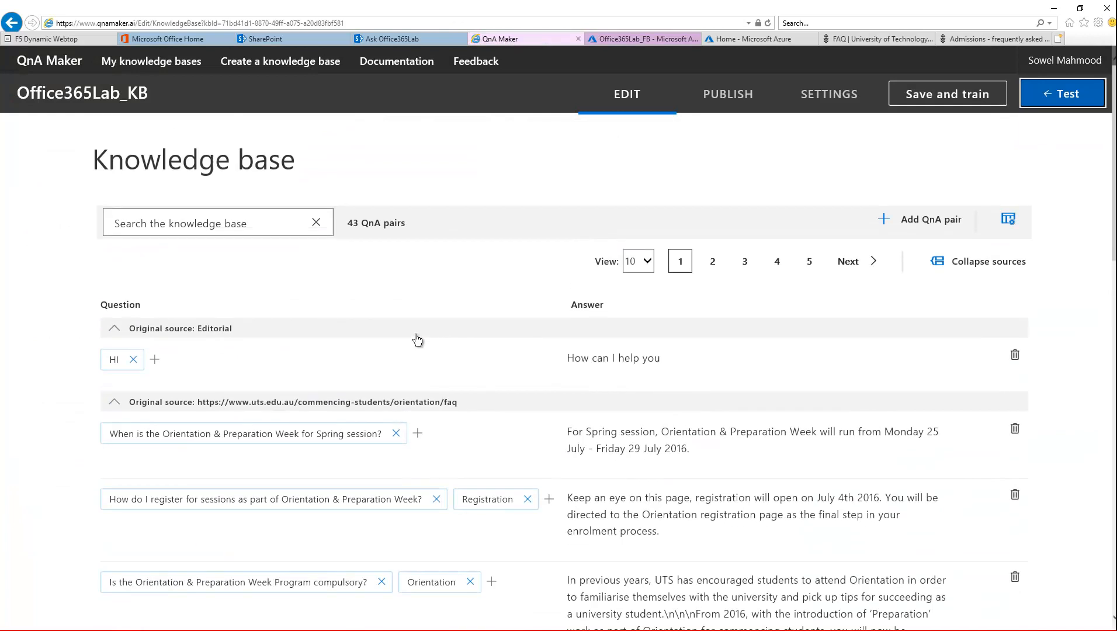
{"action": "left_click", "coordinate": [120, 63]}
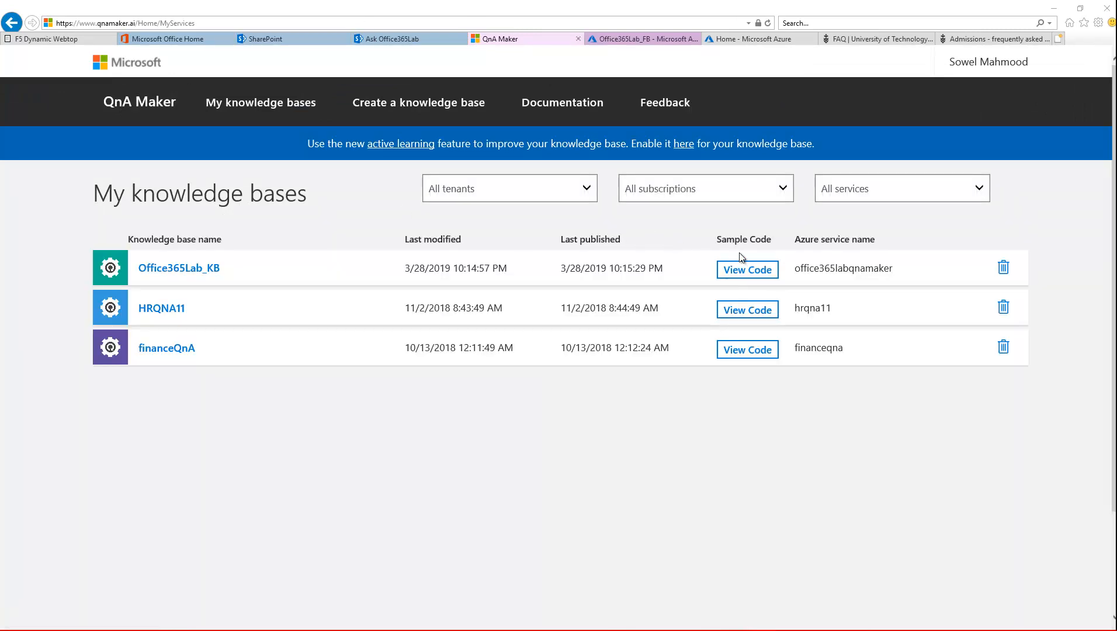
{"action": "left_click", "coordinate": [752, 270]}
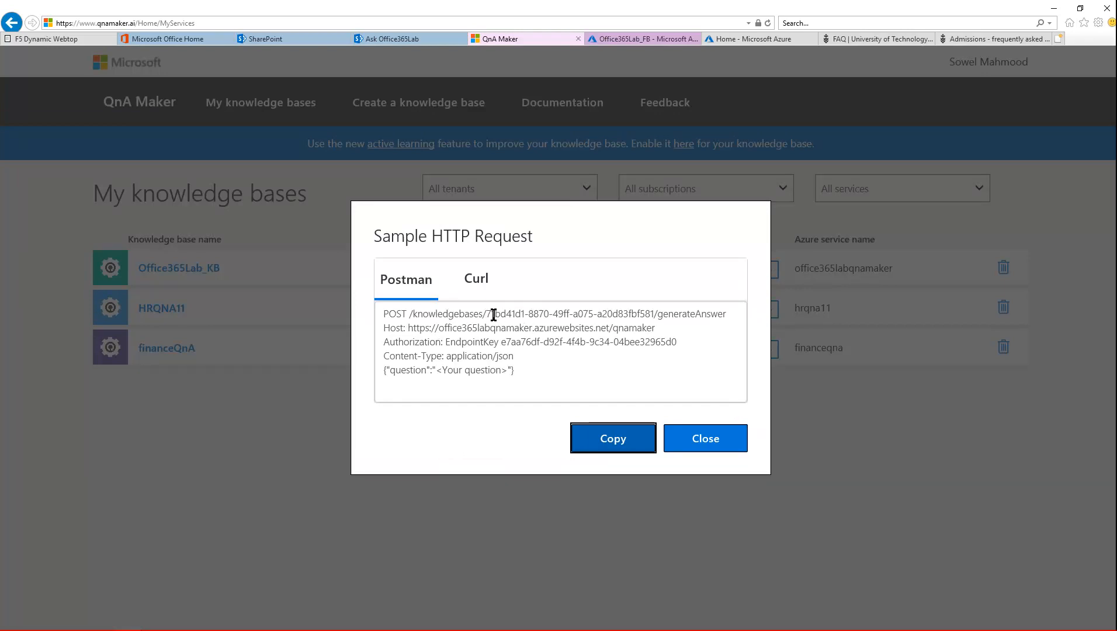
{"action": "left_click_drag", "start_coordinate": [493, 314], "coordinate": [634, 318]}
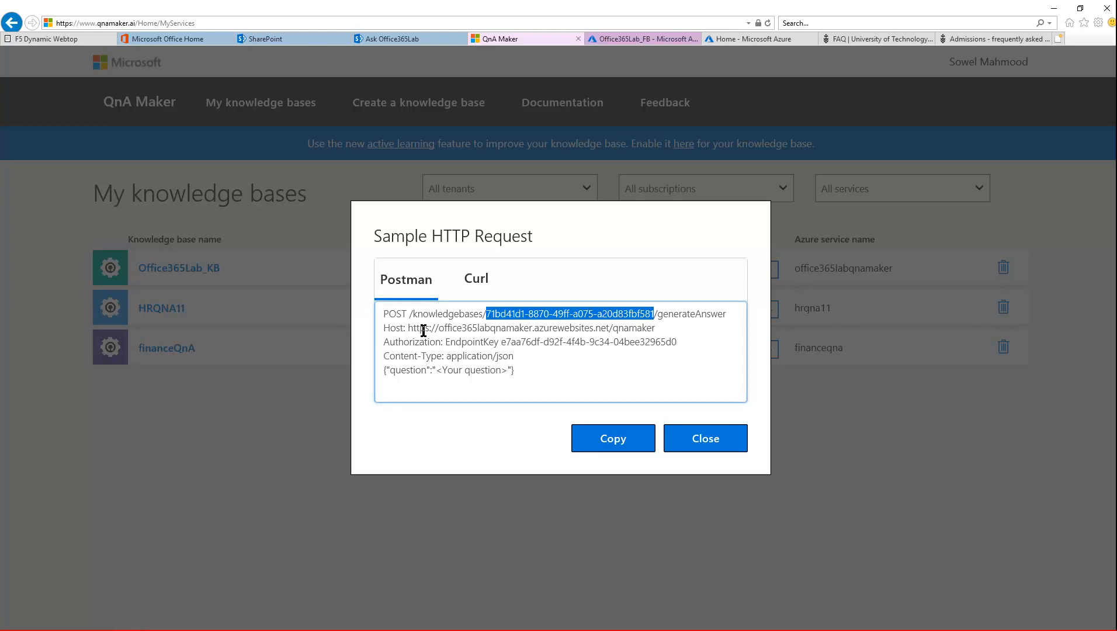
Highlight the host URL and the endpoint key in the sample HTTP request and return to the bot's application settings in the Azure portal
{"action": "left_click_drag", "start_coordinate": [408, 328], "coordinate": [608, 326]}
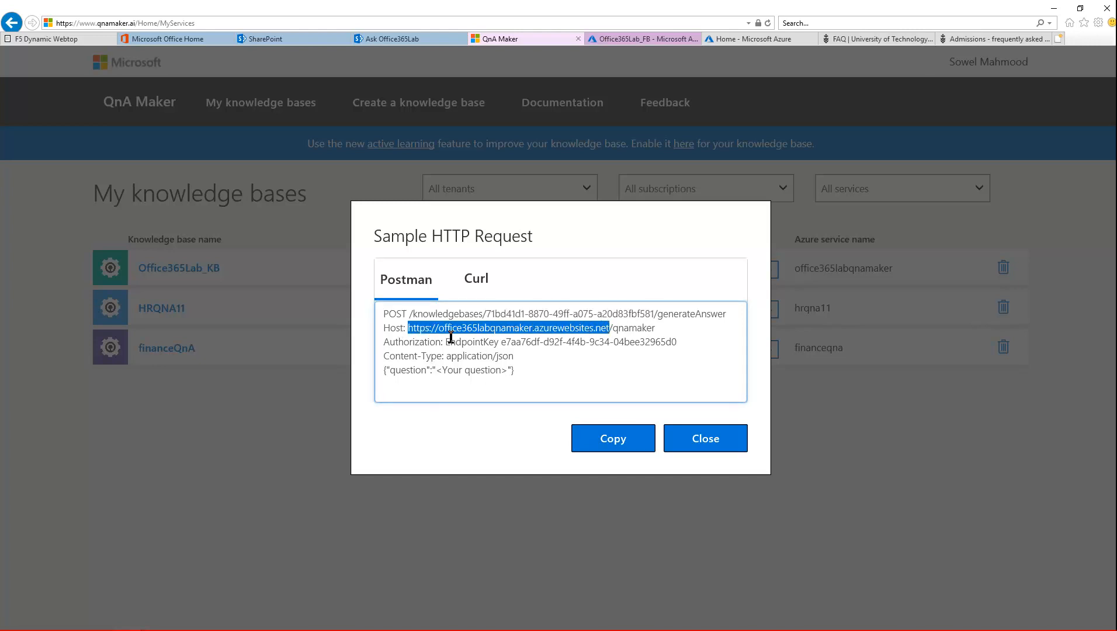
{"action": "left_click_drag", "start_coordinate": [502, 343], "coordinate": [678, 342]}
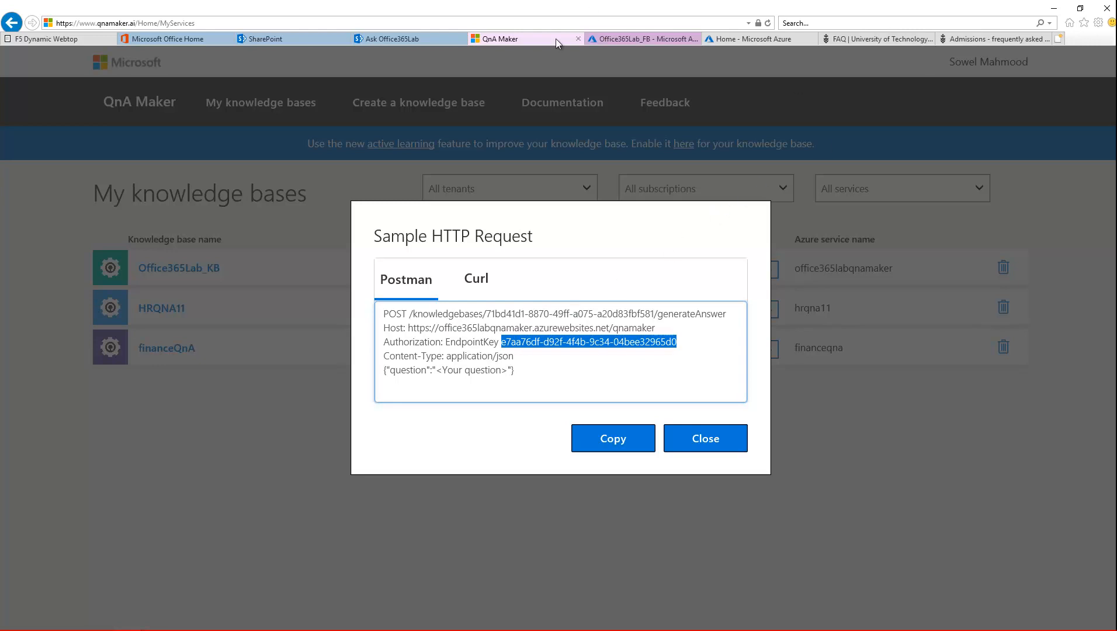
{"action": "left_click", "coordinate": [649, 37]}
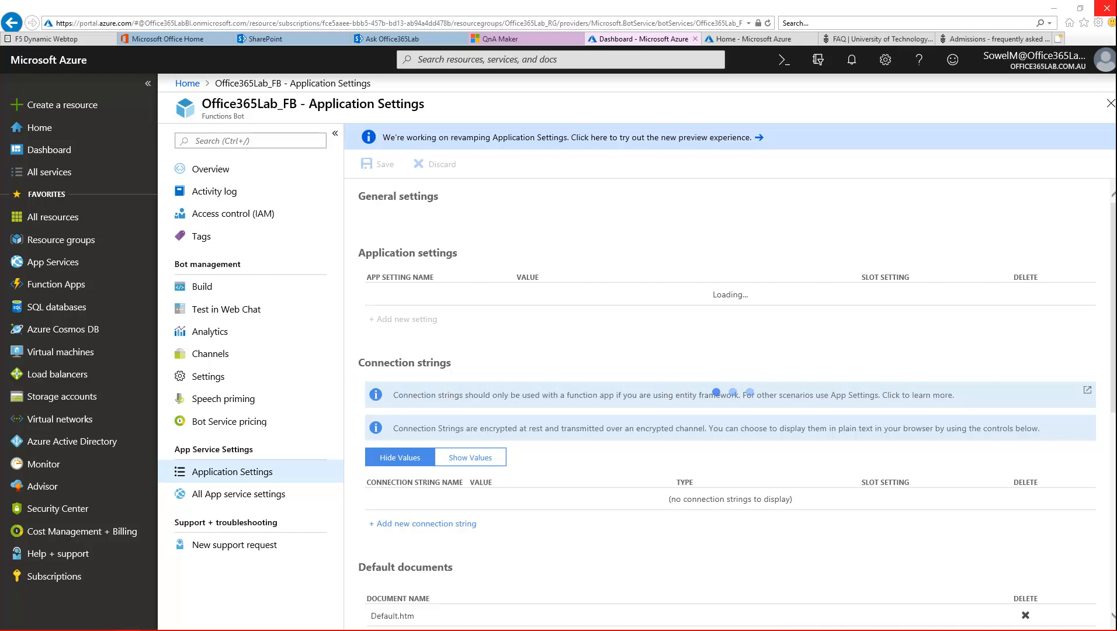
Switch to ScreenShot.docx in Word Online and examine how the bot's QnA application settings map to the numbered values of the sample HTTP request
{"action": "left_click_drag", "start_coordinate": [1116, 16], "coordinate": [354, 99]}
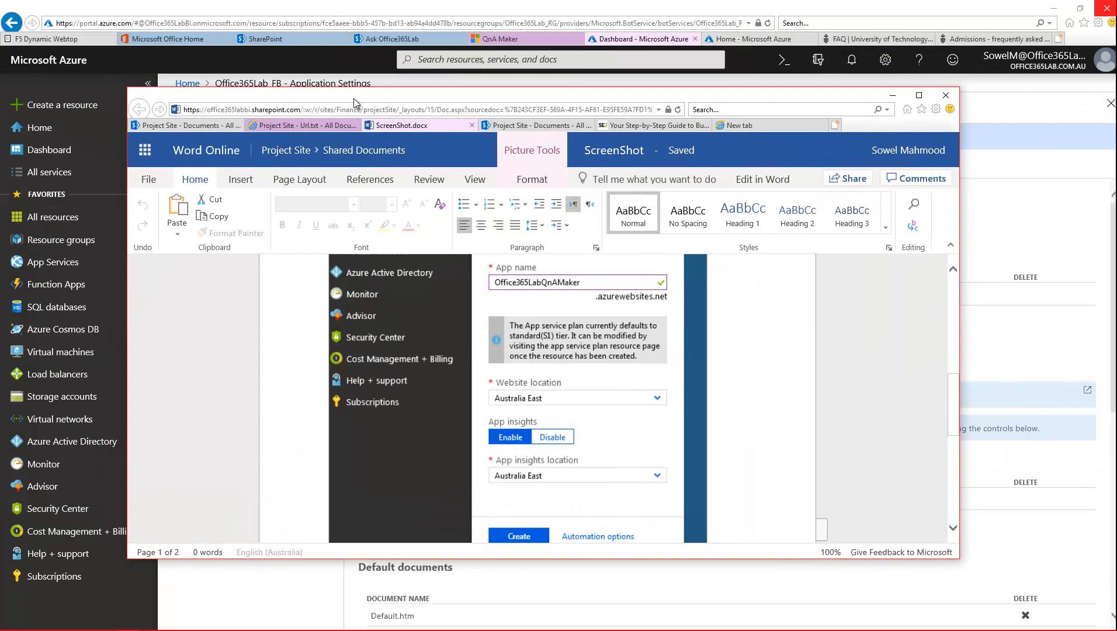
{"action": "double_click", "coordinate": [354, 98]}
{"action": "scroll", "coordinate": [789, 381], "scroll_direction": "down", "scroll_amount": 3}
{"action": "scroll", "coordinate": [792, 386], "scroll_direction": "down", "scroll_amount": 2}
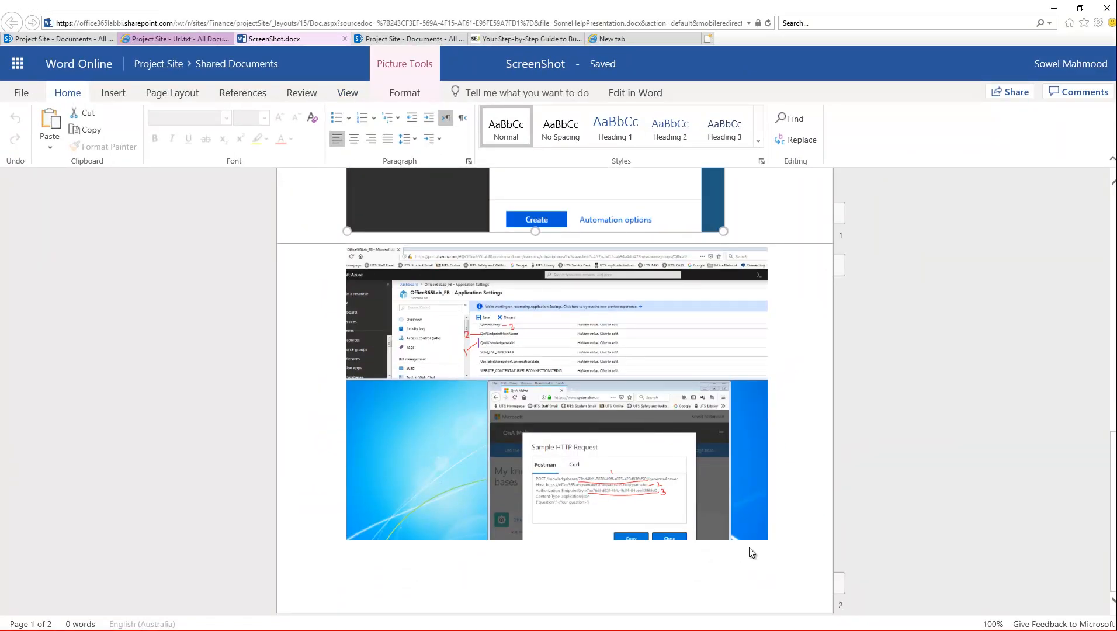
{"action": "key", "text": "ctrl+plus"}
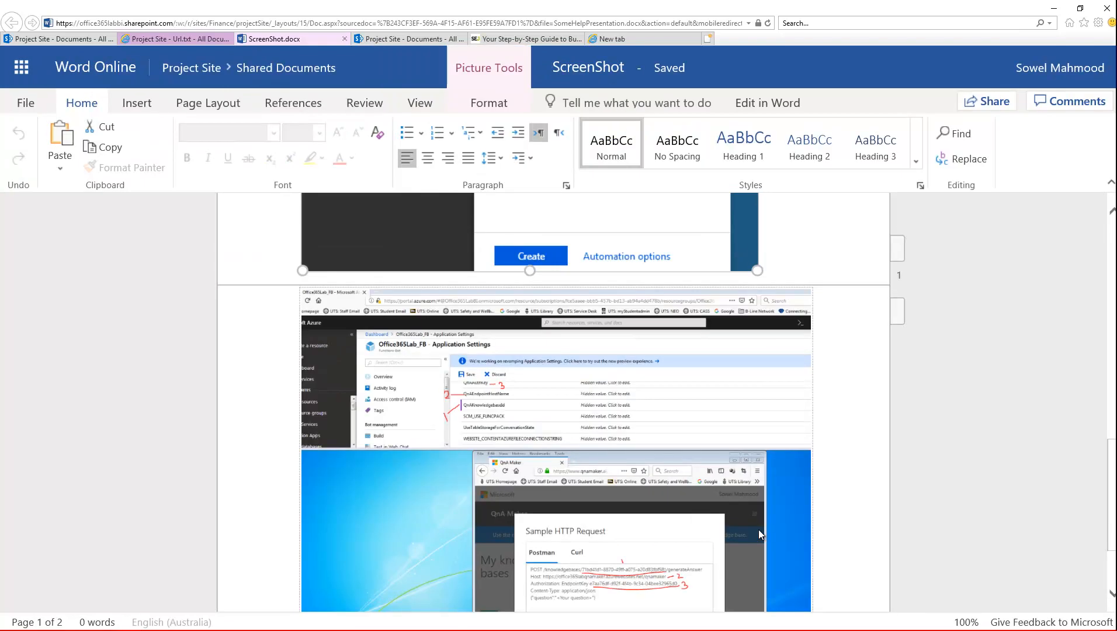
{"action": "scroll", "coordinate": [774, 413], "scroll_direction": "down", "scroll_amount": 2}
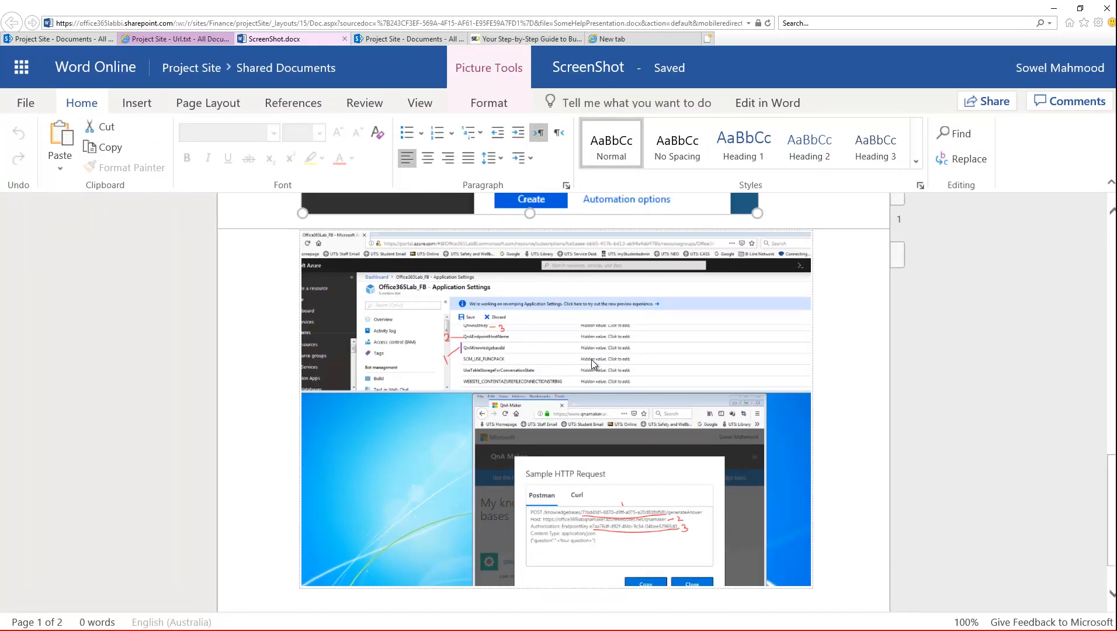
{"action": "scroll", "coordinate": [753, 375], "scroll_direction": "down", "scroll_amount": 1}
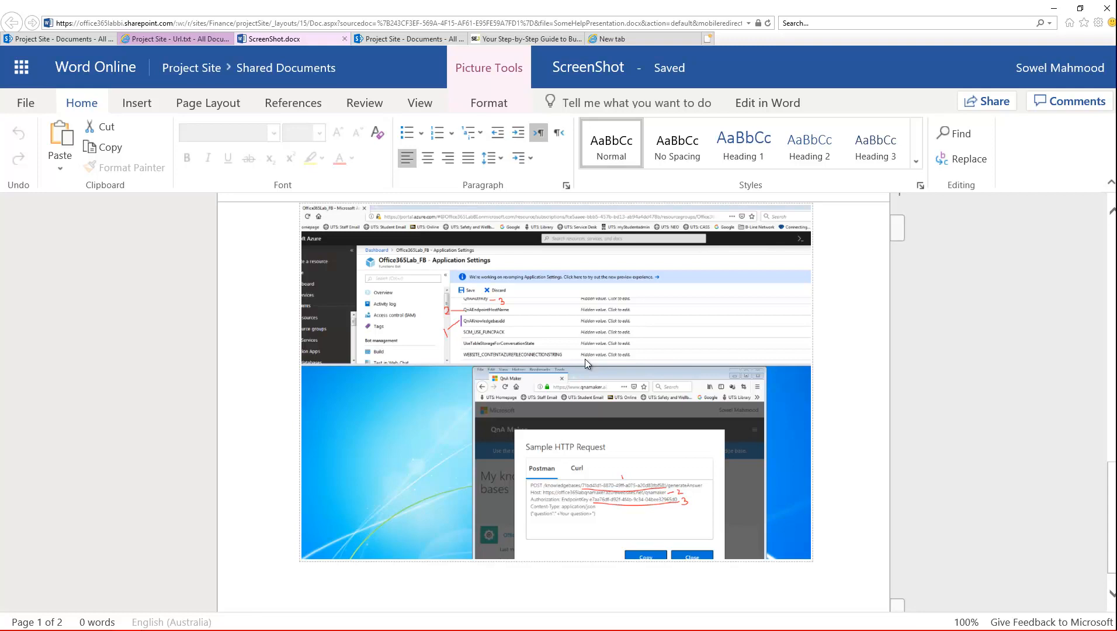
{"action": "key", "text": "ctrl+plus"}
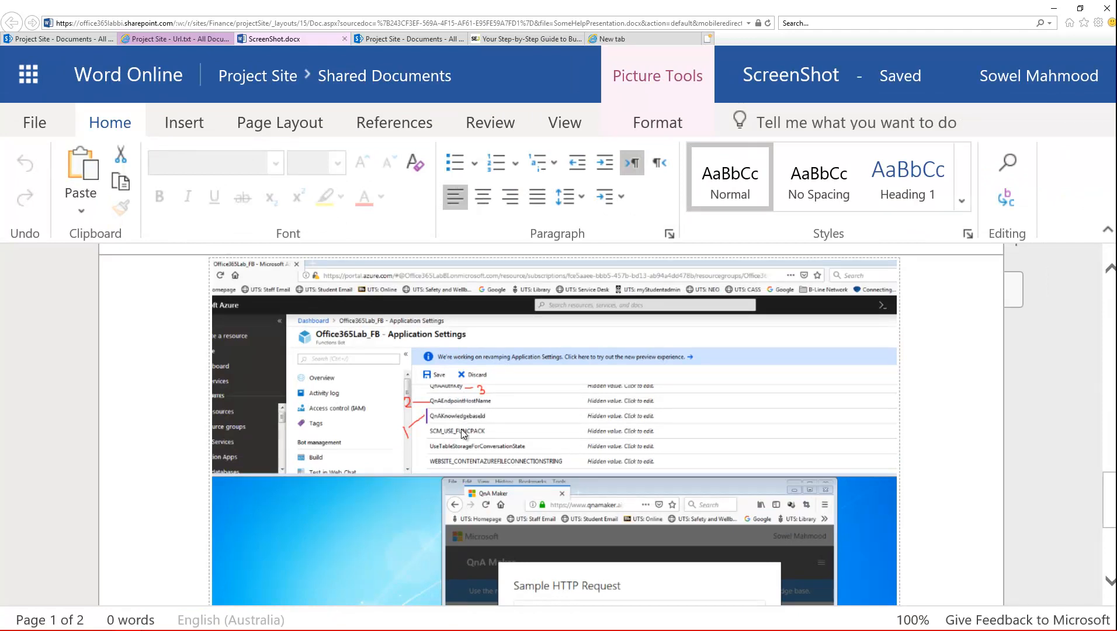
{"action": "scroll", "coordinate": [878, 436], "scroll_direction": "down", "scroll_amount": 2}
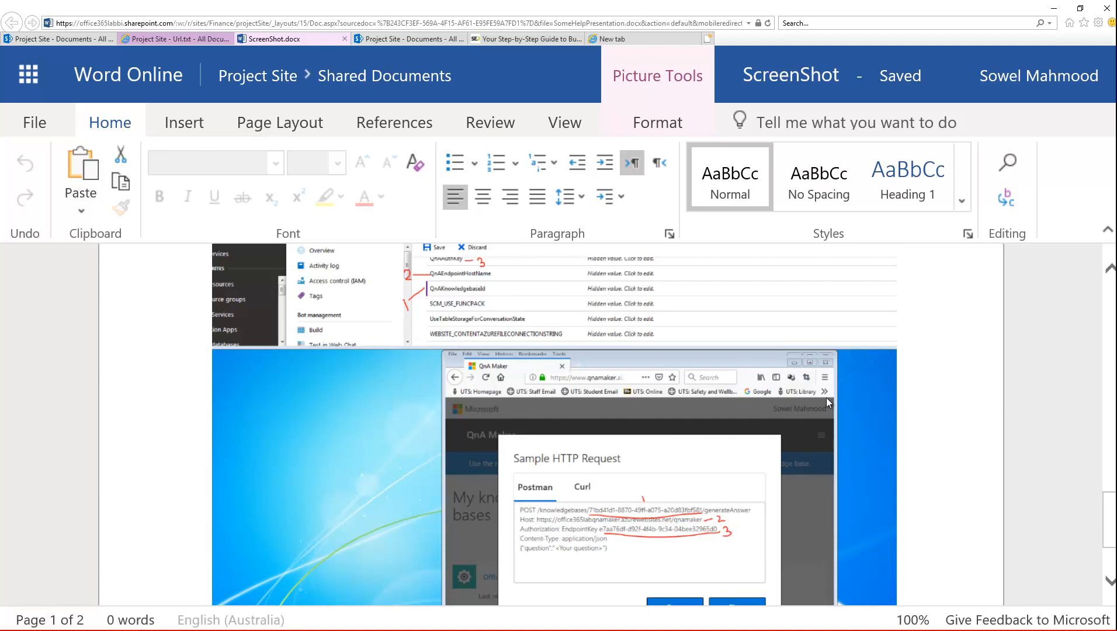
{"action": "left_click", "coordinate": [1054, 9]}
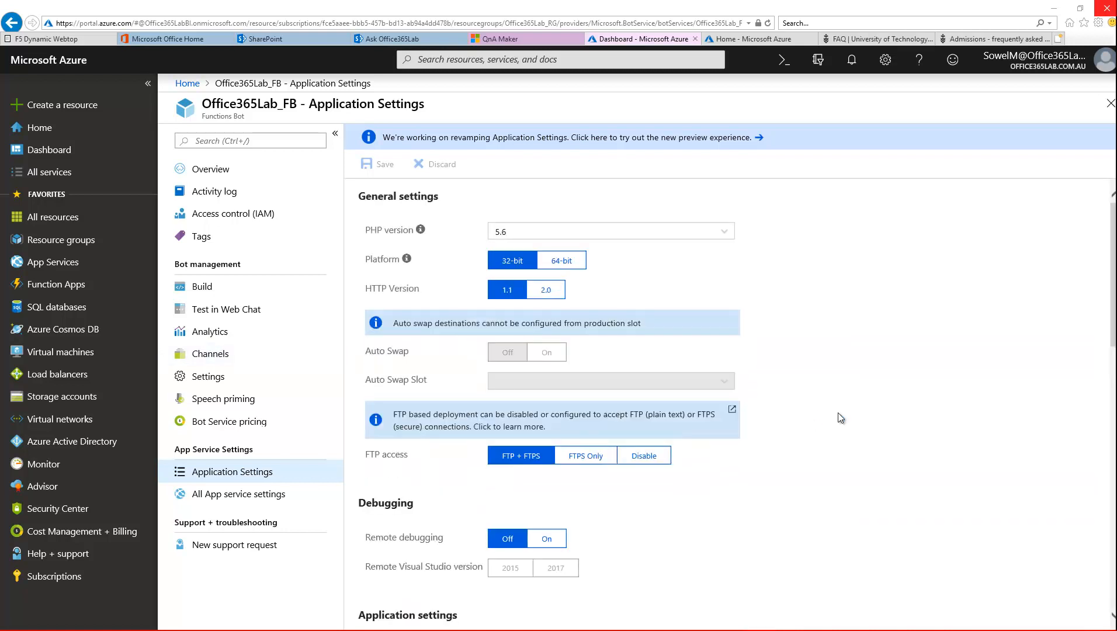
Look through the Office365Lab_FB application settings page for the QnA setting entries
{"action": "scroll", "coordinate": [850, 417], "scroll_direction": "down", "scroll_amount": 4}
{"action": "scroll", "coordinate": [850, 418], "scroll_direction": "down", "scroll_amount": 10}
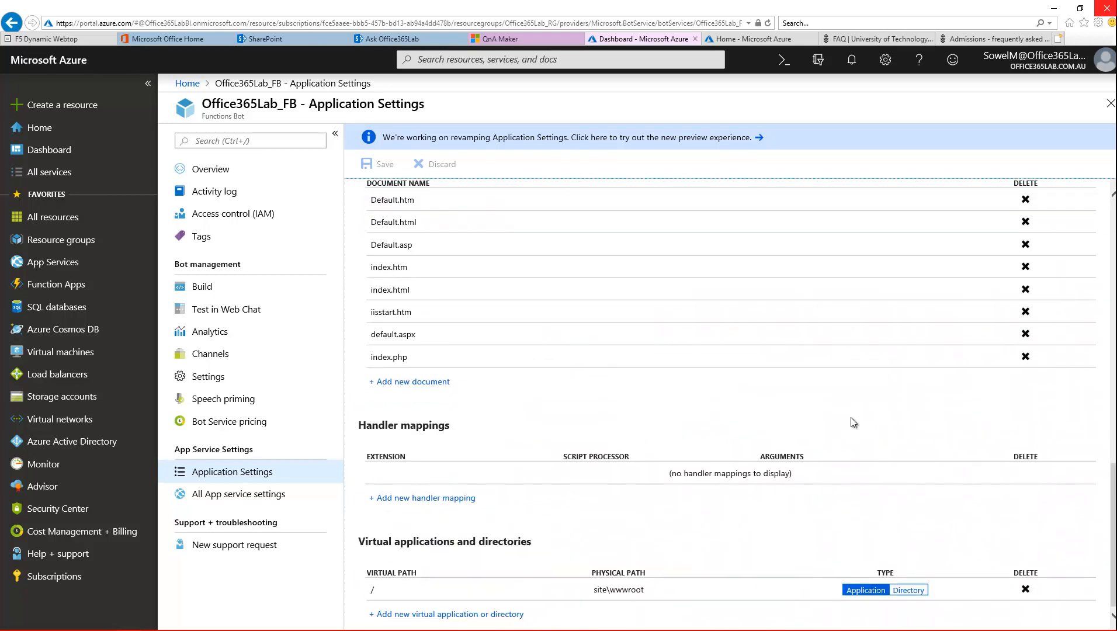
{"action": "scroll", "coordinate": [851, 418], "scroll_direction": "up", "scroll_amount": 8}
{"action": "scroll", "coordinate": [851, 417], "scroll_direction": "up", "scroll_amount": 3}
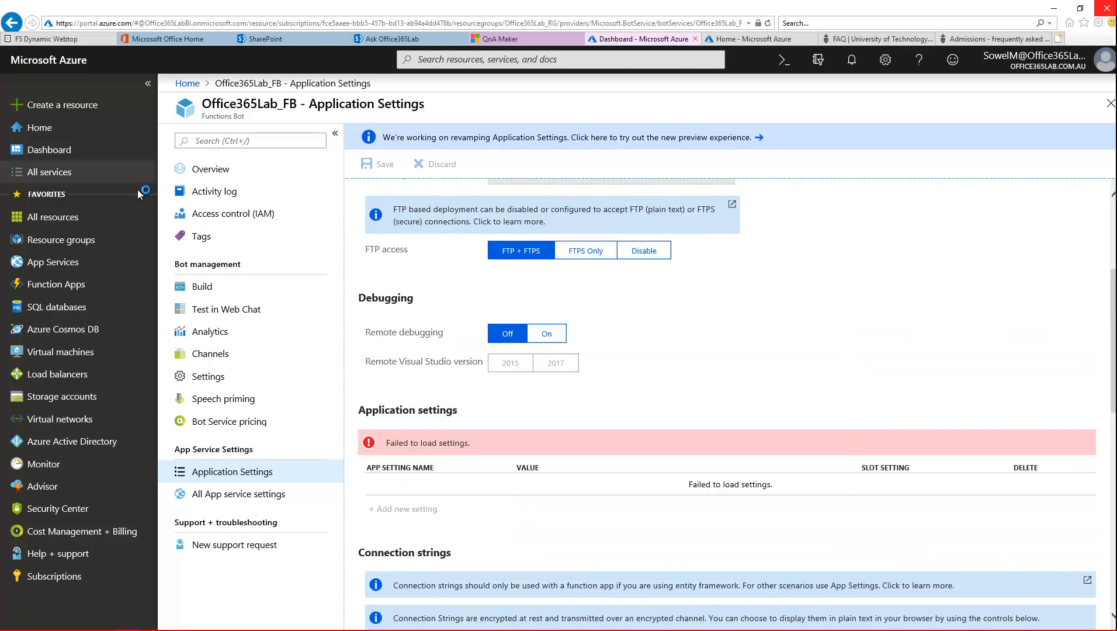
Open the Web Chat channel configuration of Office365Lab_FB, reveal the first secret key of Default Site, and copy it
{"action": "left_click", "coordinate": [211, 354]}
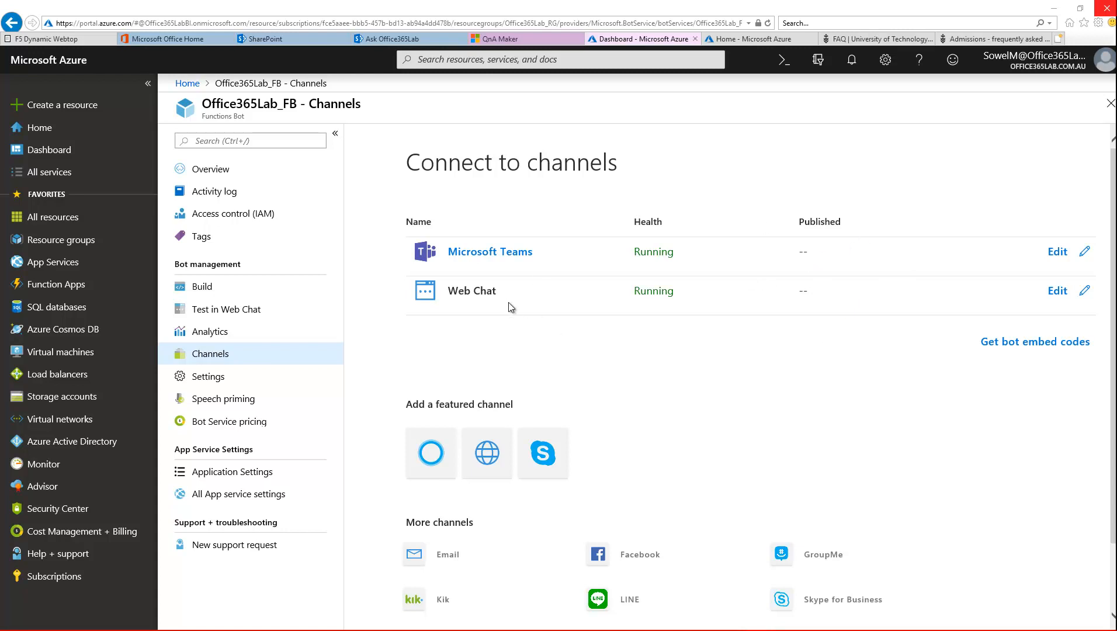
{"action": "left_click", "coordinate": [1059, 291]}
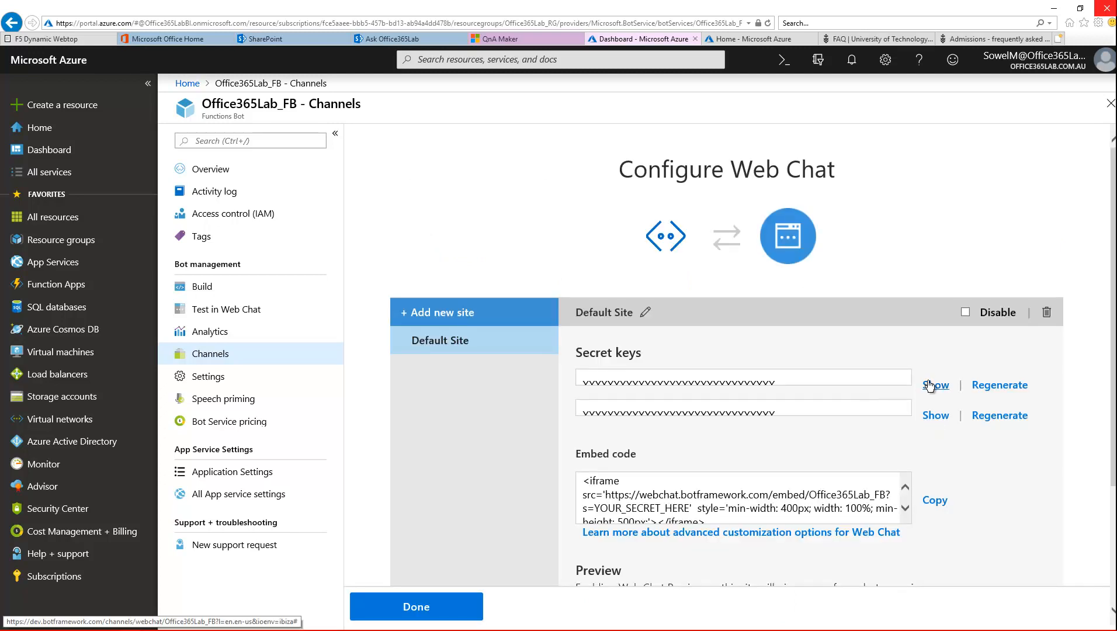
{"action": "left_click", "coordinate": [934, 386]}
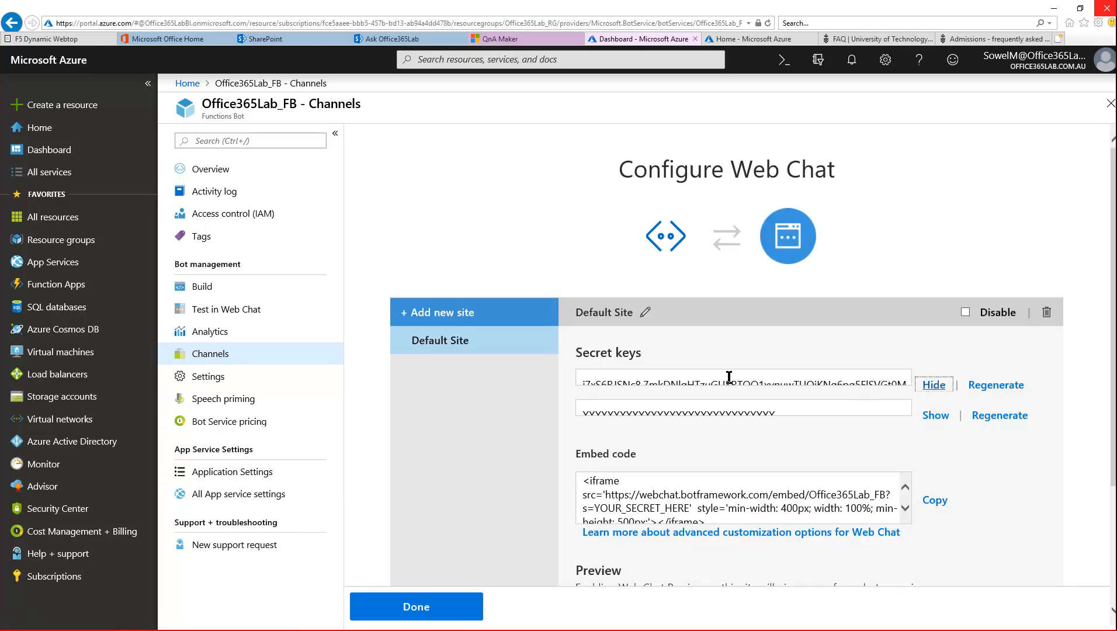
{"action": "left_click", "coordinate": [762, 380]}
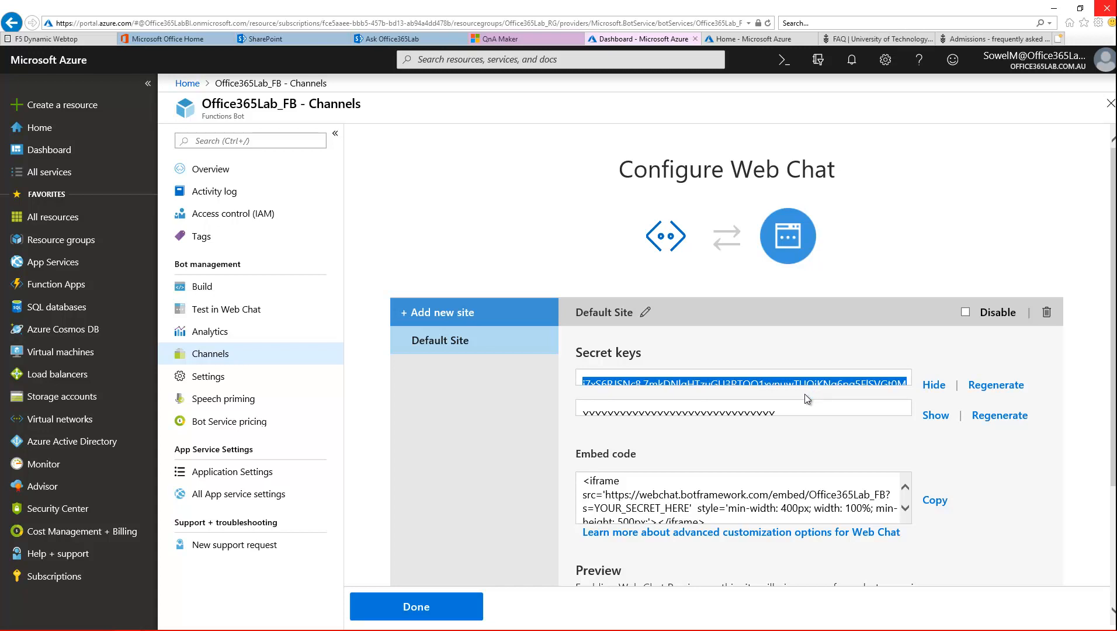
Switch to the MyWorkPlace SharePoint site and add a new page titled "Test B"
{"action": "left_click", "coordinate": [287, 37]}
{"action": "left_click", "coordinate": [412, 41]}
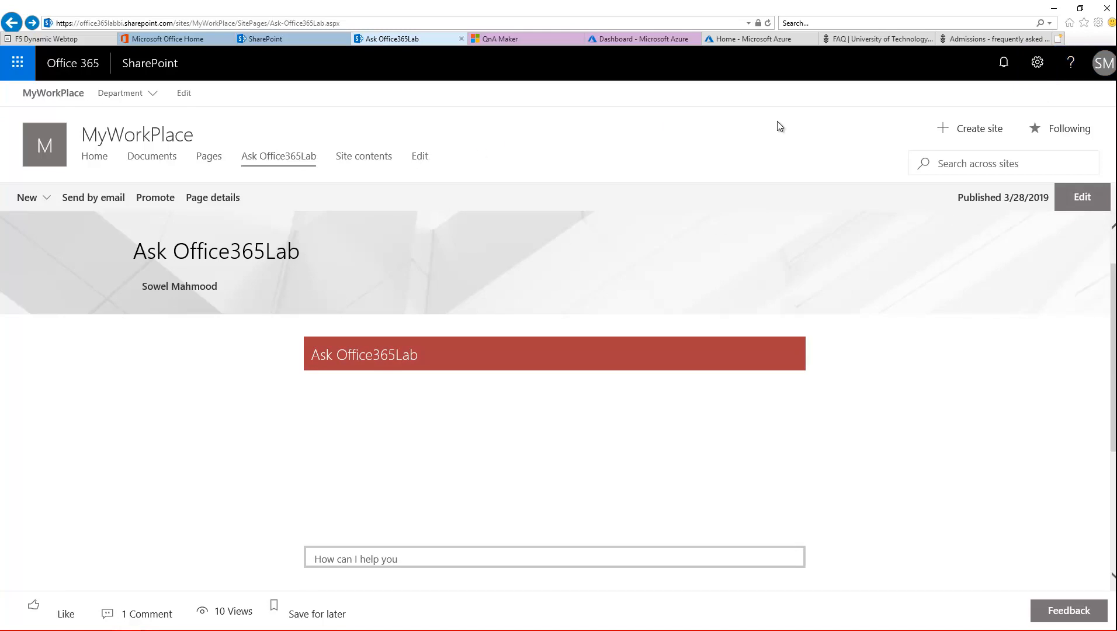
{"action": "left_click", "coordinate": [1038, 63]}
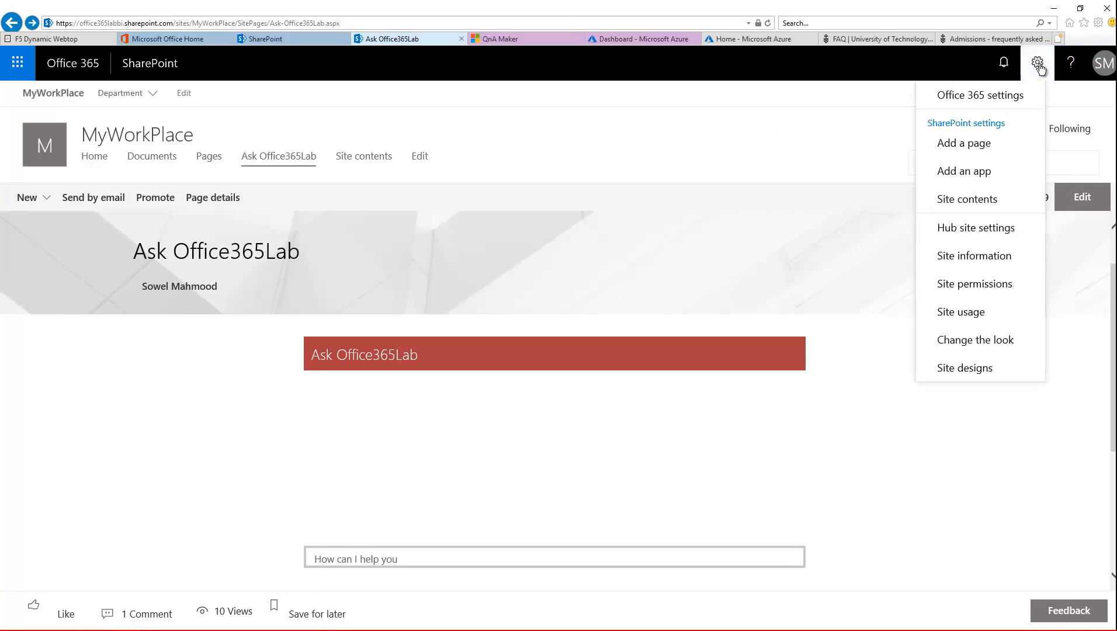
{"action": "left_click", "coordinate": [974, 145]}
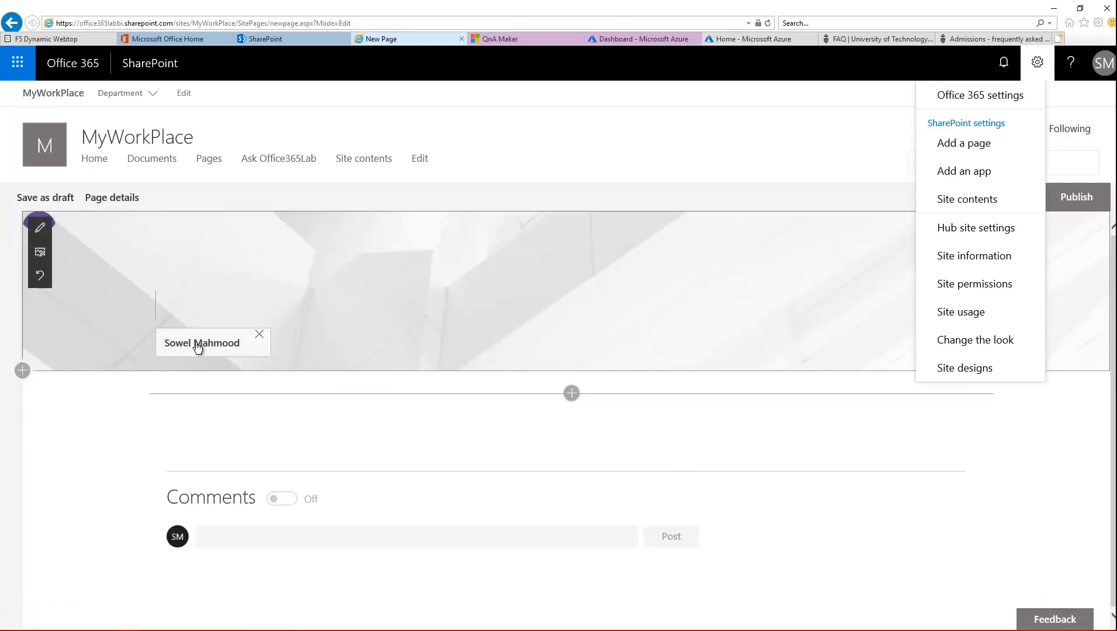
{"action": "mouse_move", "coordinate": [210, 347]}
{"action": "type", "text": "Tes"}
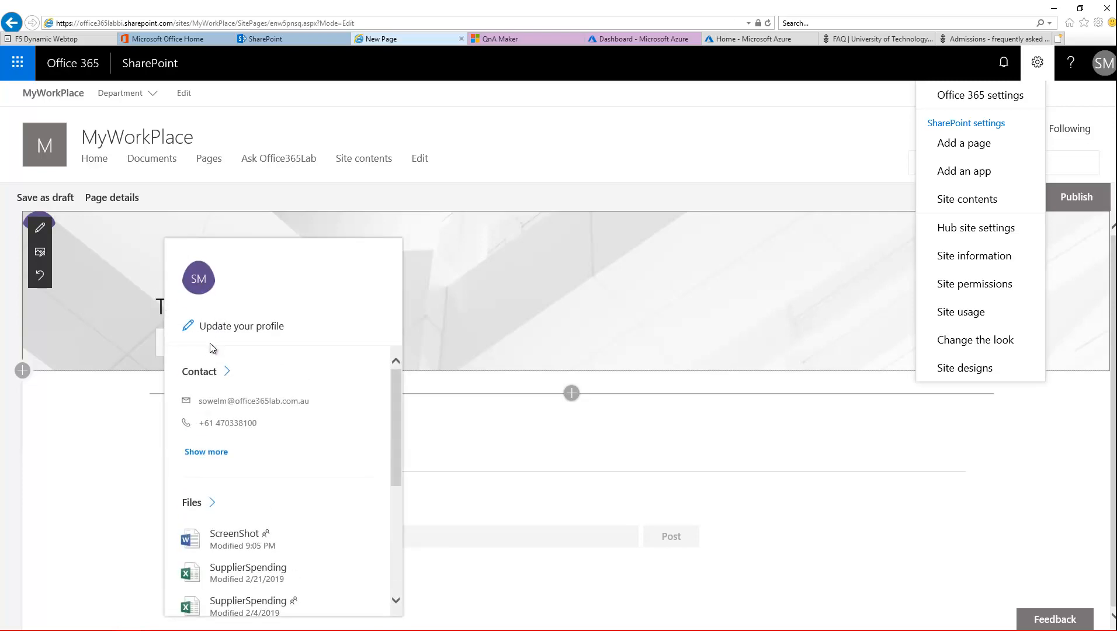
{"action": "left_click", "coordinate": [492, 277]}
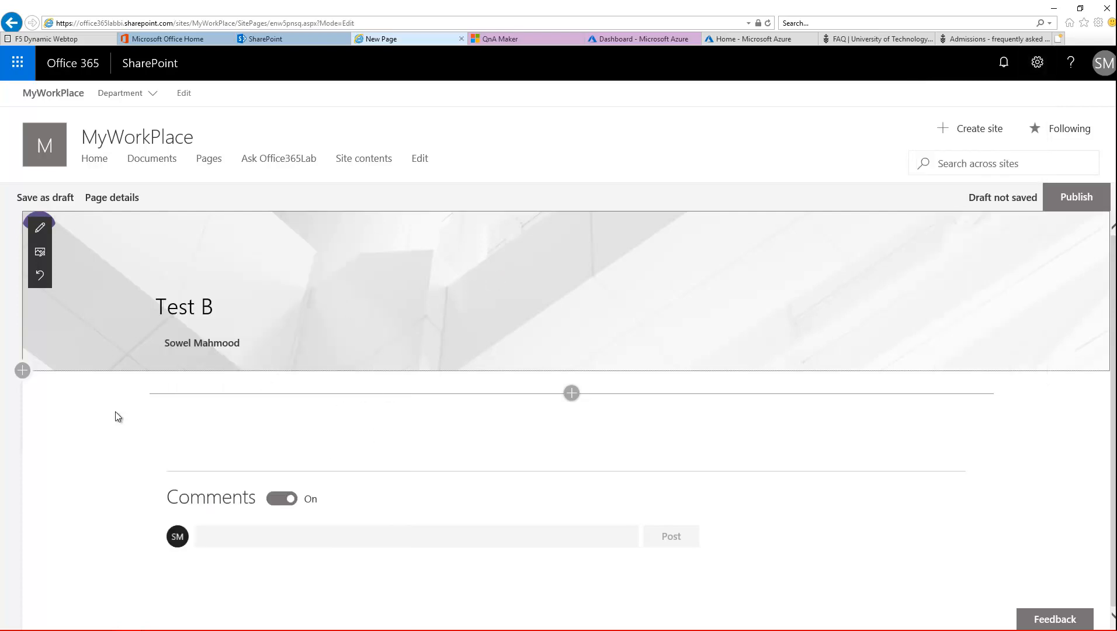
Search the web parts for "bot" and add the Bot Framework Chat web part to the Test B page
{"action": "left_click", "coordinate": [572, 395]}
{"action": "left_click", "coordinate": [575, 398]}
{"action": "left_click", "coordinate": [571, 396]}
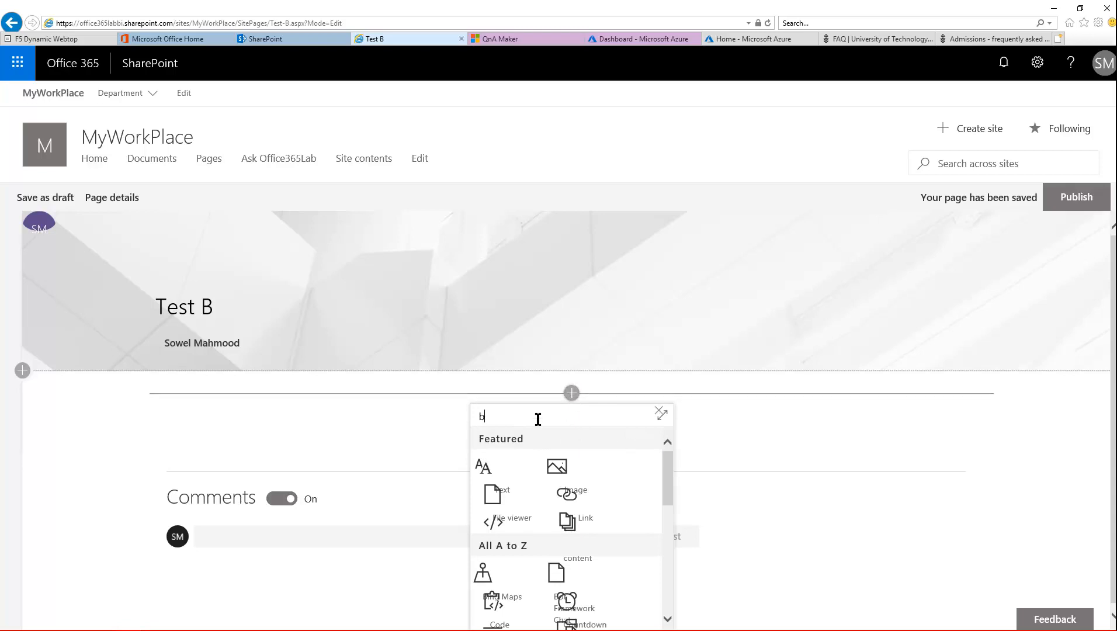
{"action": "type", "text": "bot"}
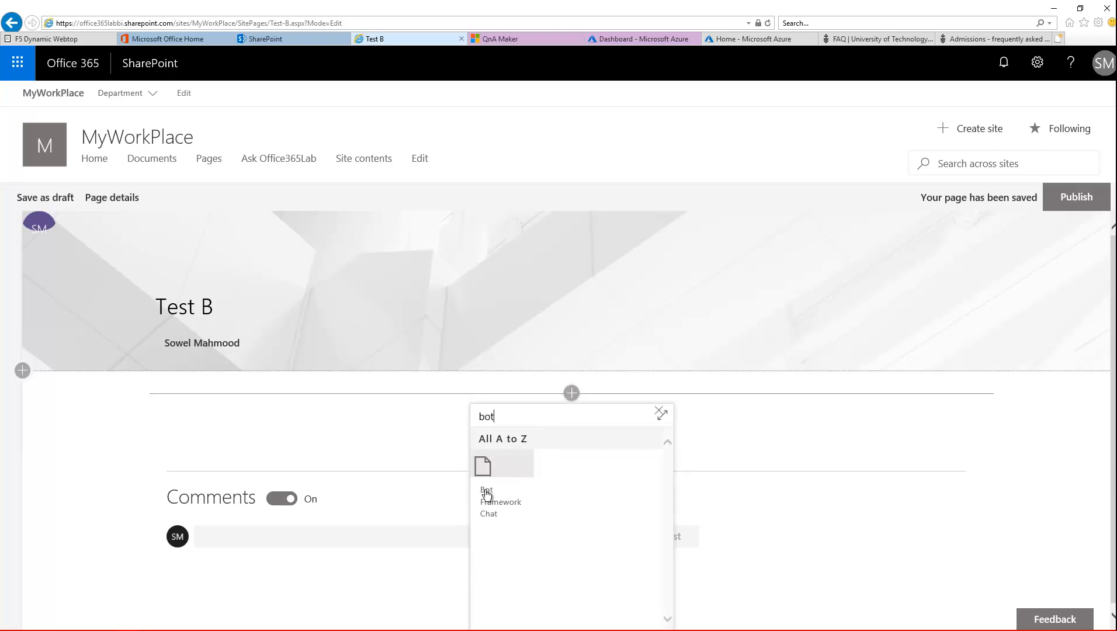
{"action": "left_click", "coordinate": [493, 472]}
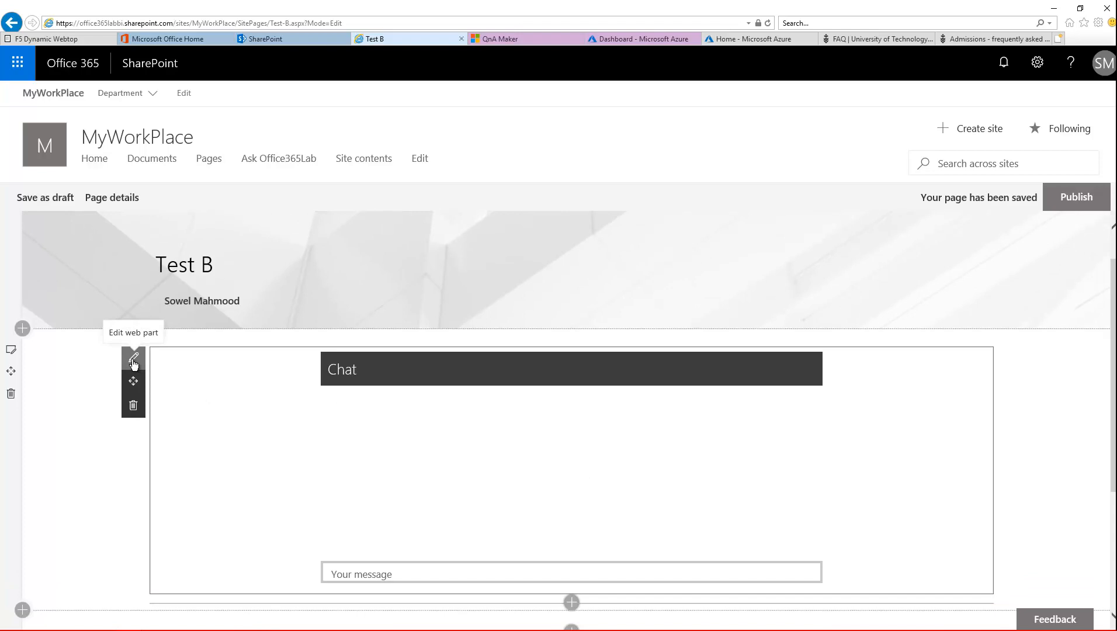
Paste the Web Chat secret key as the Direct Line Secret of the Bot Framework Chat web part and close its settings
{"action": "left_click", "coordinate": [133, 361]}
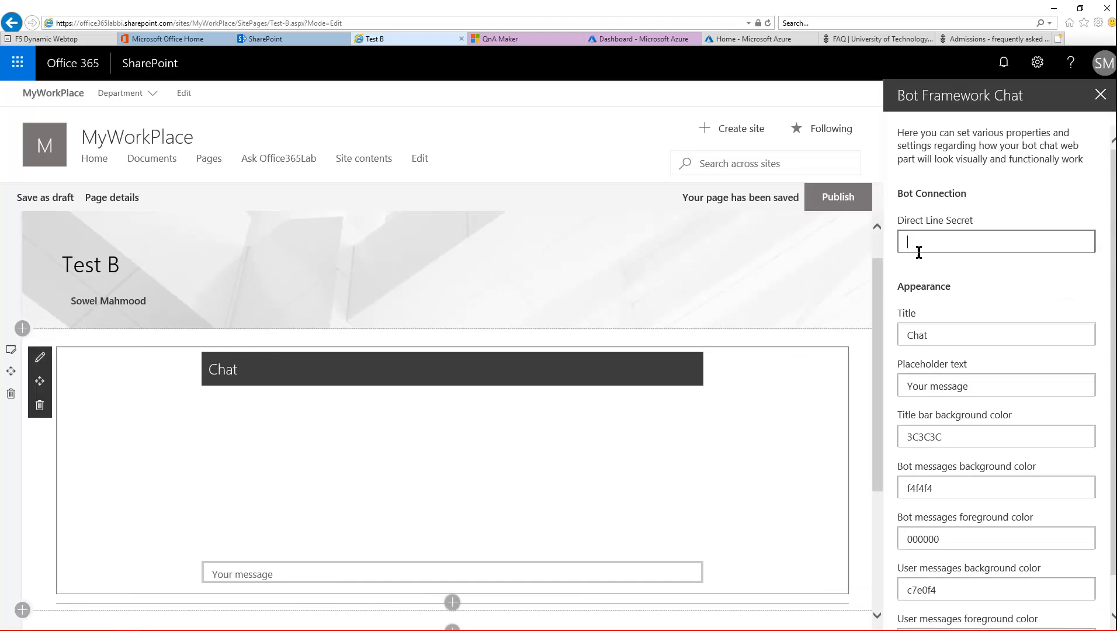
{"action": "key", "text": "ctrl+v"}
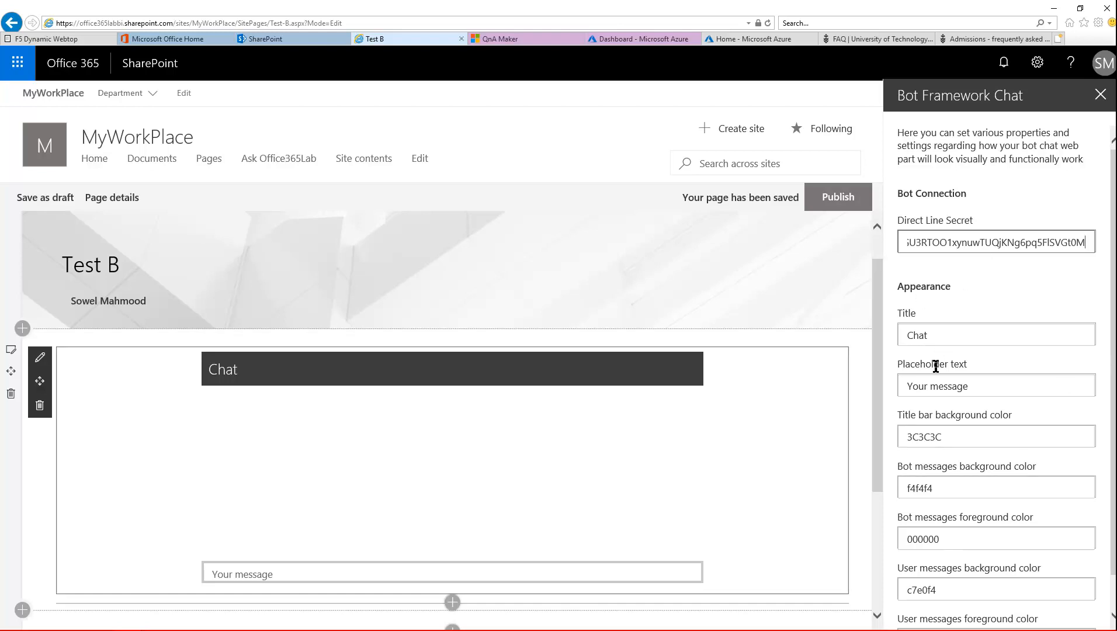
{"action": "mouse_move", "coordinate": [1114, 422]}
{"action": "left_mouse_down"}
{"action": "mouse_move", "coordinate": [1112, 508]}
{"action": "mouse_move", "coordinate": [1113, 403]}
{"action": "left_mouse_up"}
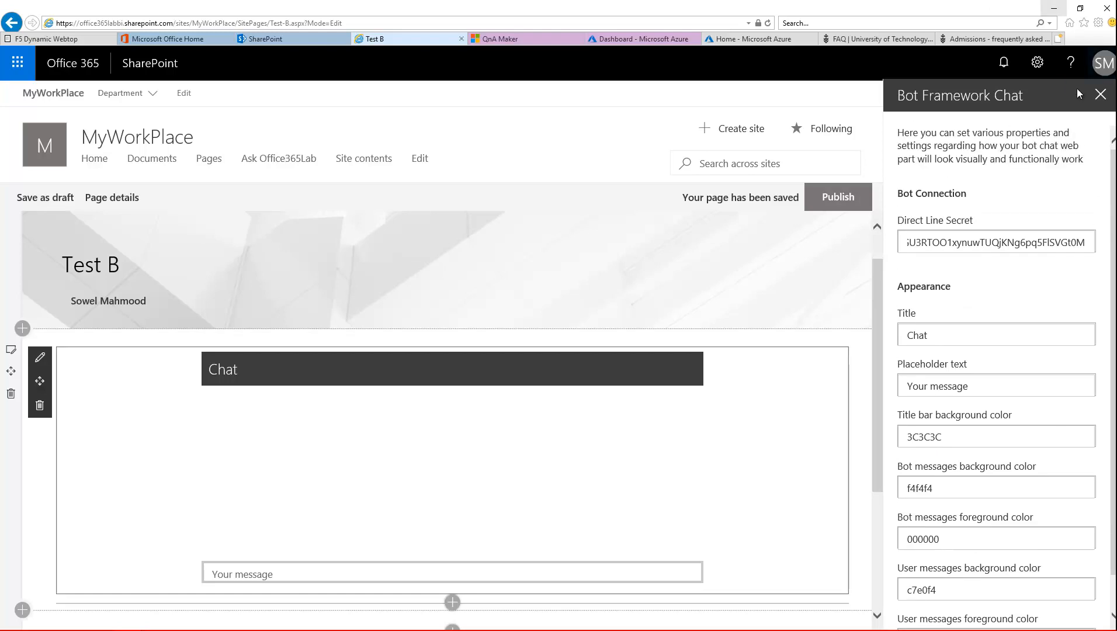
{"action": "left_click", "coordinate": [1101, 95]}
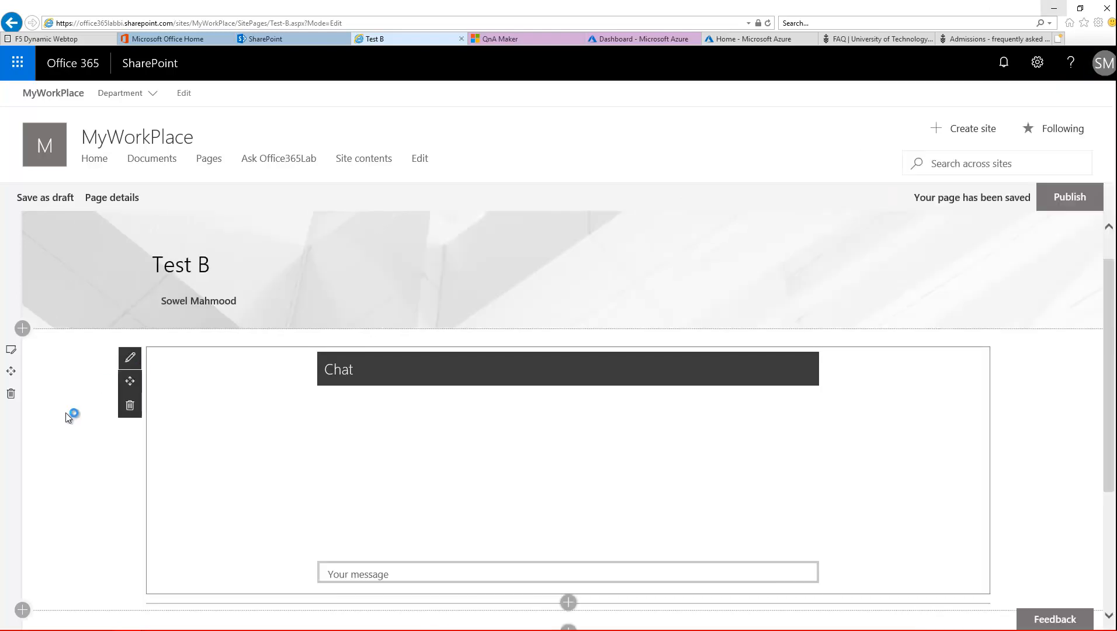
{"action": "left_click", "coordinate": [44, 493]}
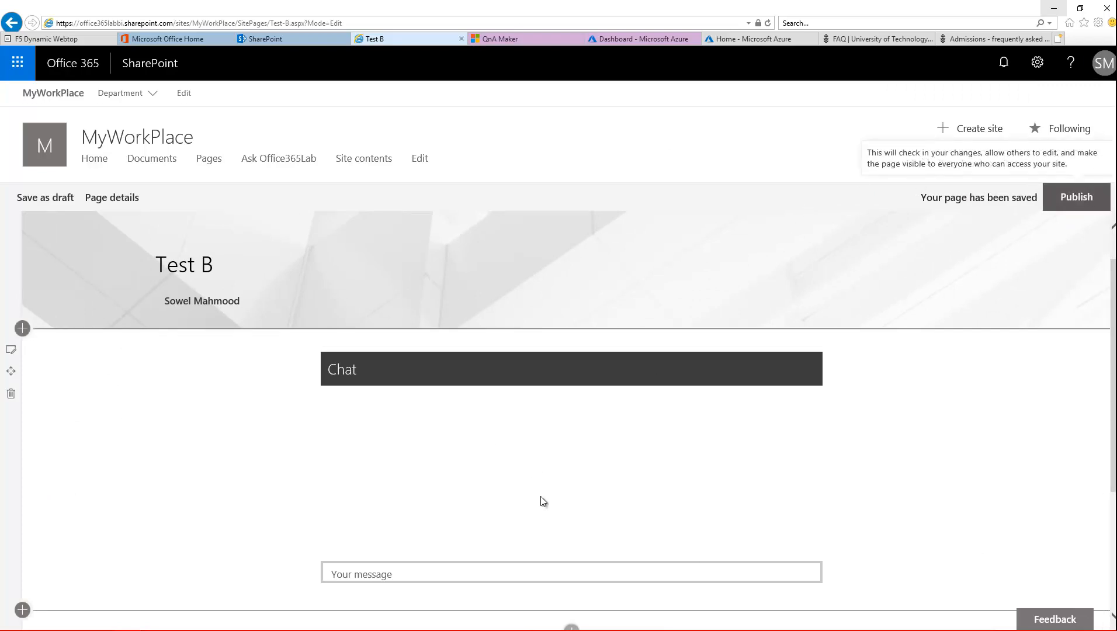
Test the chatbot on the page by sending it the message "Registration"
{"action": "left_click", "coordinate": [412, 574]}
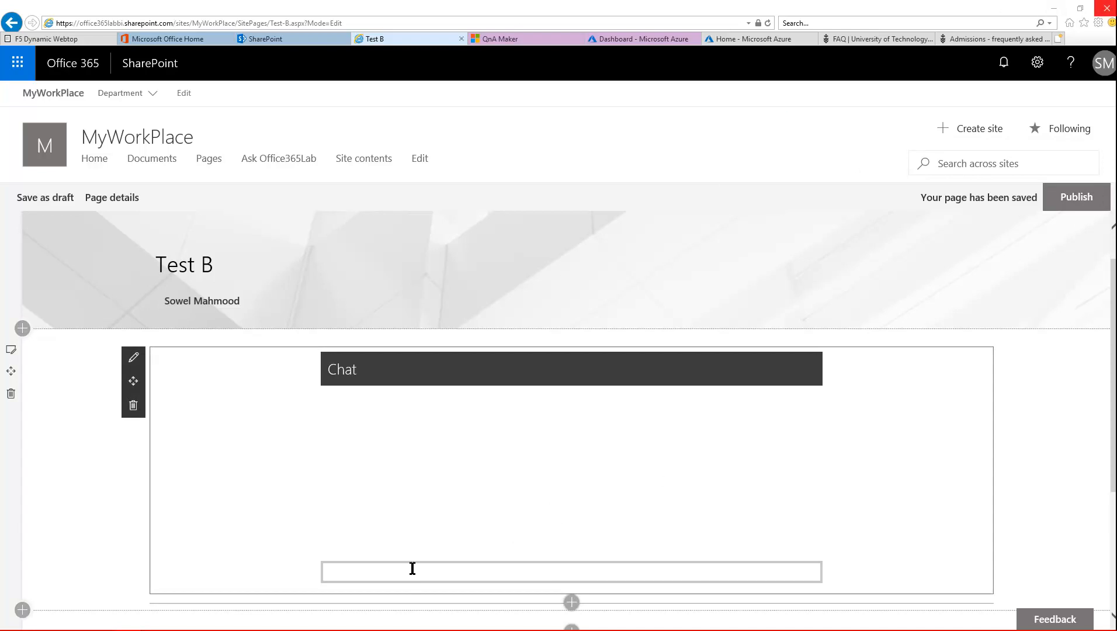
{"action": "type", "text": "Registration"}
{"action": "key", "text": "Return"}
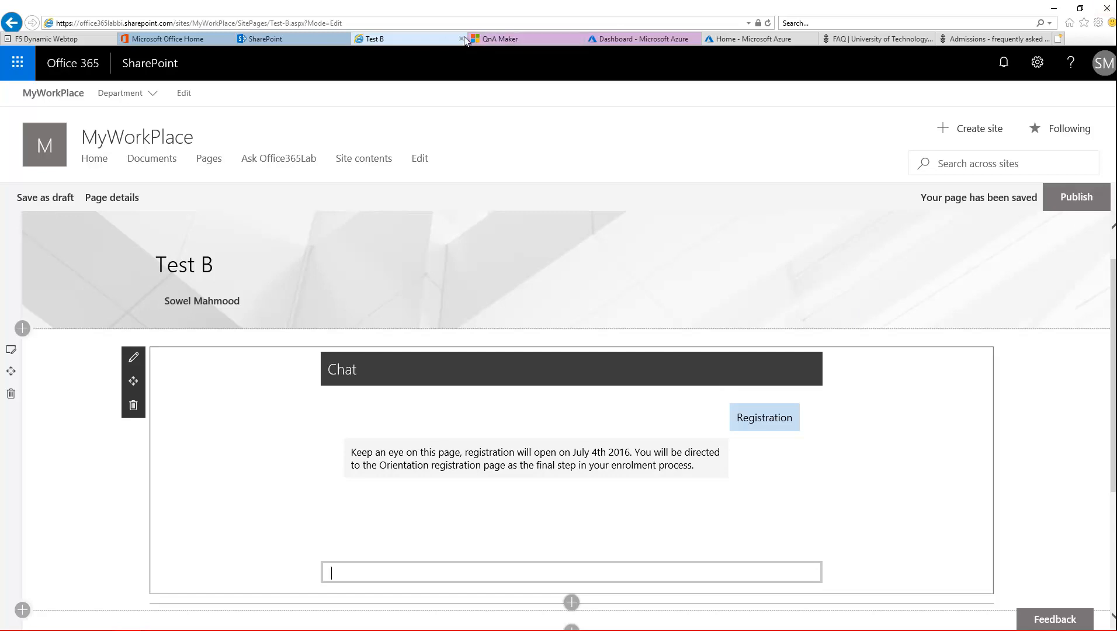
Switch to the SharePoint home page and look over the news and frequent sites
{"action": "left_click", "coordinate": [269, 36]}
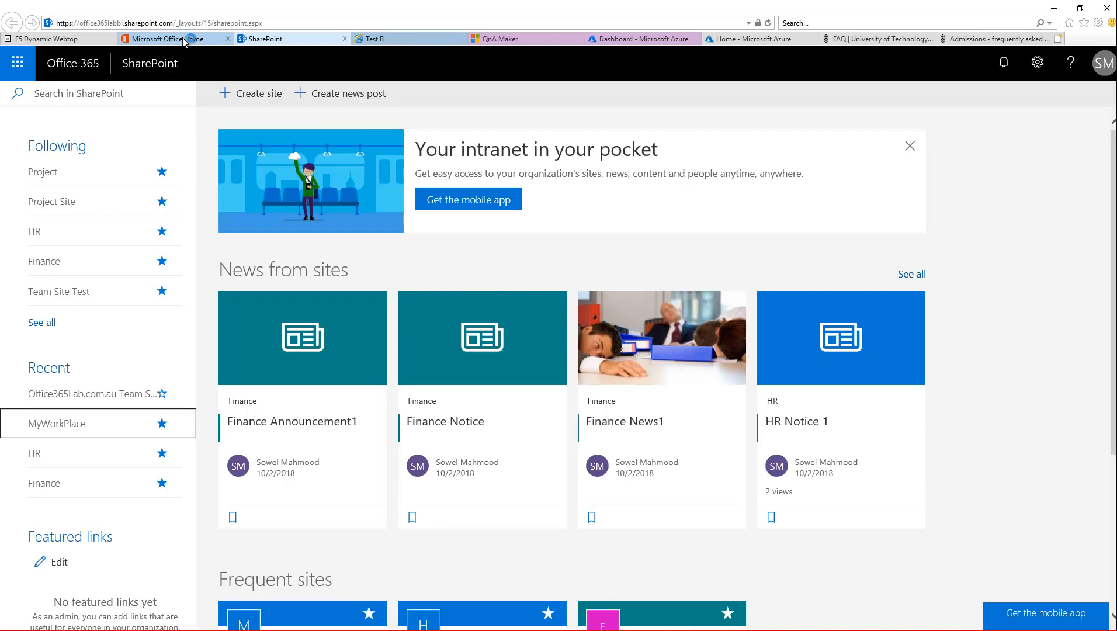
{"action": "scroll", "coordinate": [170, 444], "scroll_direction": "down", "scroll_amount": 3}
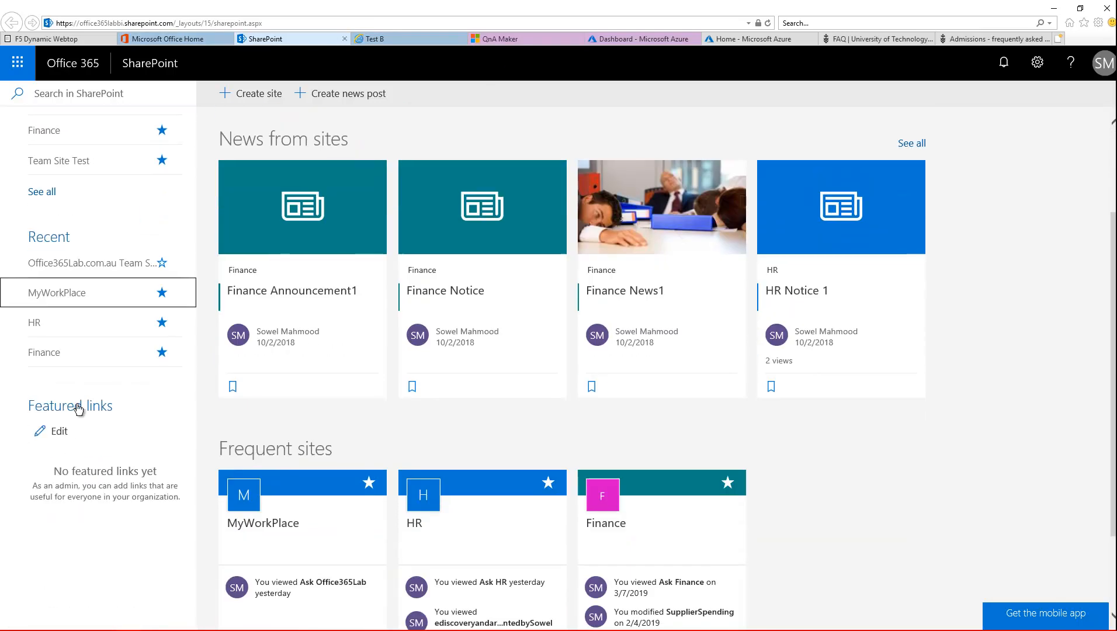
{"action": "scroll", "coordinate": [961, 408], "scroll_direction": "up", "scroll_amount": 1}
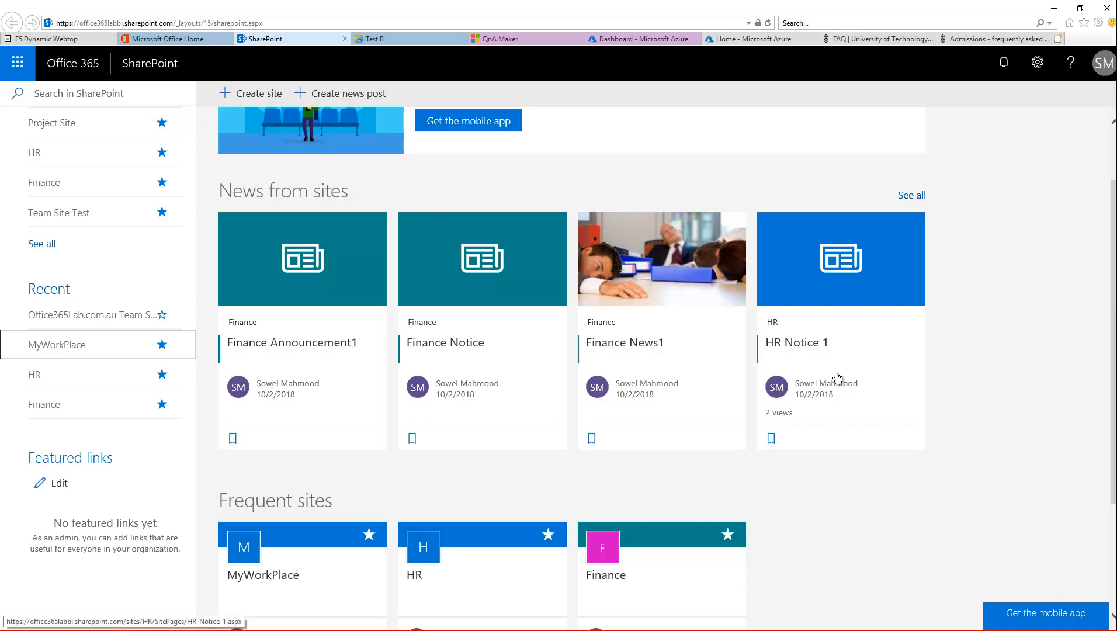
{"action": "scroll", "coordinate": [995, 427], "scroll_direction": "down", "scroll_amount": 2}
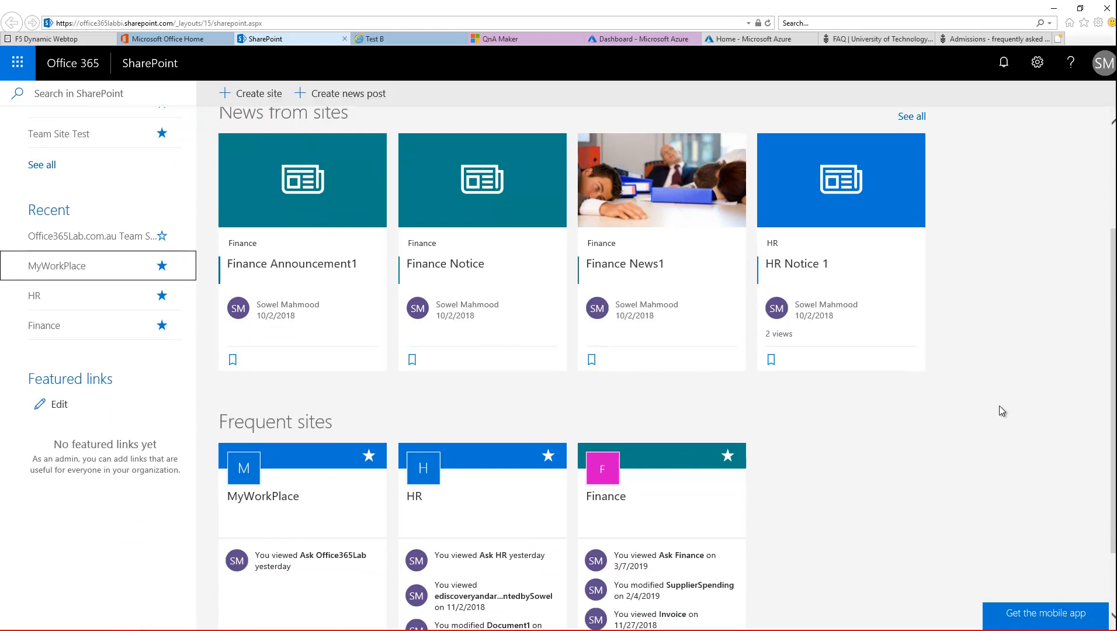
{"action": "scroll", "coordinate": [1006, 413], "scroll_direction": "up", "scroll_amount": 1}
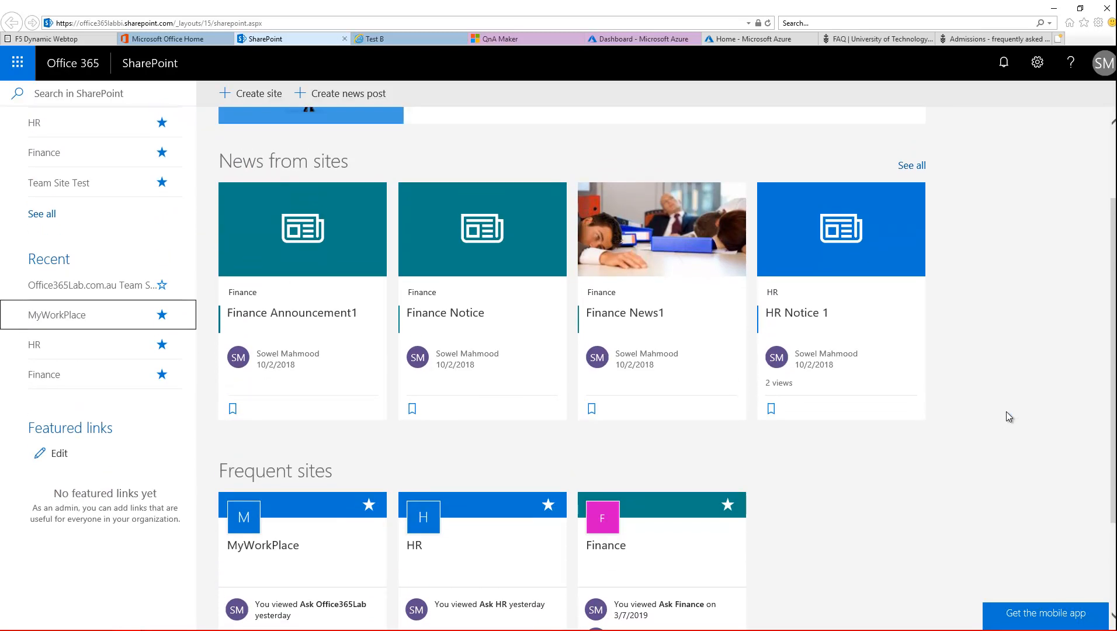